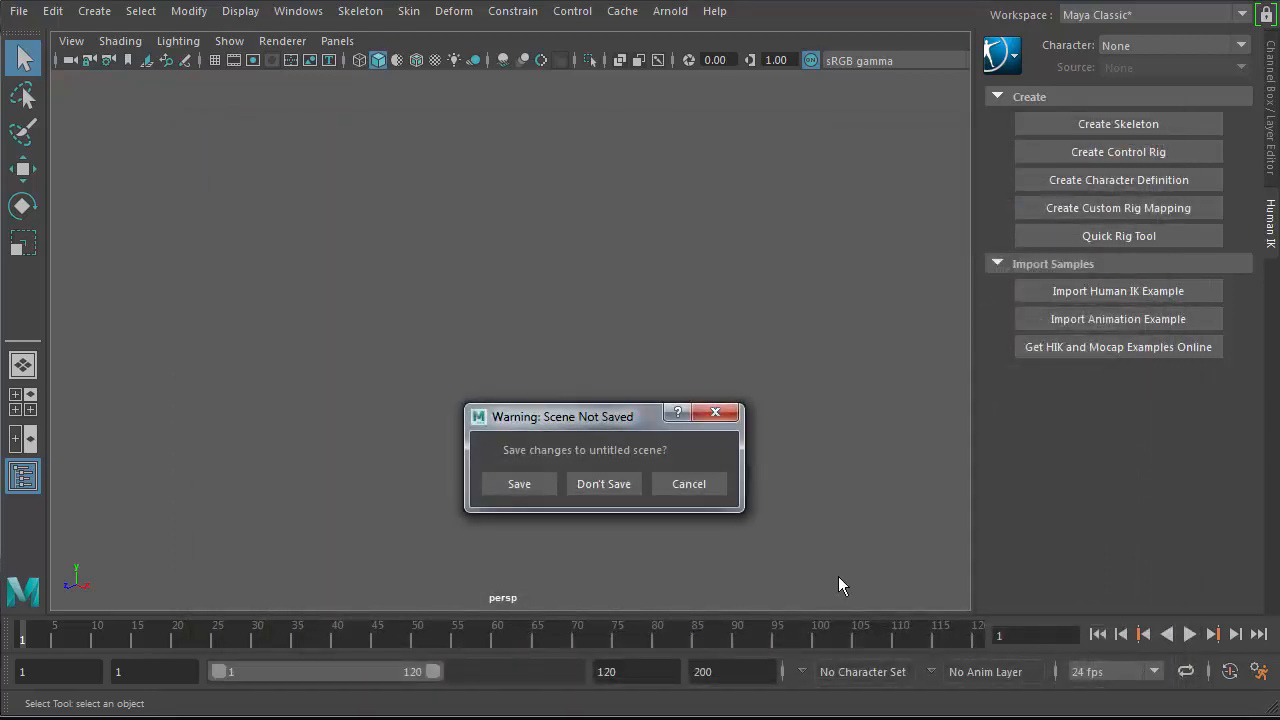
- Open the hammer animation scene without saving the untitled one, and preview the swing, stopping at frame 22
click(603, 485)
click(562, 502)
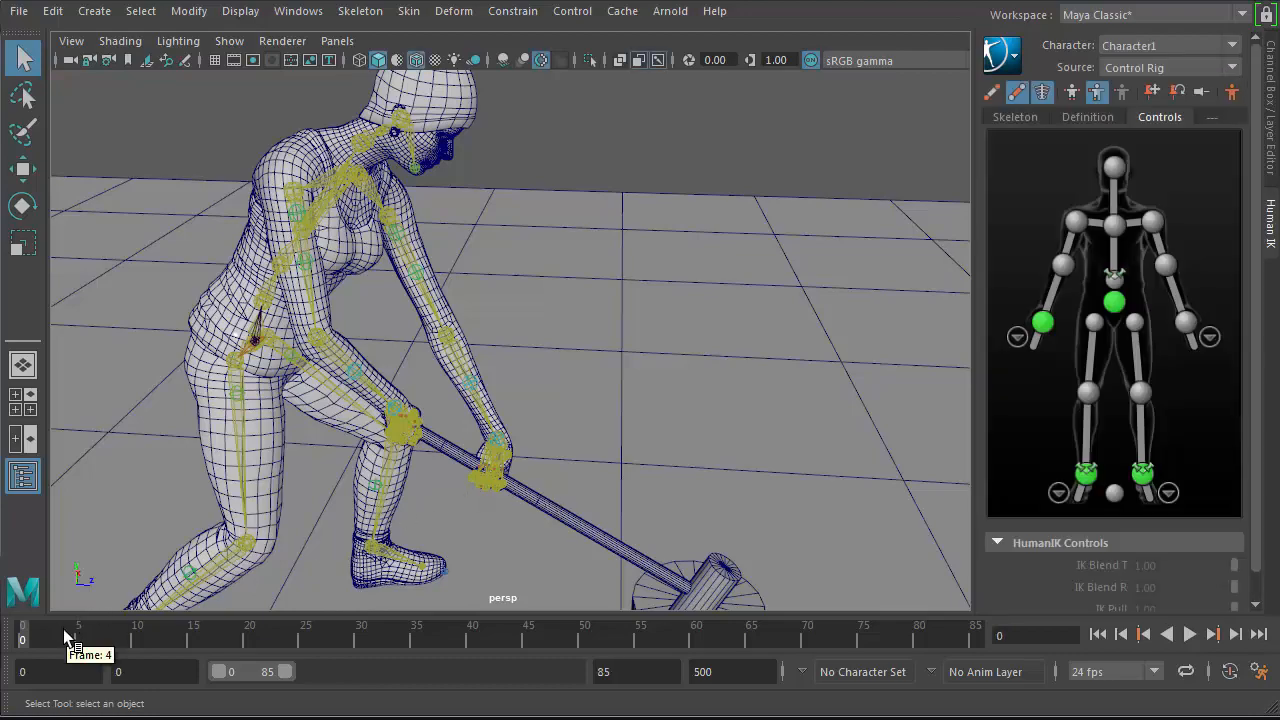
key(alt+v)
drag(108, 627, 573, 632)
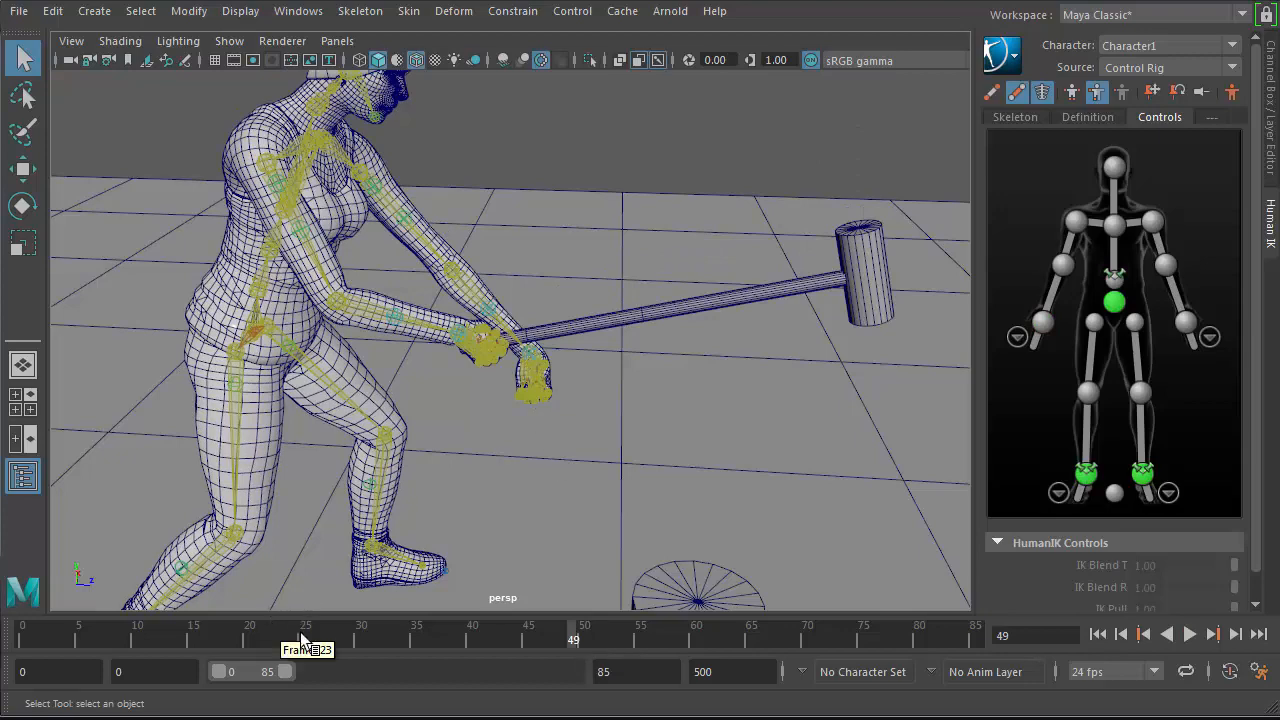
drag(286, 641, 271, 640)
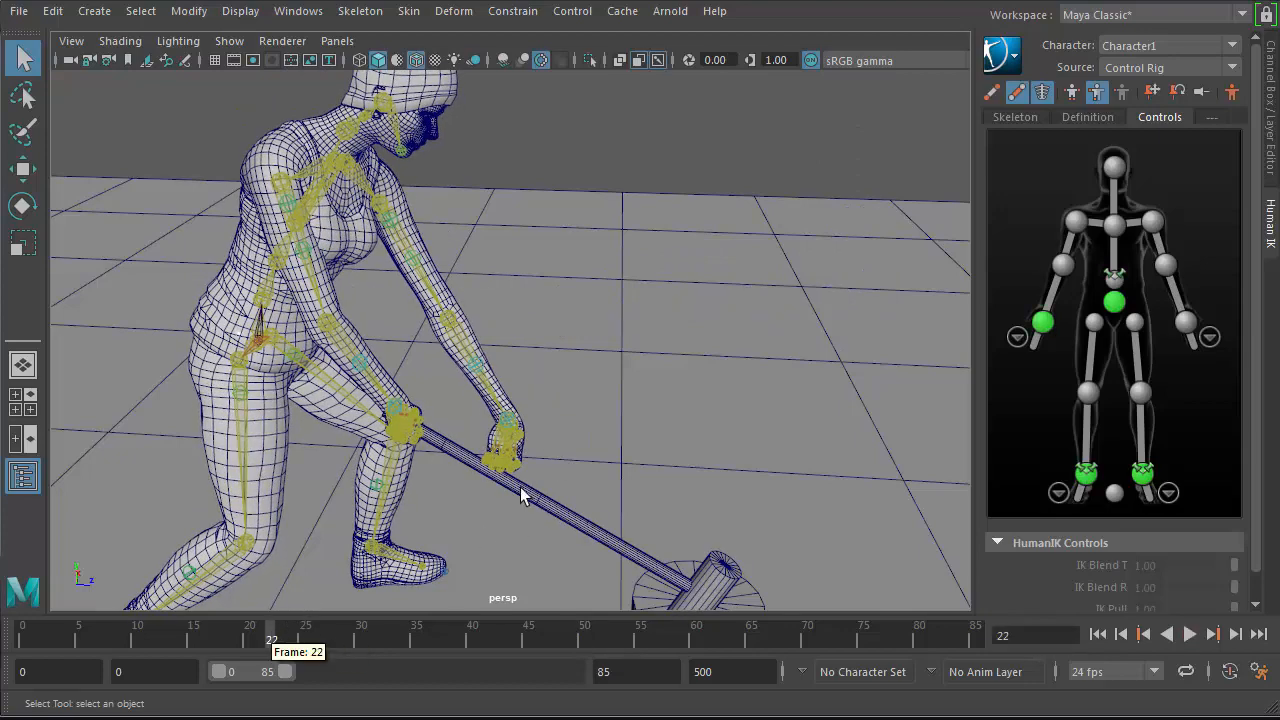
- Bring up the Outliner beside the character and identify the hammer group pCylinder4_PH in the viewport
click(603, 538)
click(545, 210)
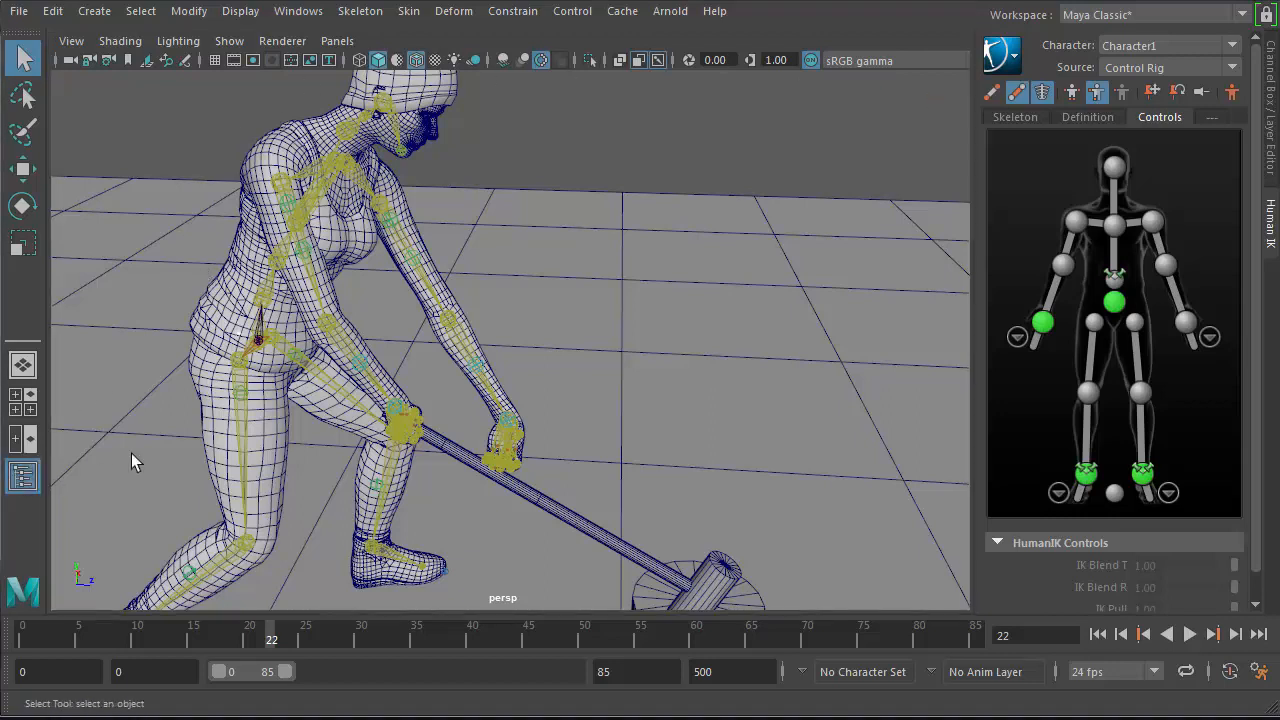
drag(1279, 175, 509, 49)
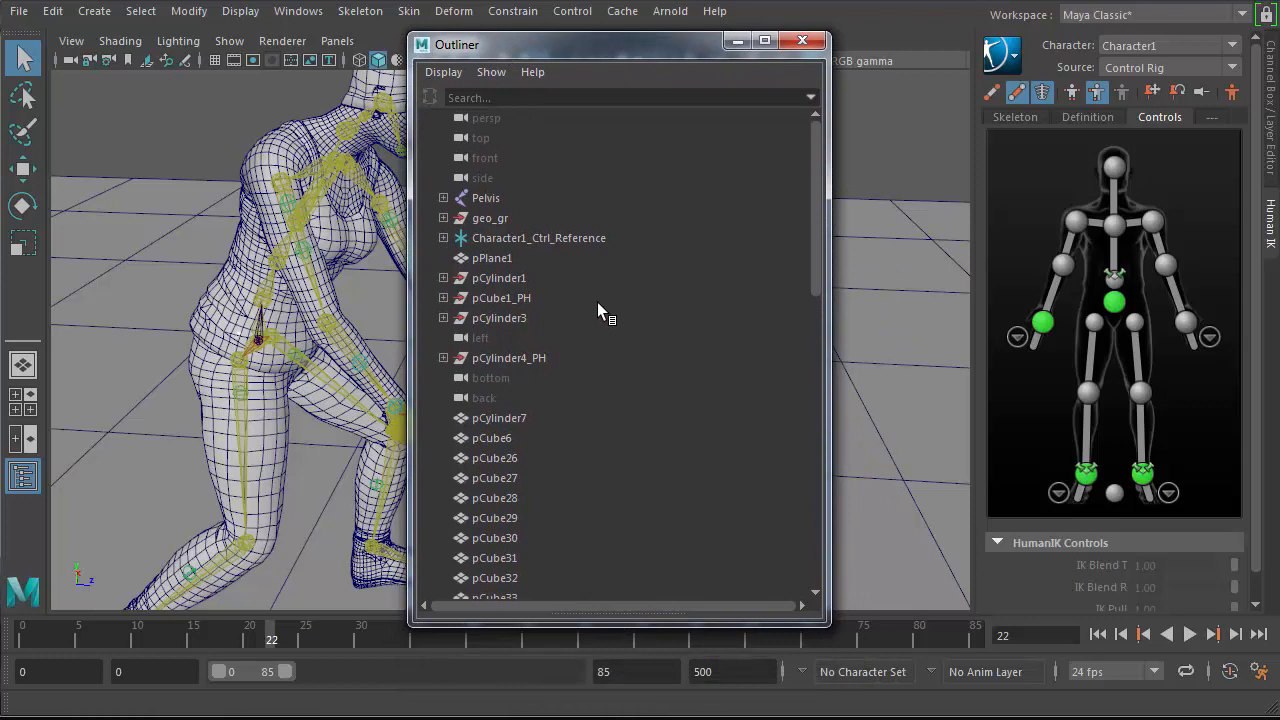
click(532, 360)
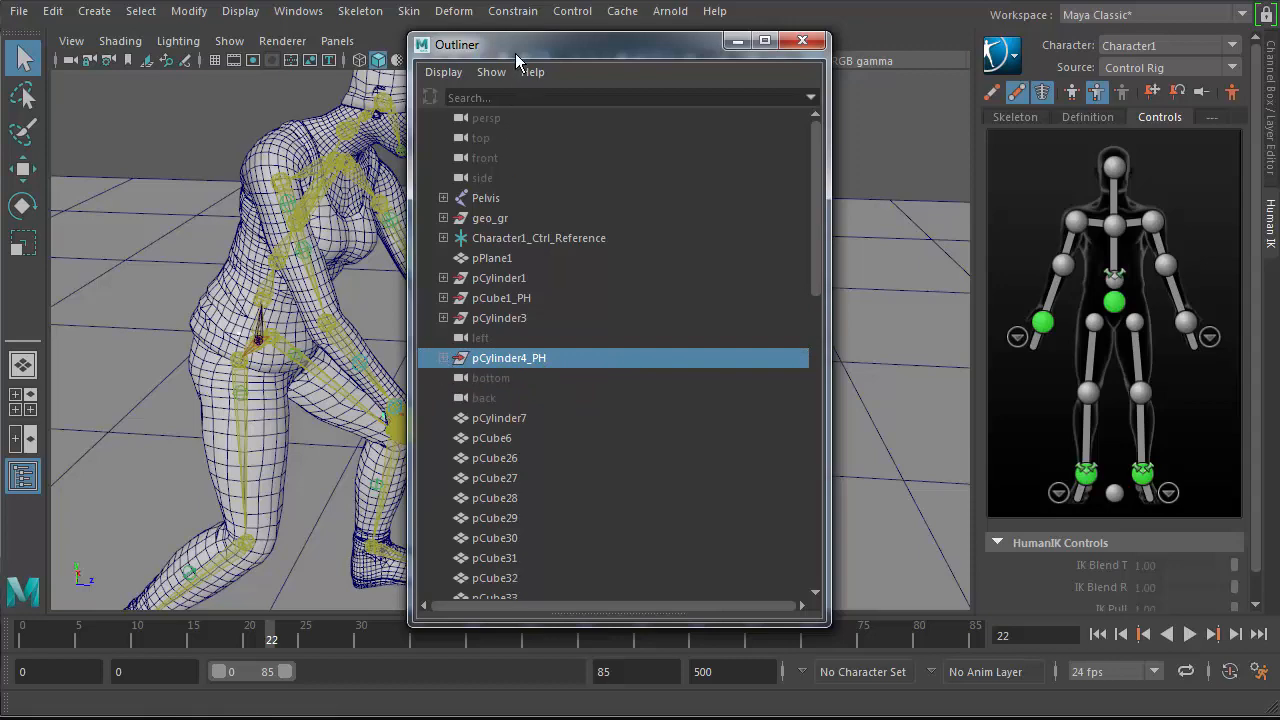
drag(515, 53, 827, 55)
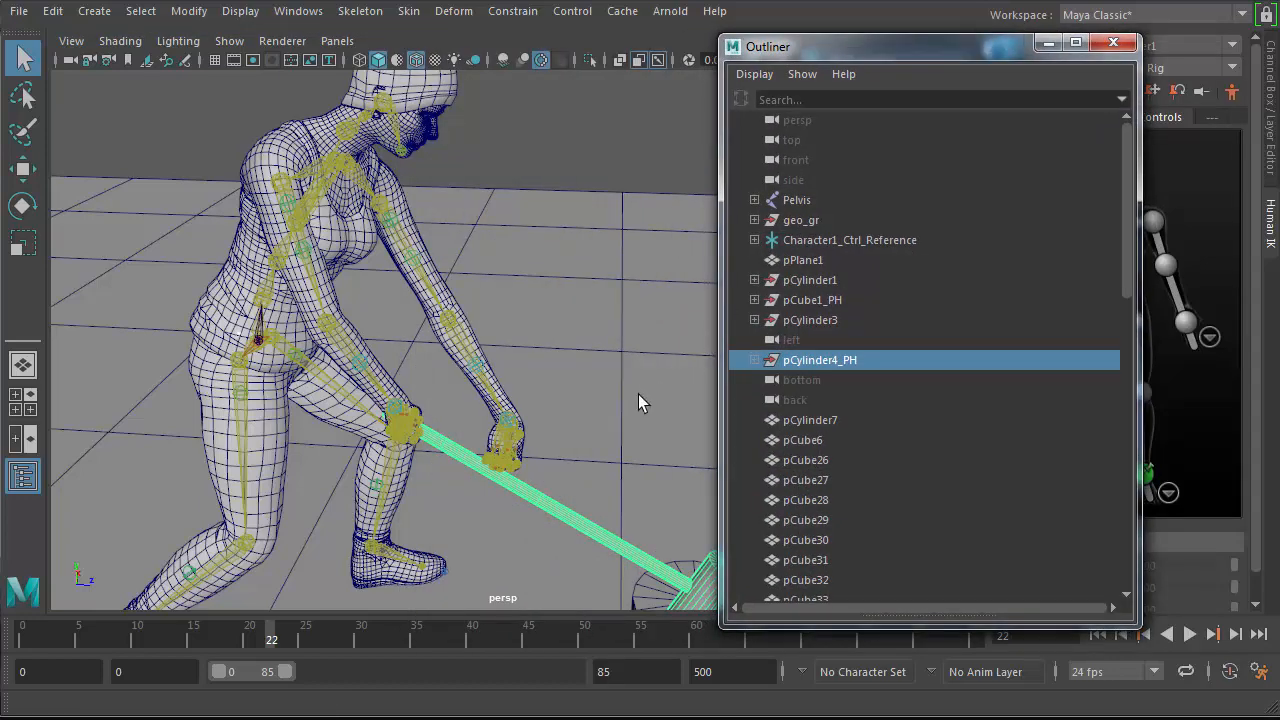
click(577, 528)
- Check the contents of the unused pCube1_PH group and delete it from the scene
click(845, 359)
click(829, 300)
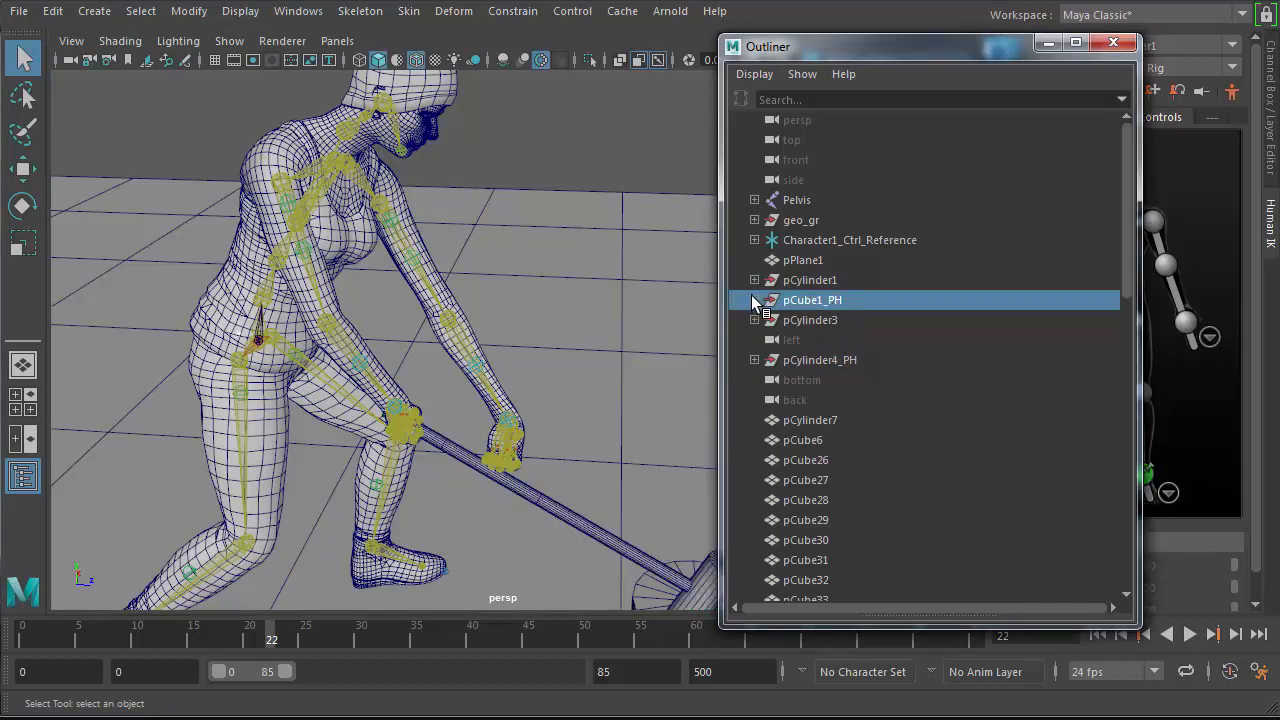
click(755, 300)
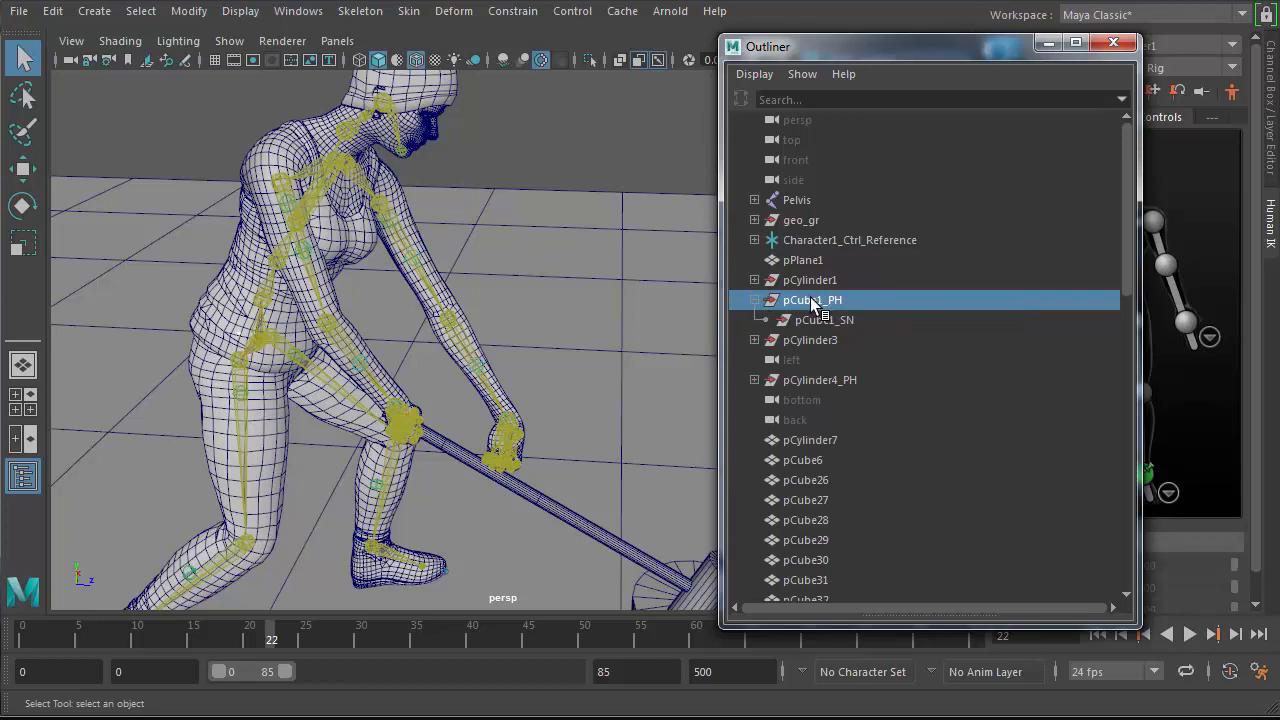
key(Delete)
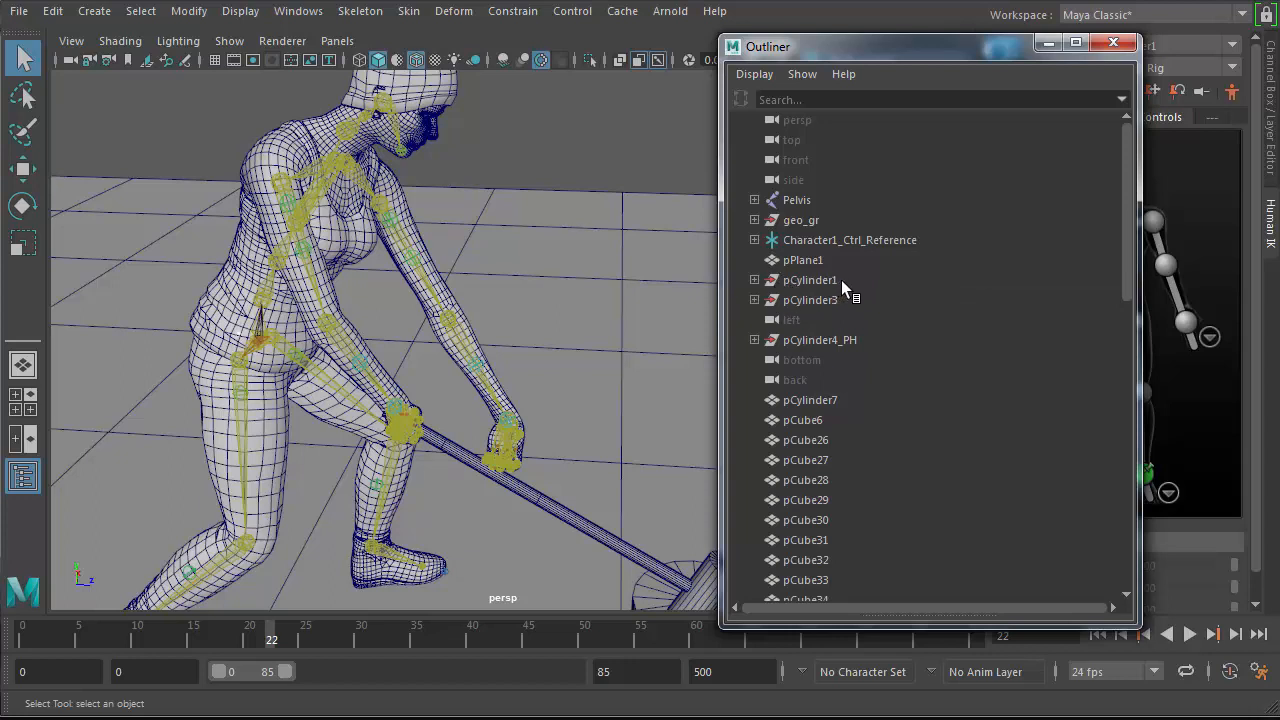
- Inspect the leftover pCylinder1 and pCylinder3 groups in the hierarchy and delete both
click(754, 280)
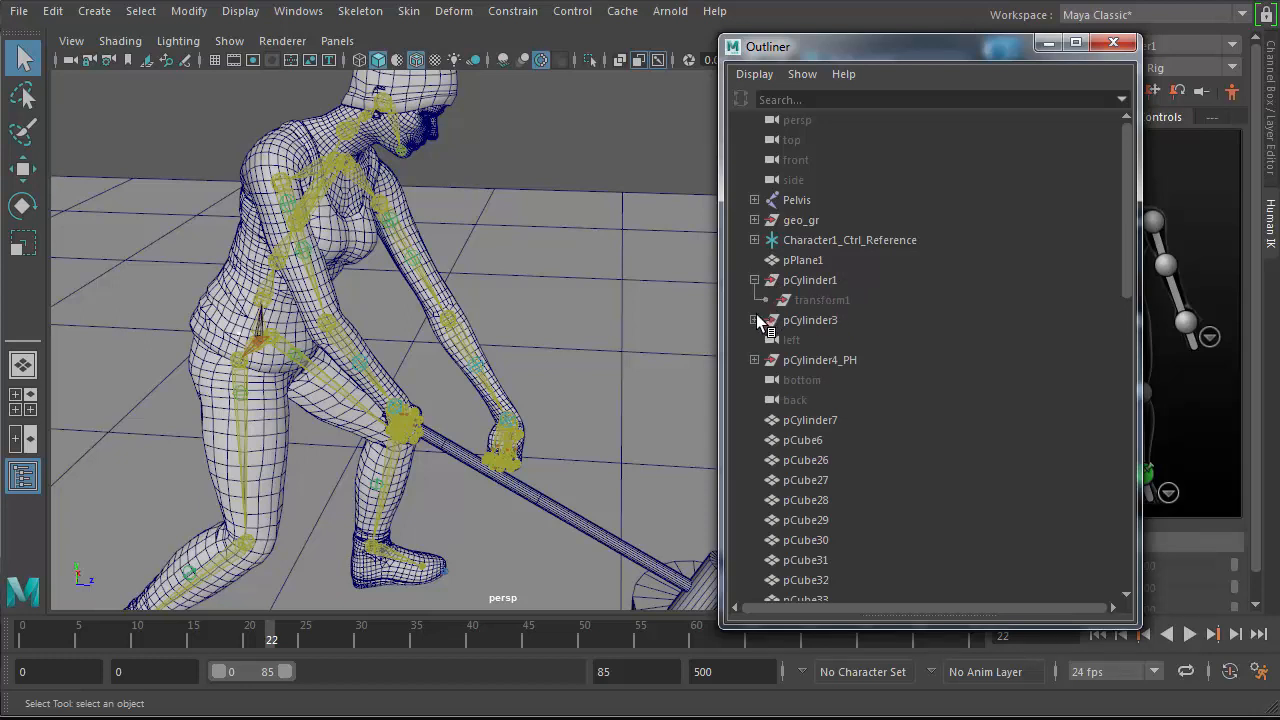
click(755, 319)
click(803, 280)
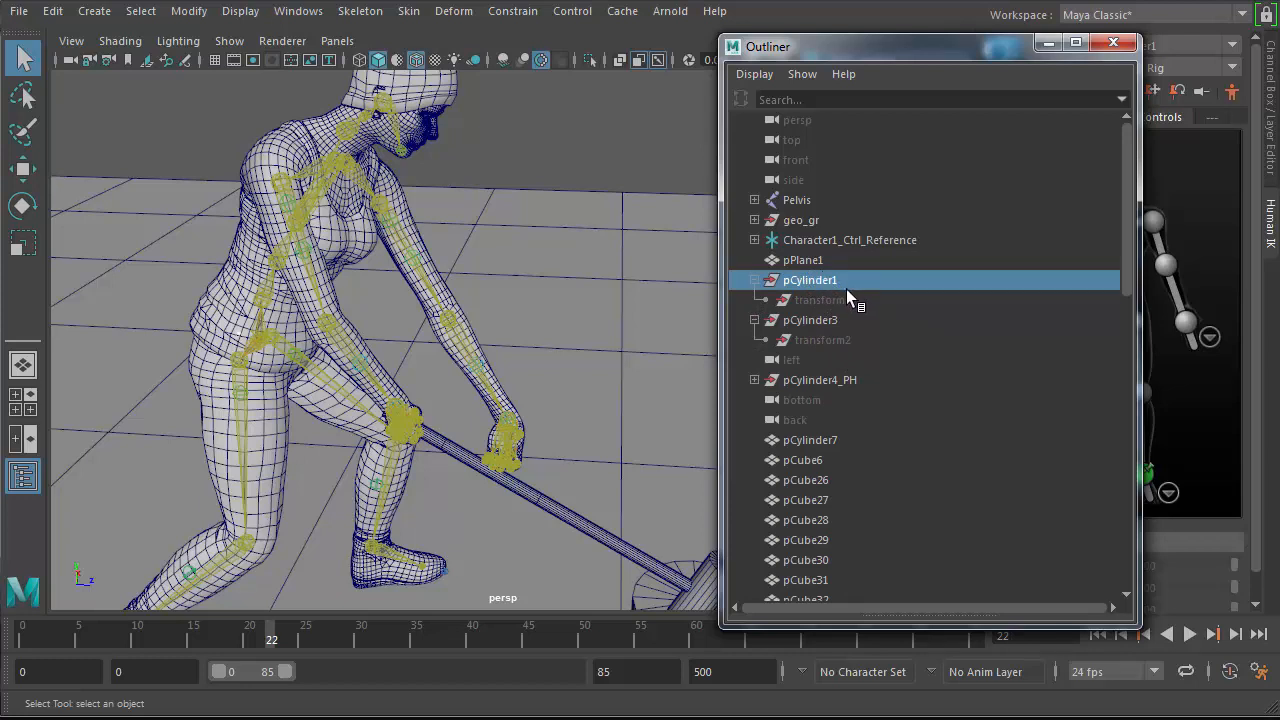
key(Delete)
click(817, 280)
key(Delete)
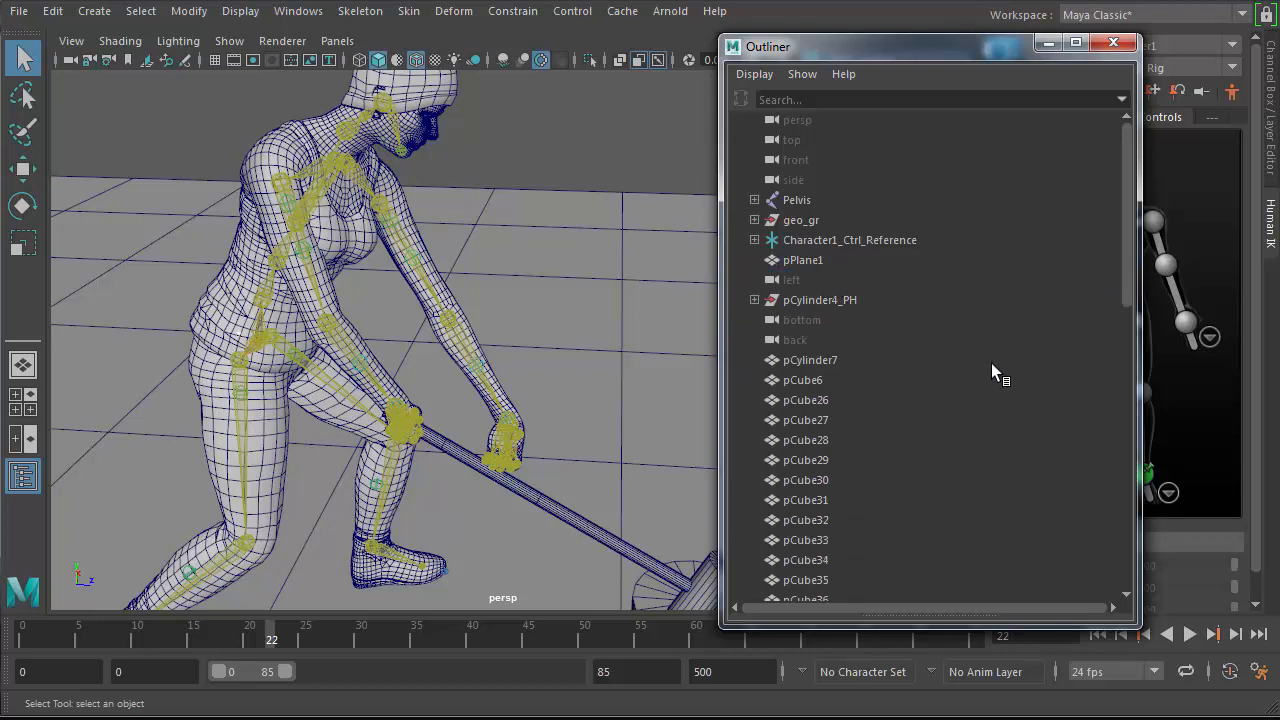
- Look closely at the hammer handle and select the tube section around it together with the arm mesh
click(523, 488)
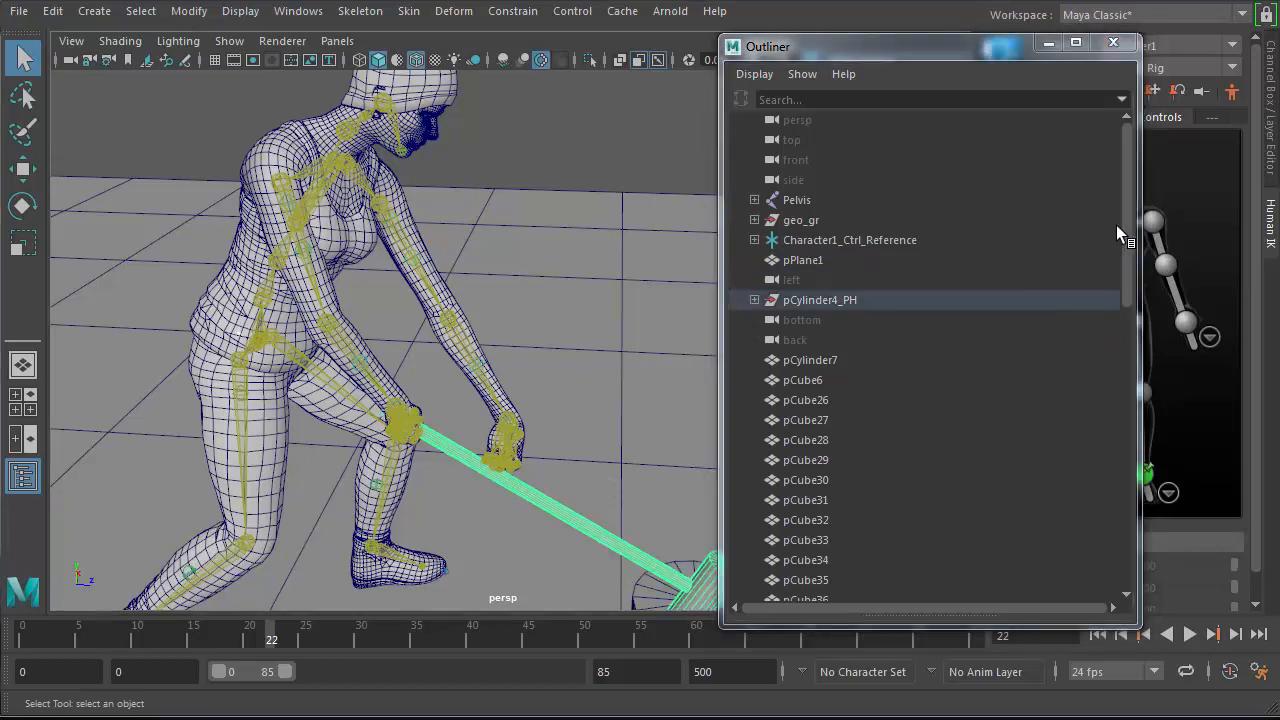
scroll(586, 451, up, 5)
alt+middle_drag(634, 397, 555, 109)
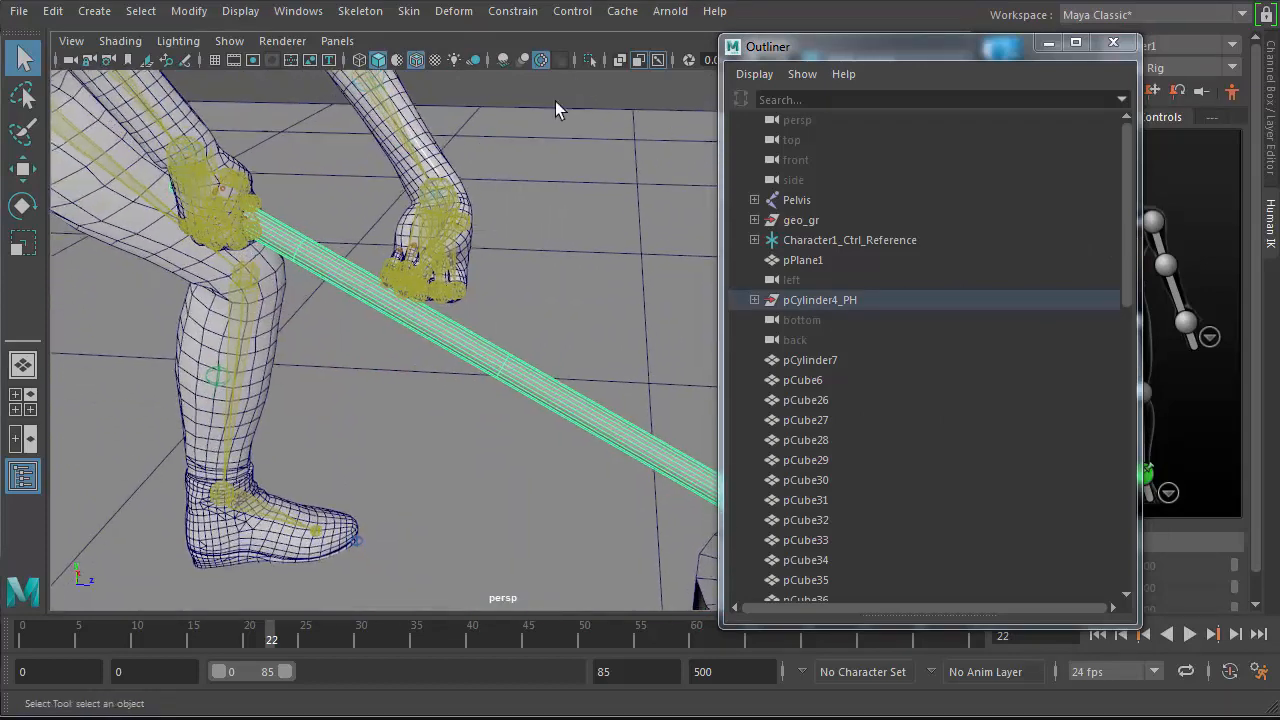
click(496, 325)
click(468, 352)
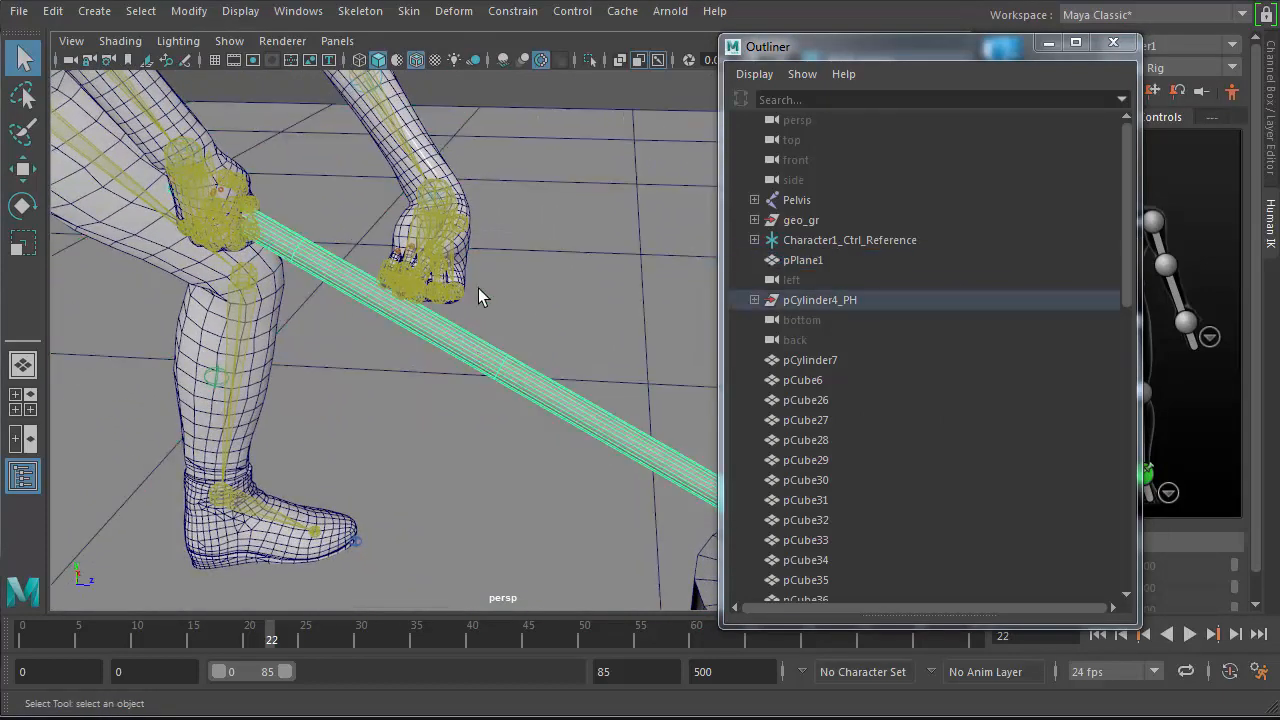
click(482, 322)
click(479, 366)
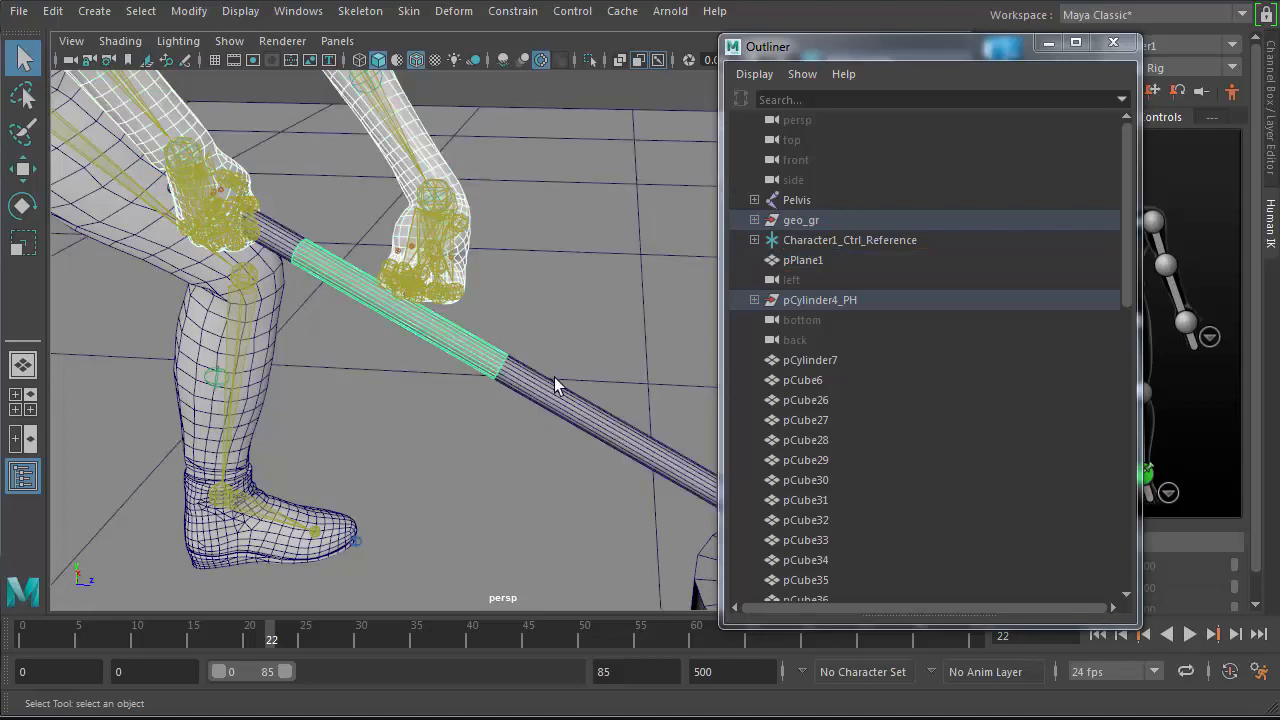
- Play the animation to watch the hand move relative to the tube, and return to frame 0
scroll(579, 379, down, 8)
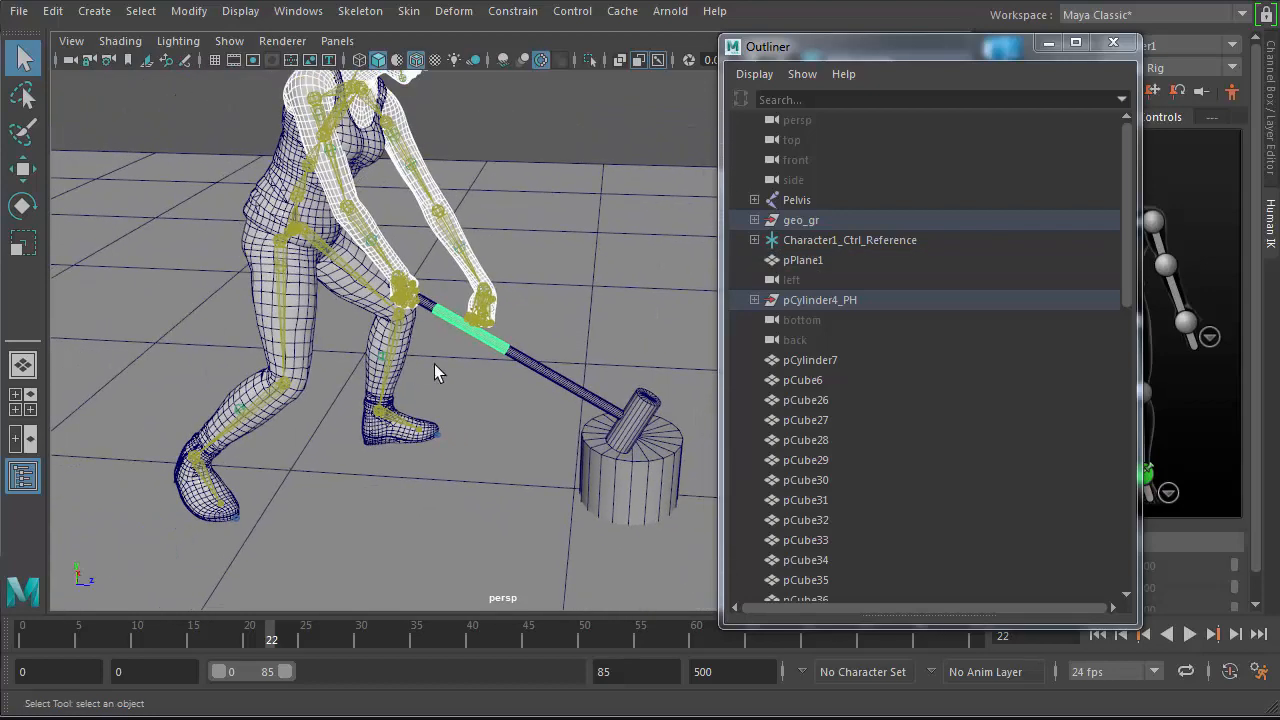
key(alt+v)
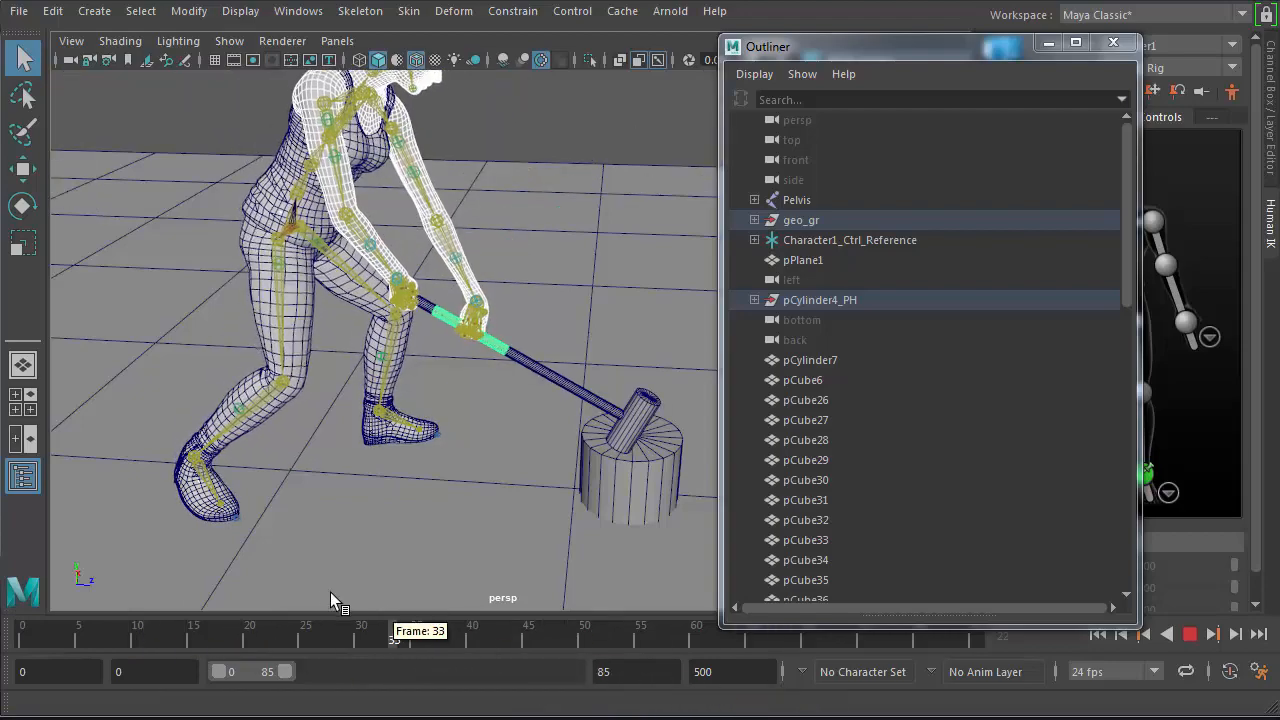
click(22, 634)
alt+right_drag(340, 412, 646, 425)
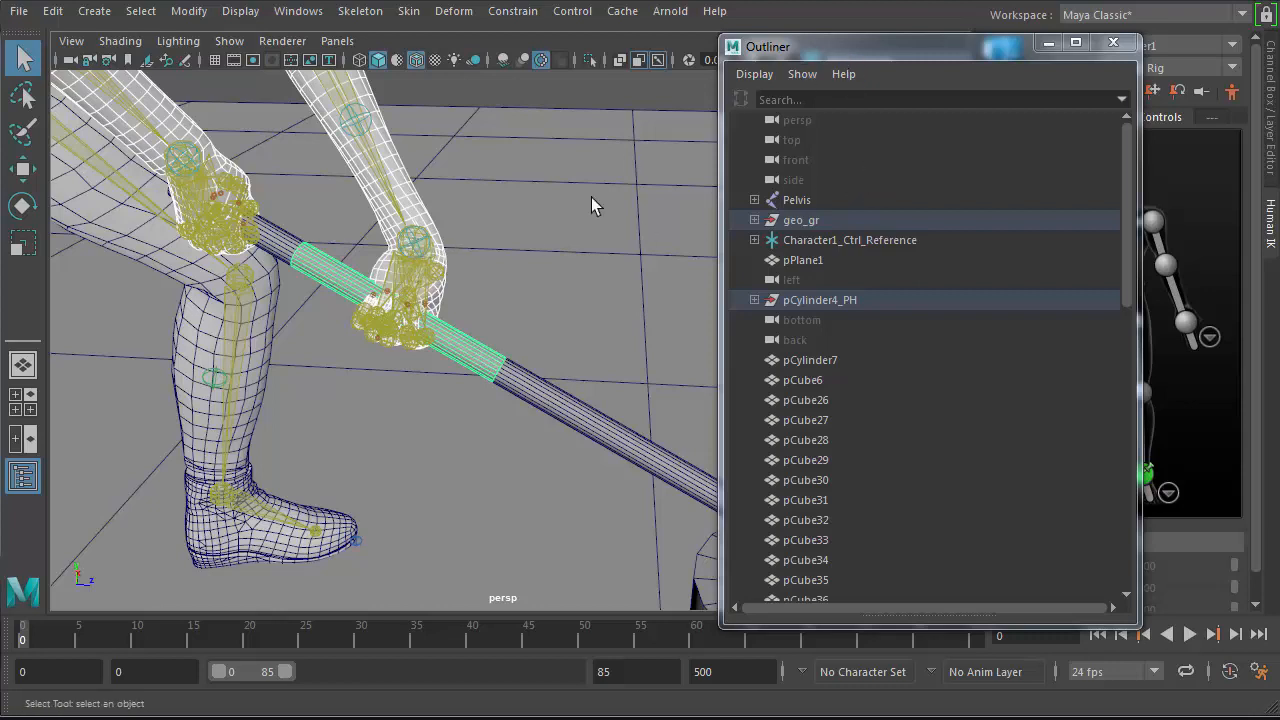
- Select the hammer and expand the pCylinder4_PH hierarchy down to the child of pCylinder5
click(473, 345)
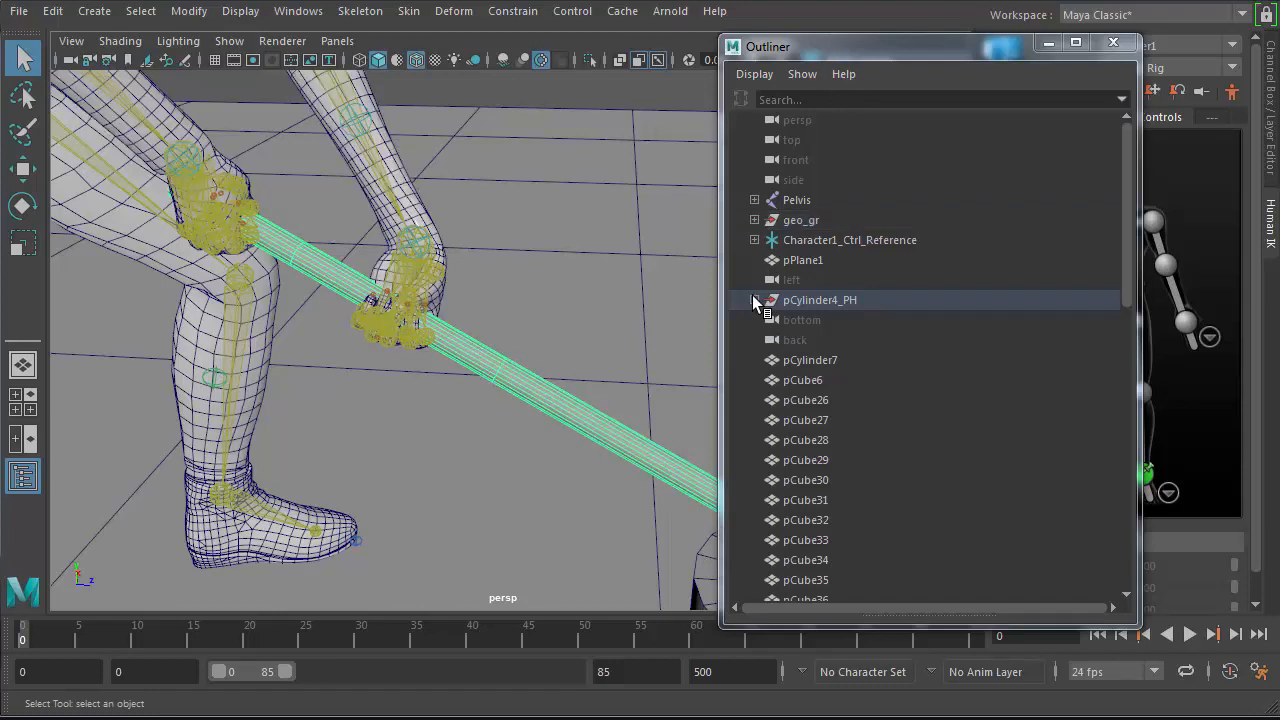
click(754, 300)
click(766, 320)
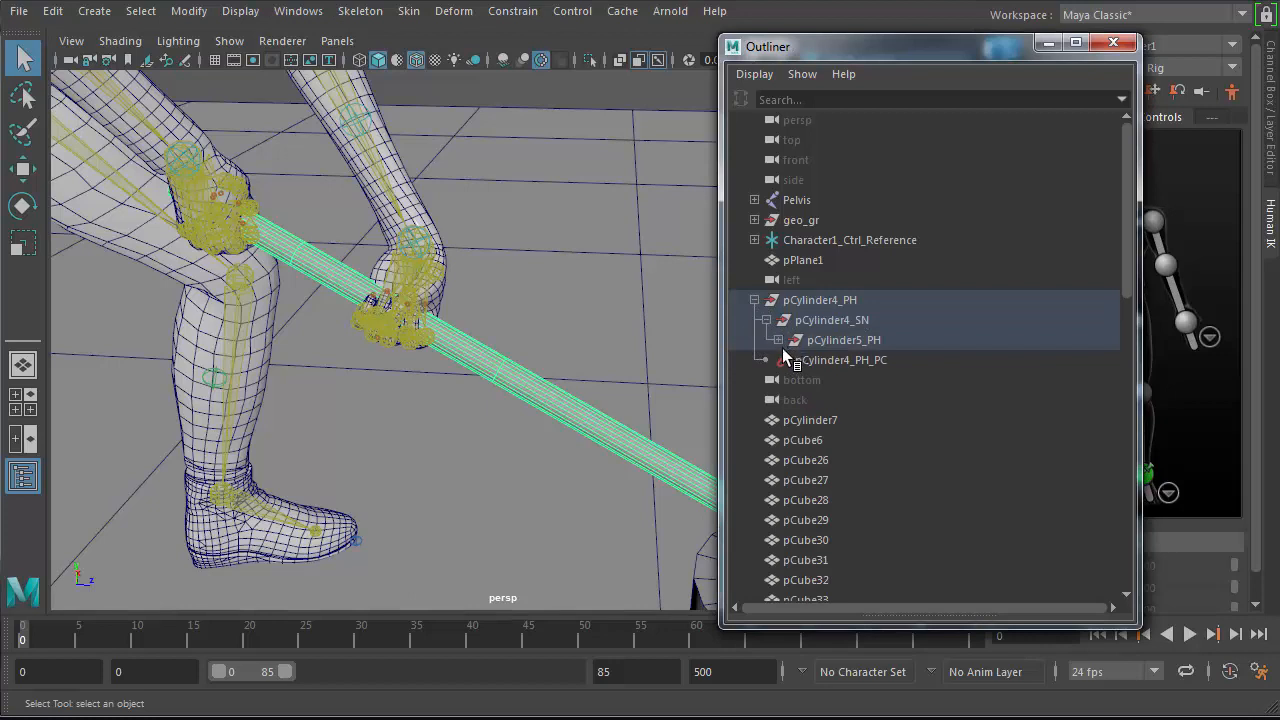
click(779, 341)
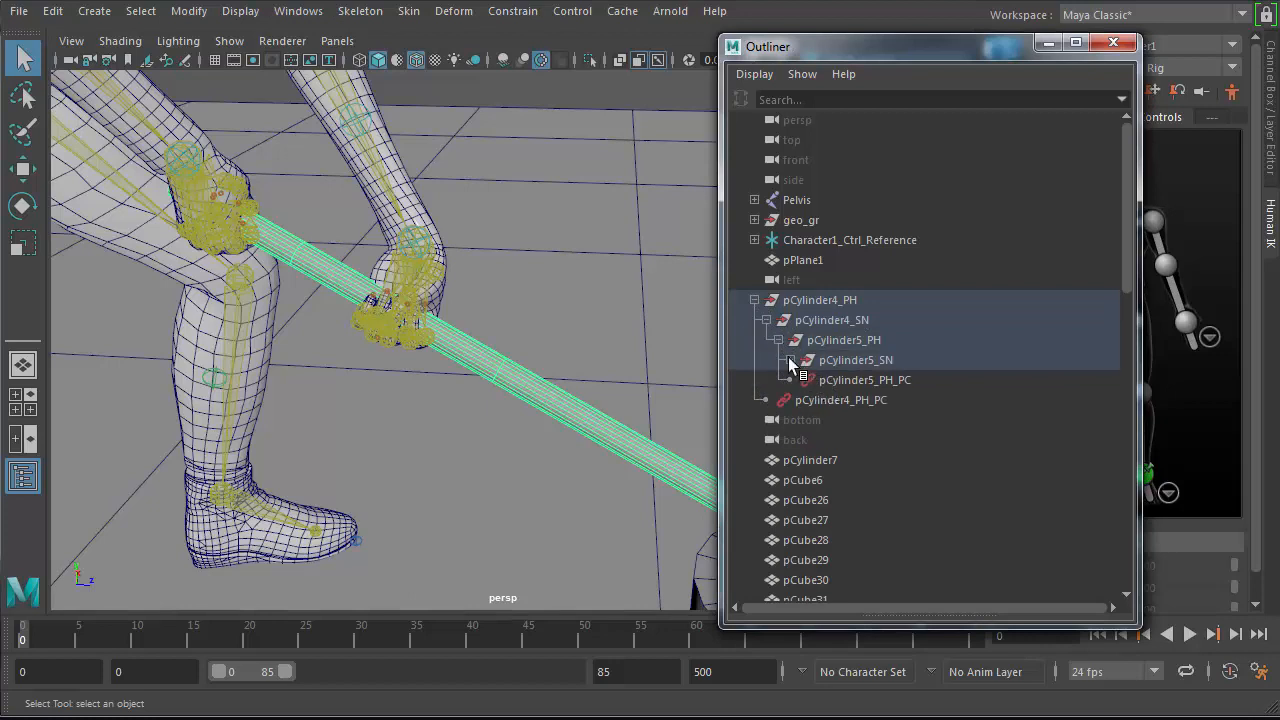
click(790, 360)
click(805, 380)
click(802, 380)
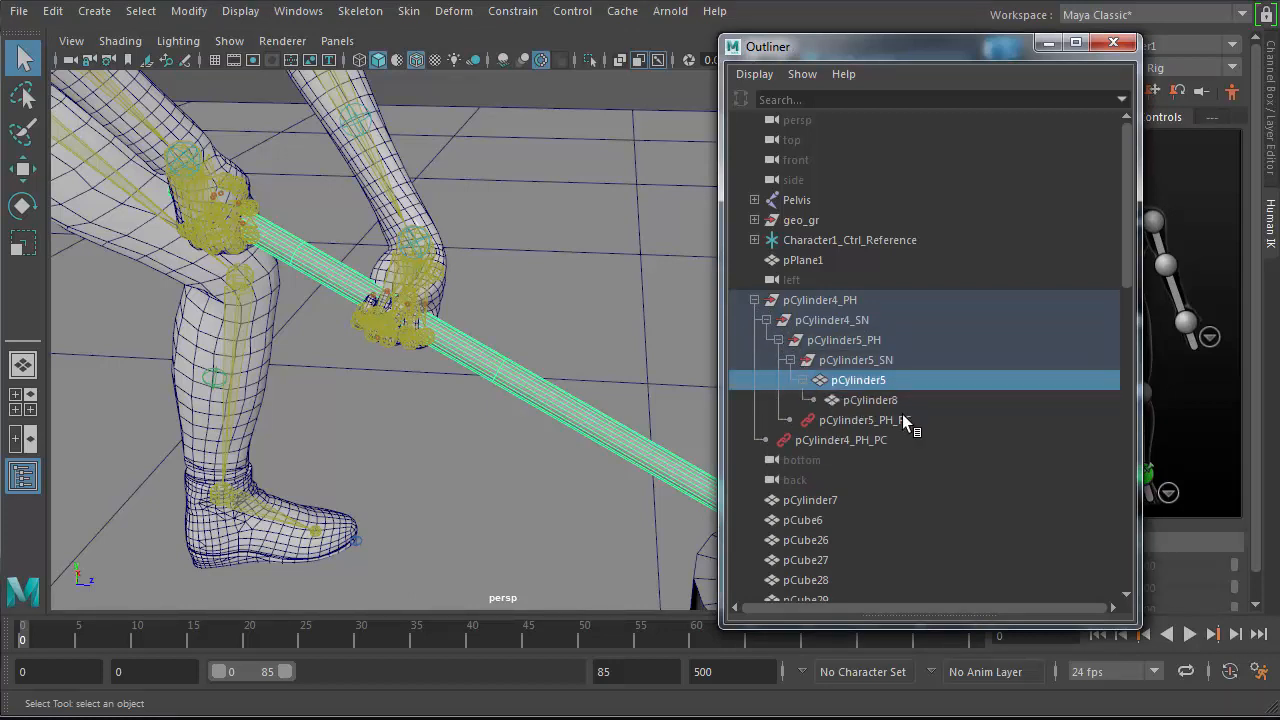
- Rename the handle section pCylinder8 as tube
click(884, 400)
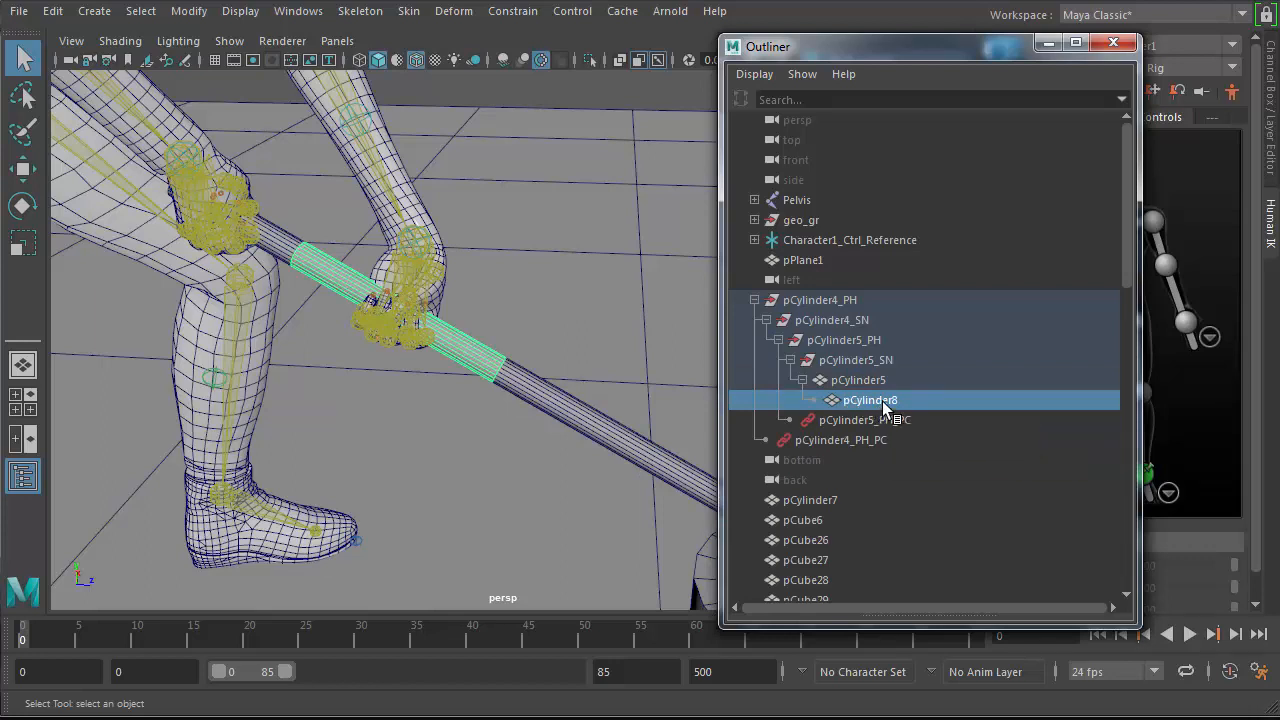
double_click(882, 401)
text(tube)
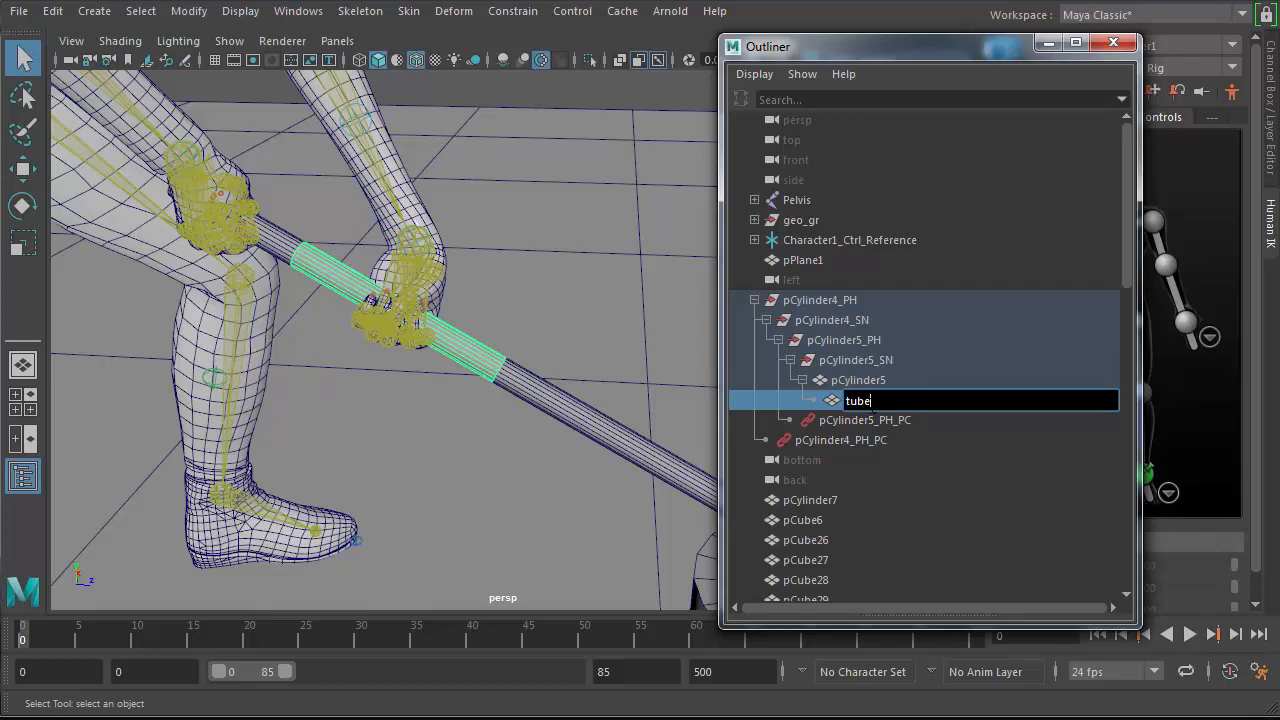
key(Return)
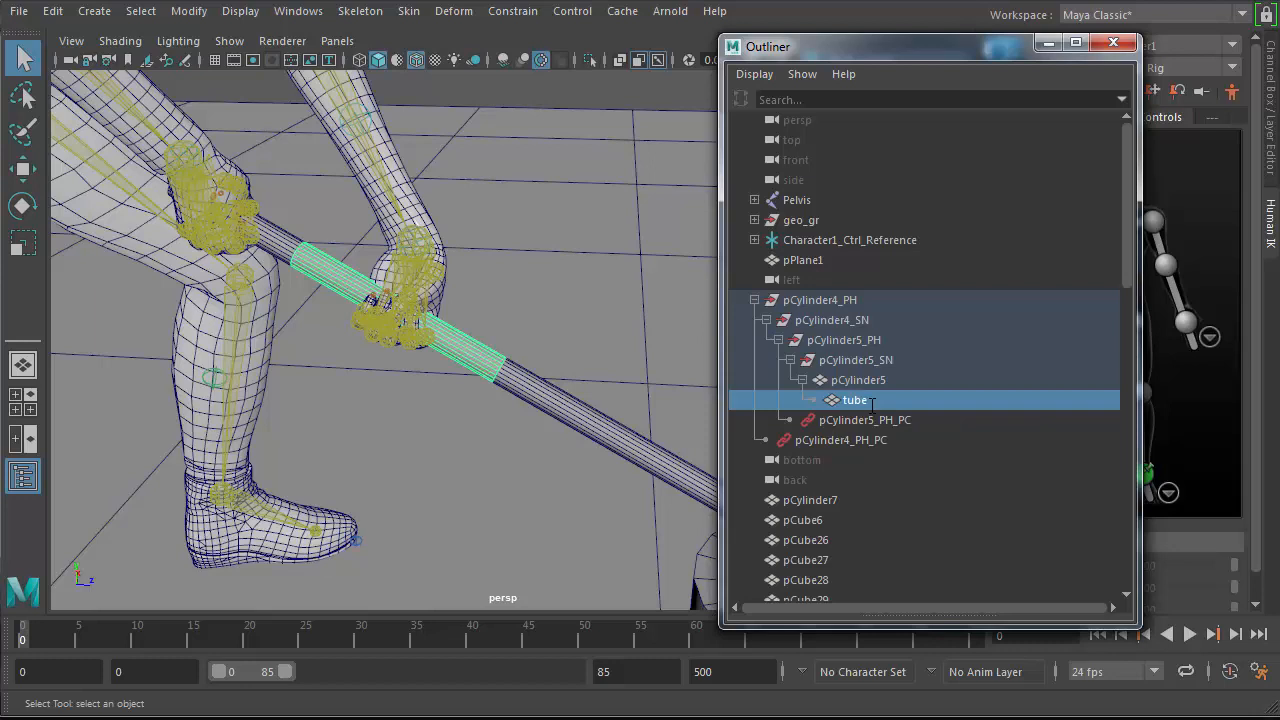
- Unparent the tube from the hammer and reorder it directly below the pCylinder4_PH hierarchy in the Outliner
key(shift+p)
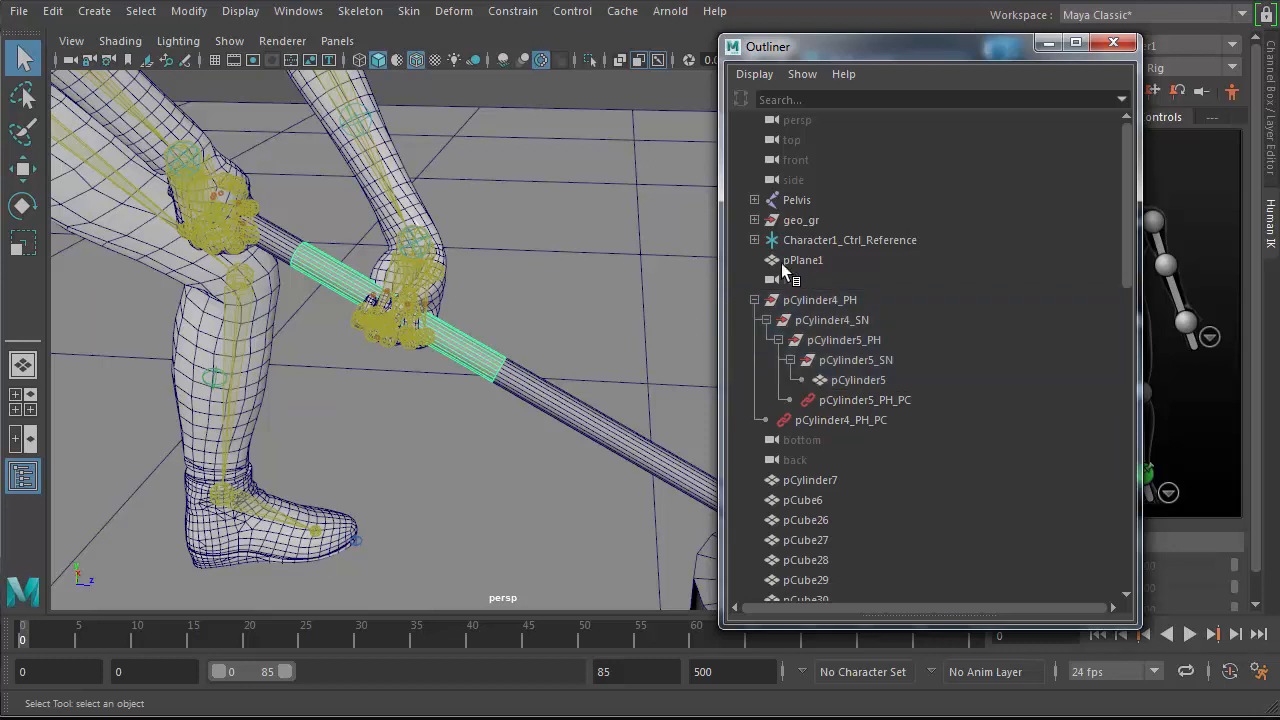
drag(1130, 221, 1079, 578)
middle_drag(841, 547, 832, 328)
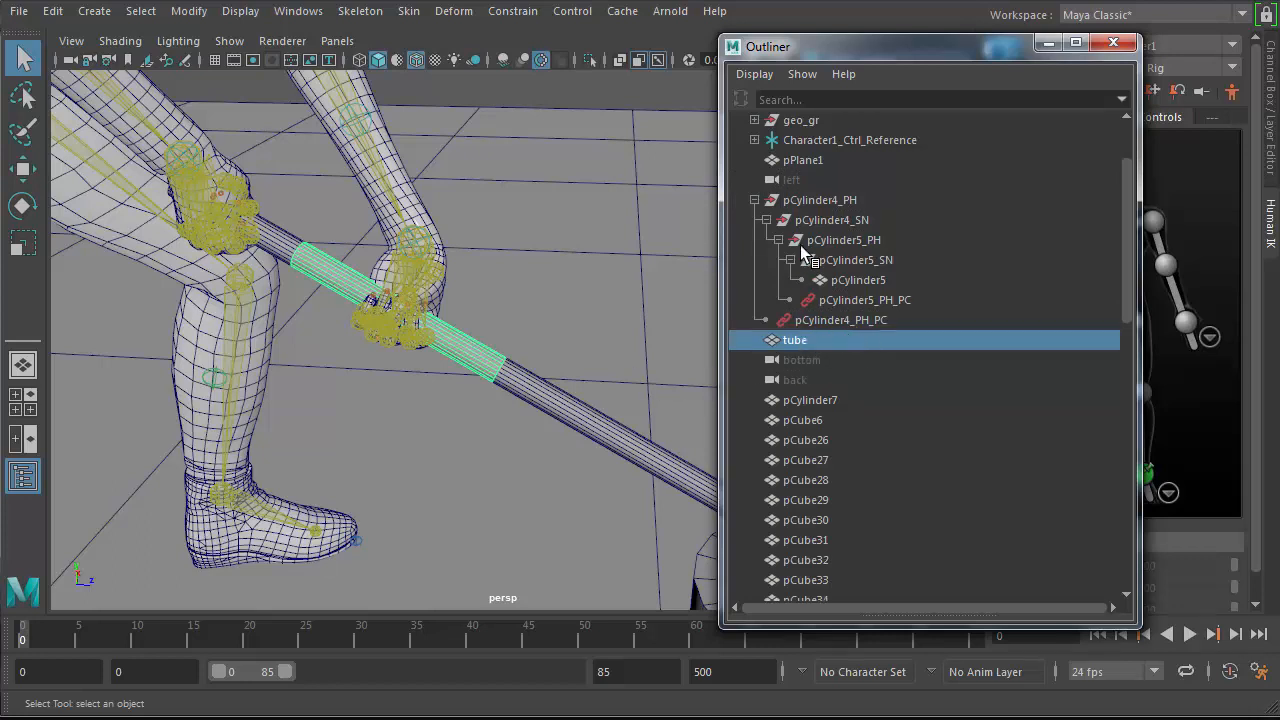
click(820, 200)
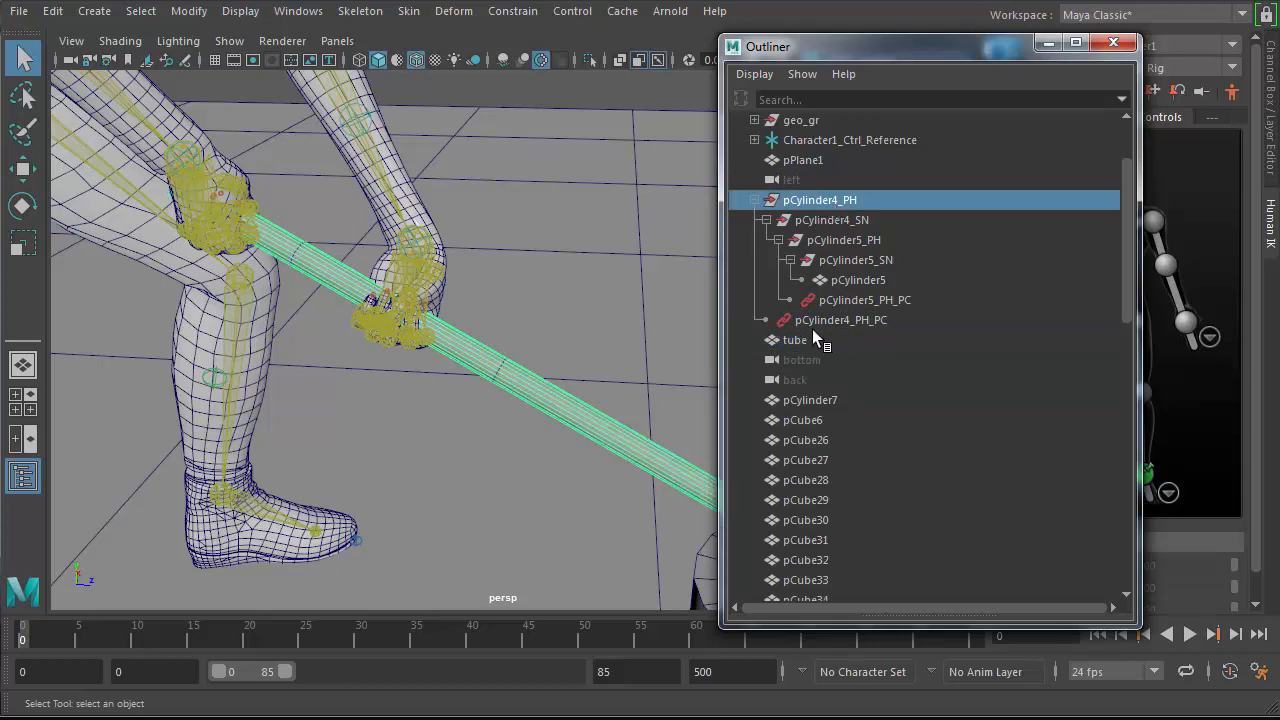
click(813, 337)
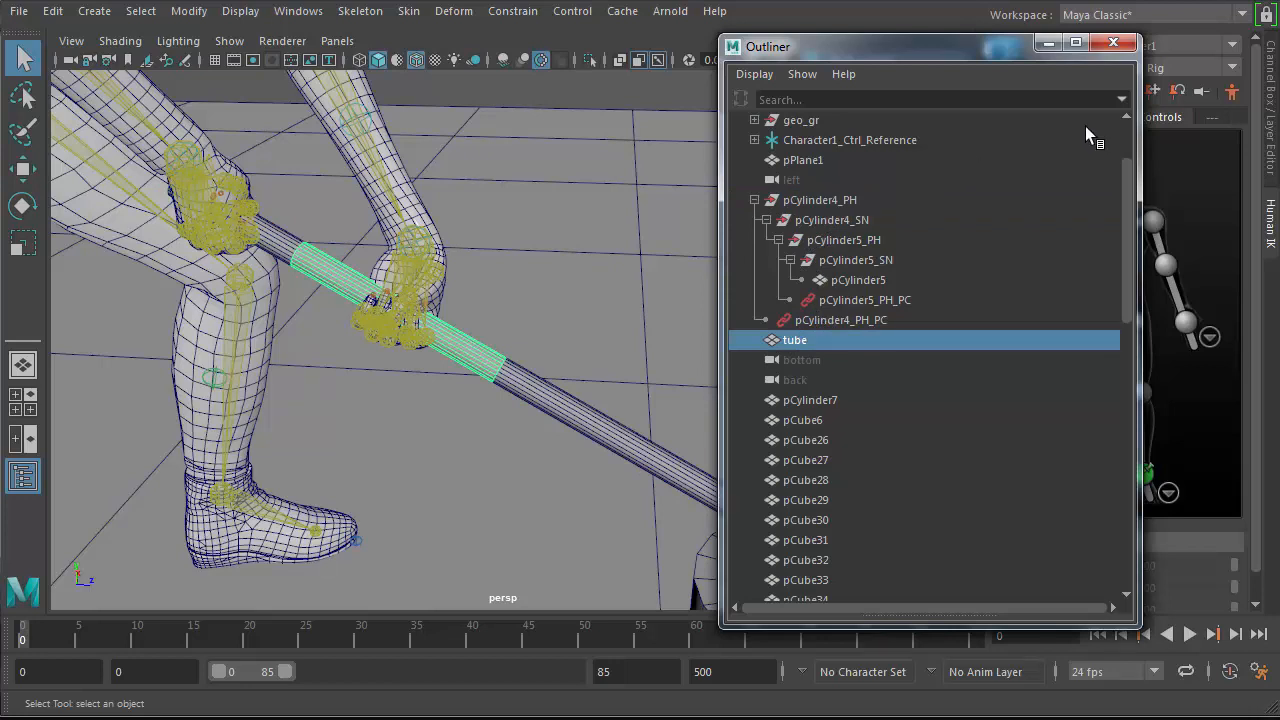
- Freeze the transformations of the tube so its translate and rotate values are zeroed
drag(912, 45, 767, 50)
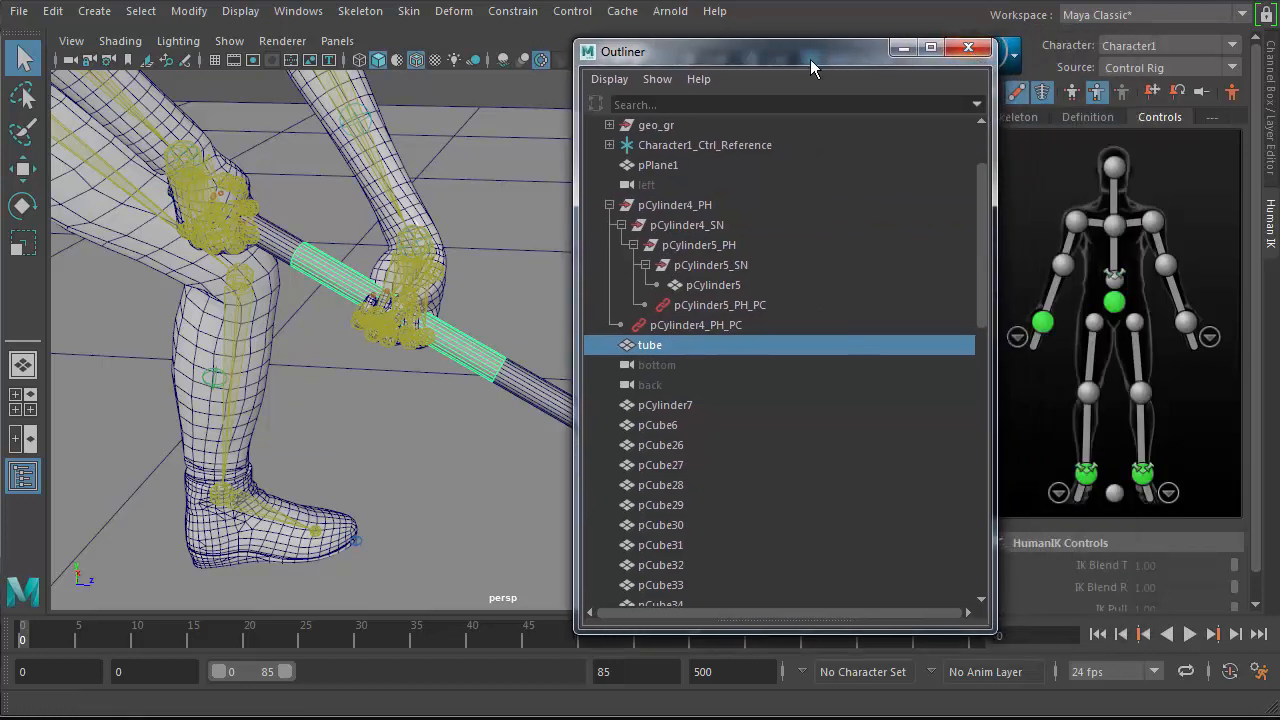
drag(900, 50, 719, 23)
click(1271, 90)
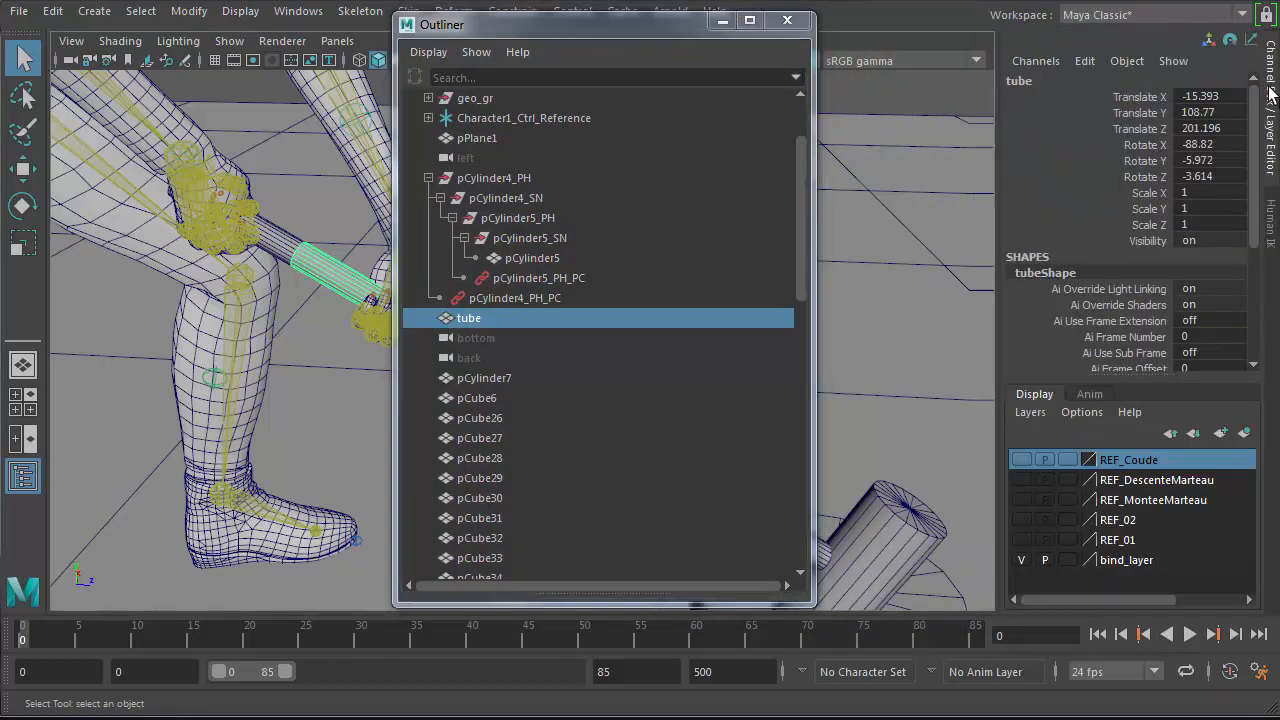
drag(606, 31, 806, 132)
key(f)
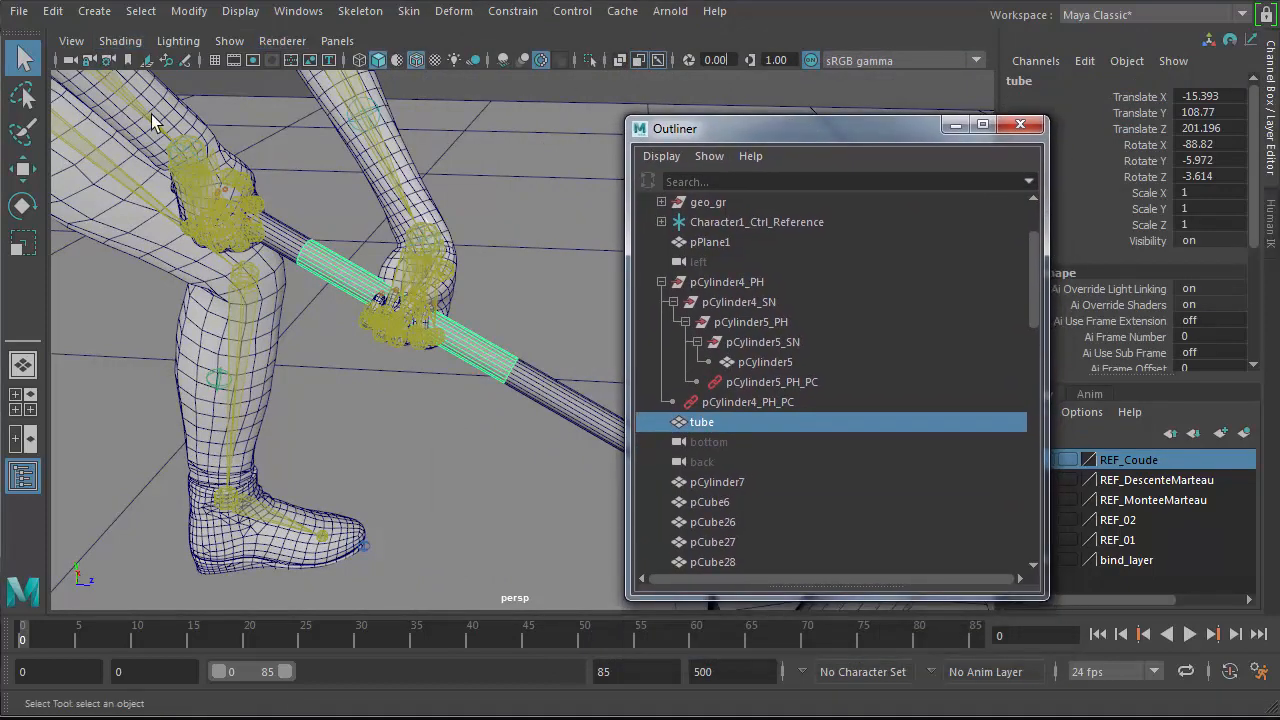
click(189, 11)
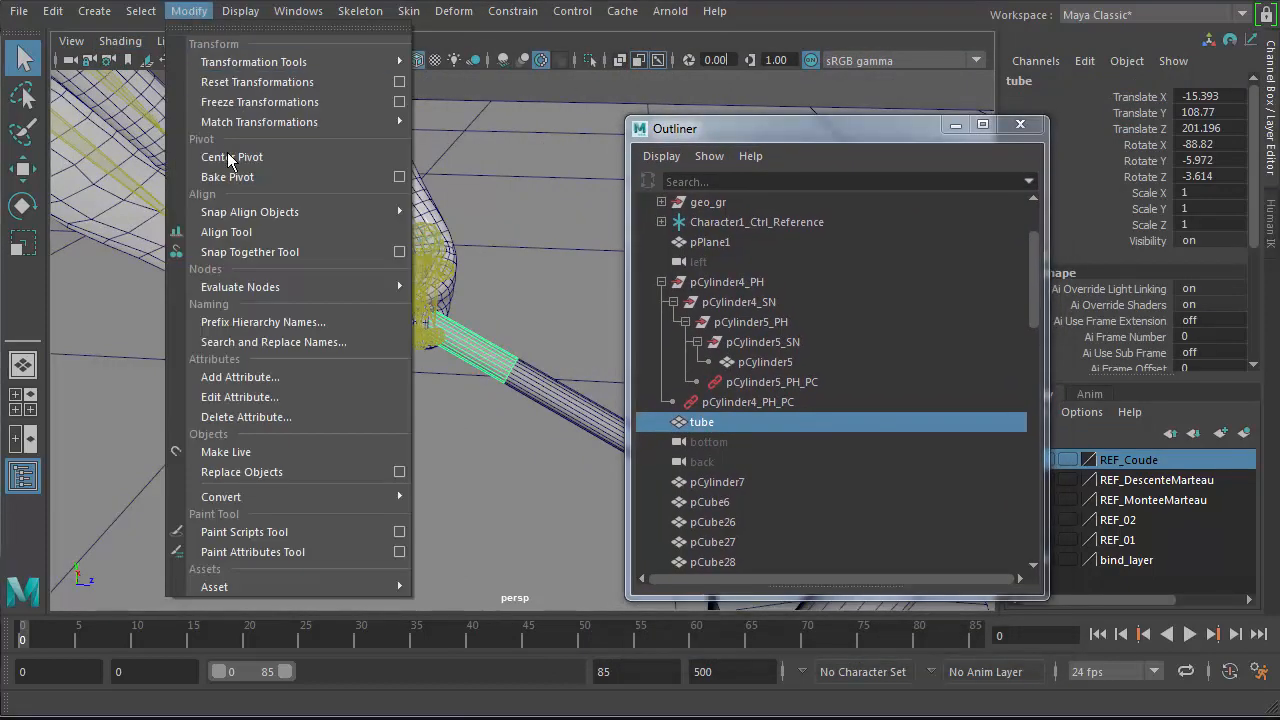
click(238, 103)
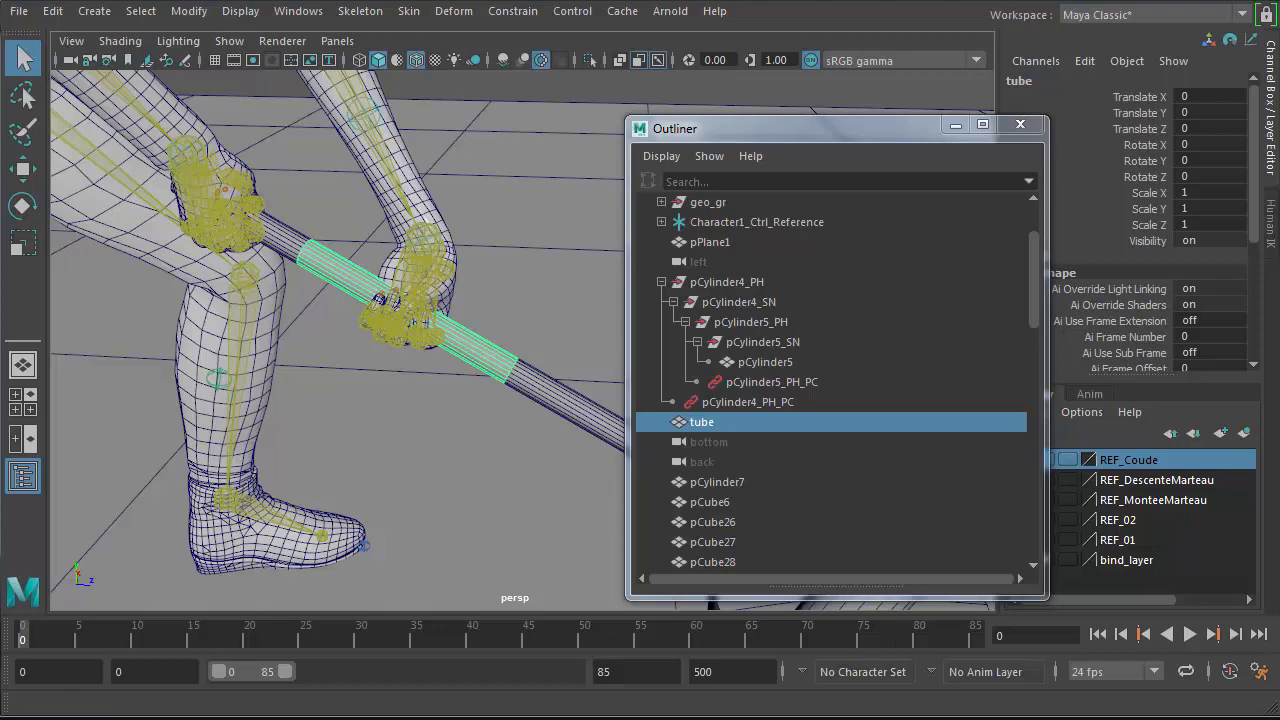
- Try to parent-constrain the tube to the hammer handle pCylinder5
click(1270, 223)
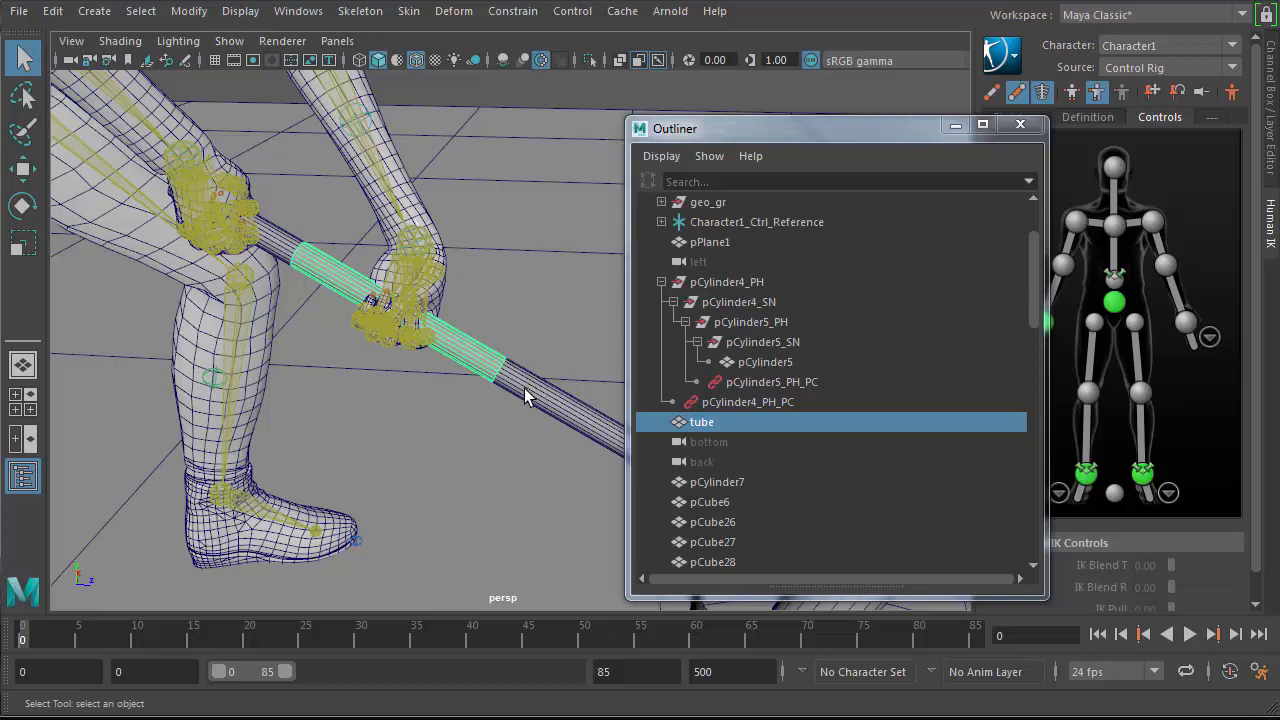
click(527, 396)
ctrl+click(703, 422)
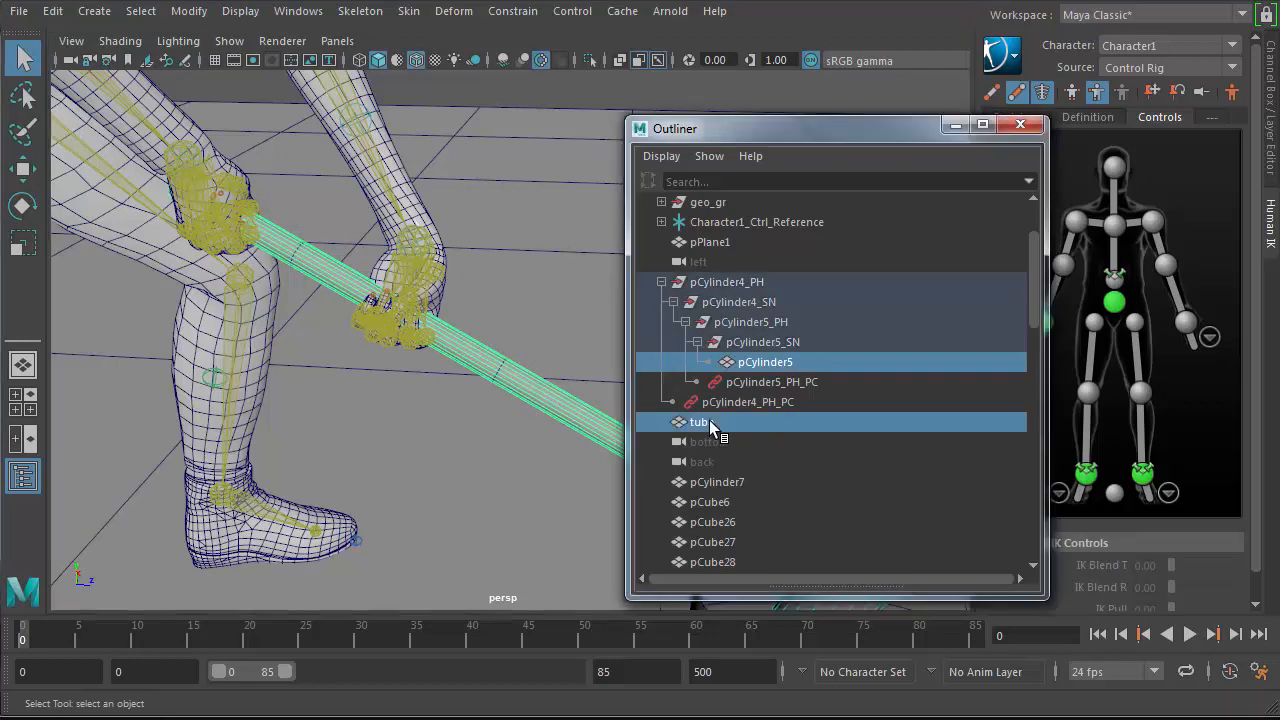
click(505, 11)
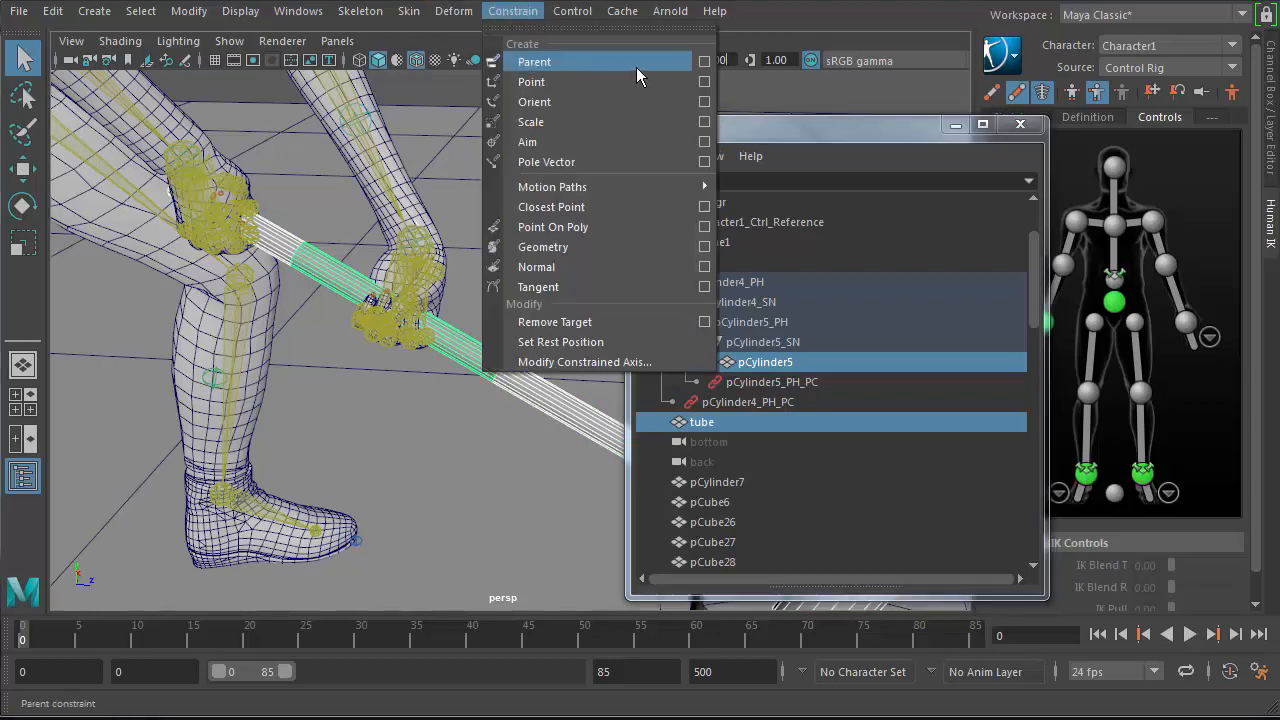
click(548, 62)
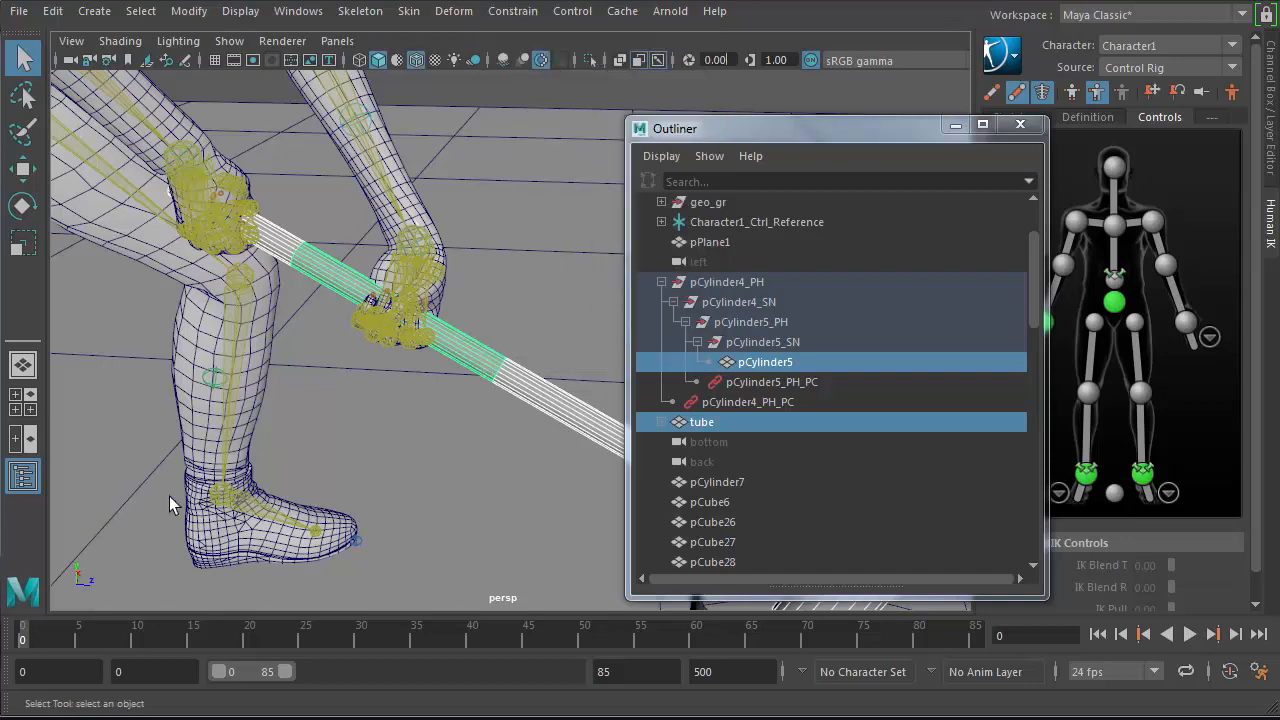
- Undo the parent constraint and scrub the first frames with only the tube selected to check its motion
drag(55, 635, 20, 612)
key(ctrl+z)
key(ctrl+z)
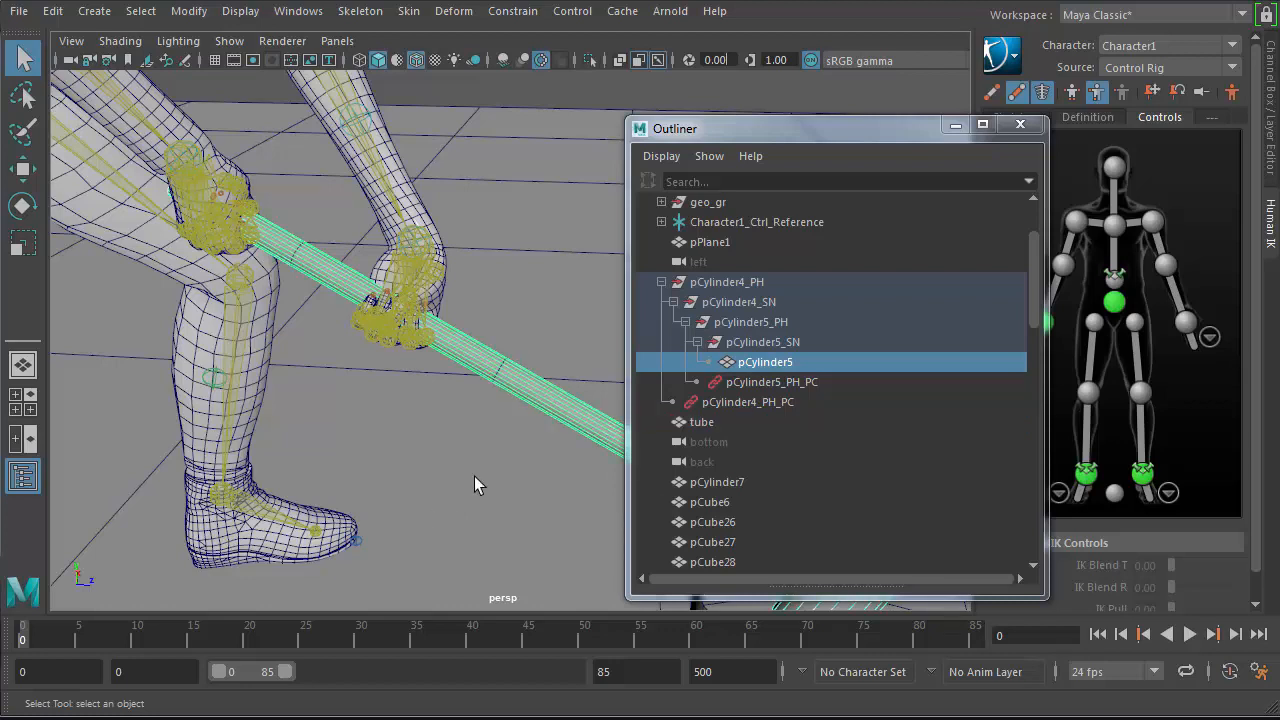
click(708, 426)
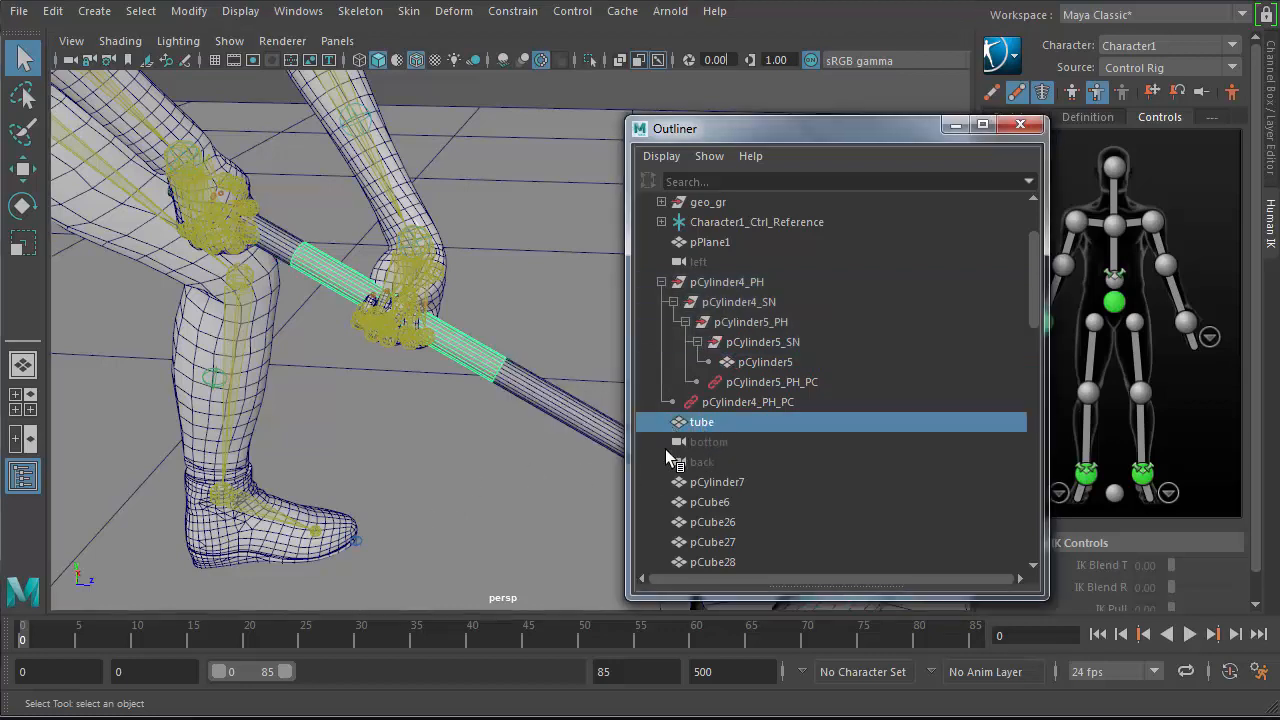
drag(75, 640, 20, 628)
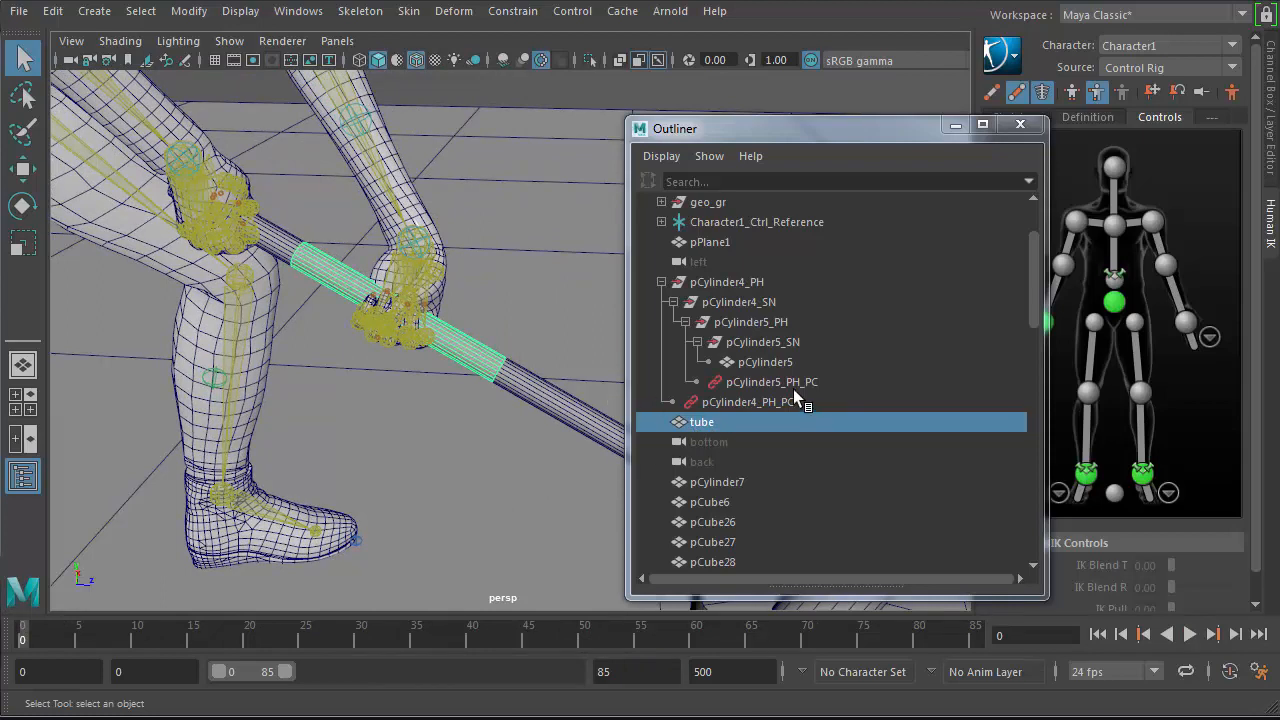
- Parent-constrain the tube to the hammer handle pCylinder5, play the animation to check it, and return to frame 0
click(564, 430)
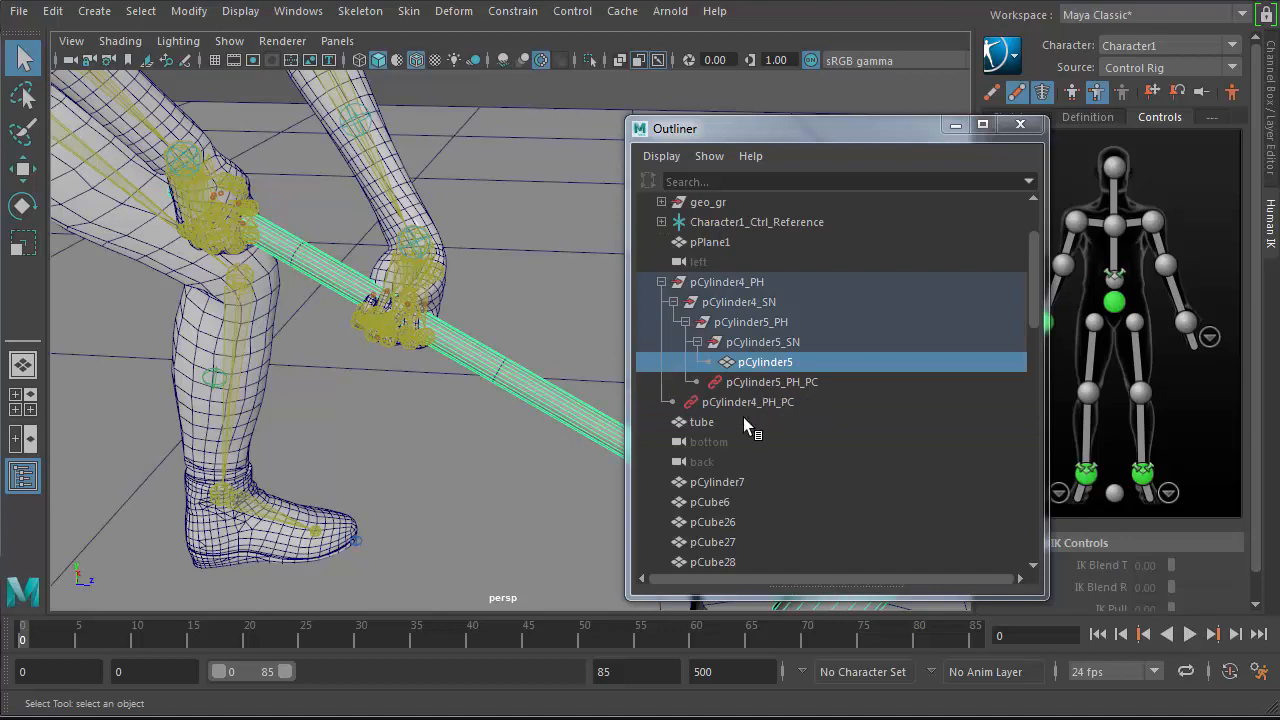
click(712, 423)
click(522, 11)
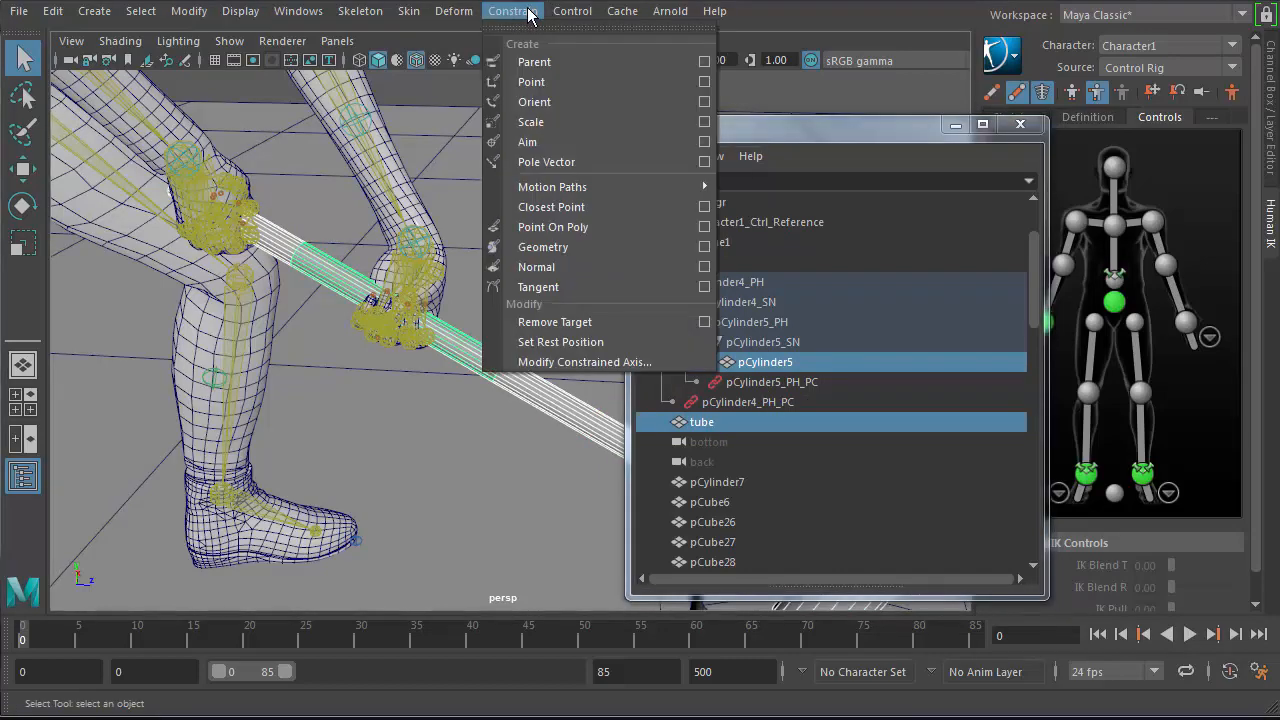
click(540, 63)
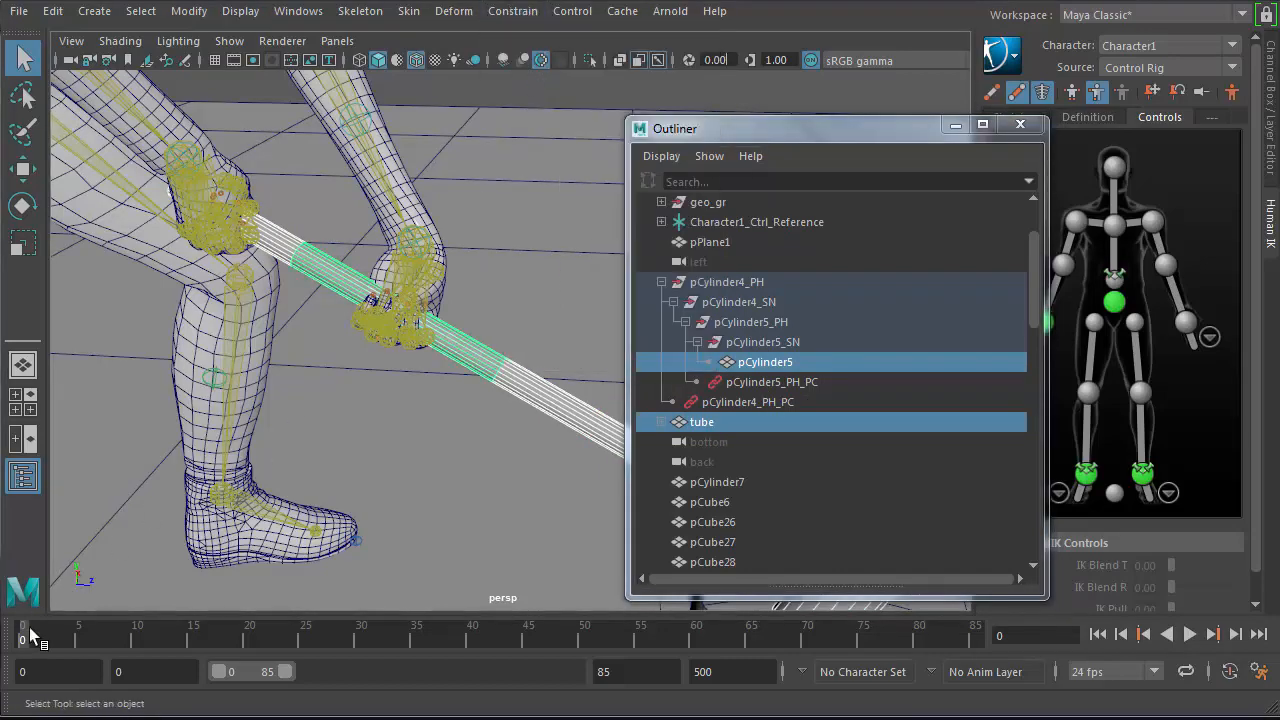
key(alt+v)
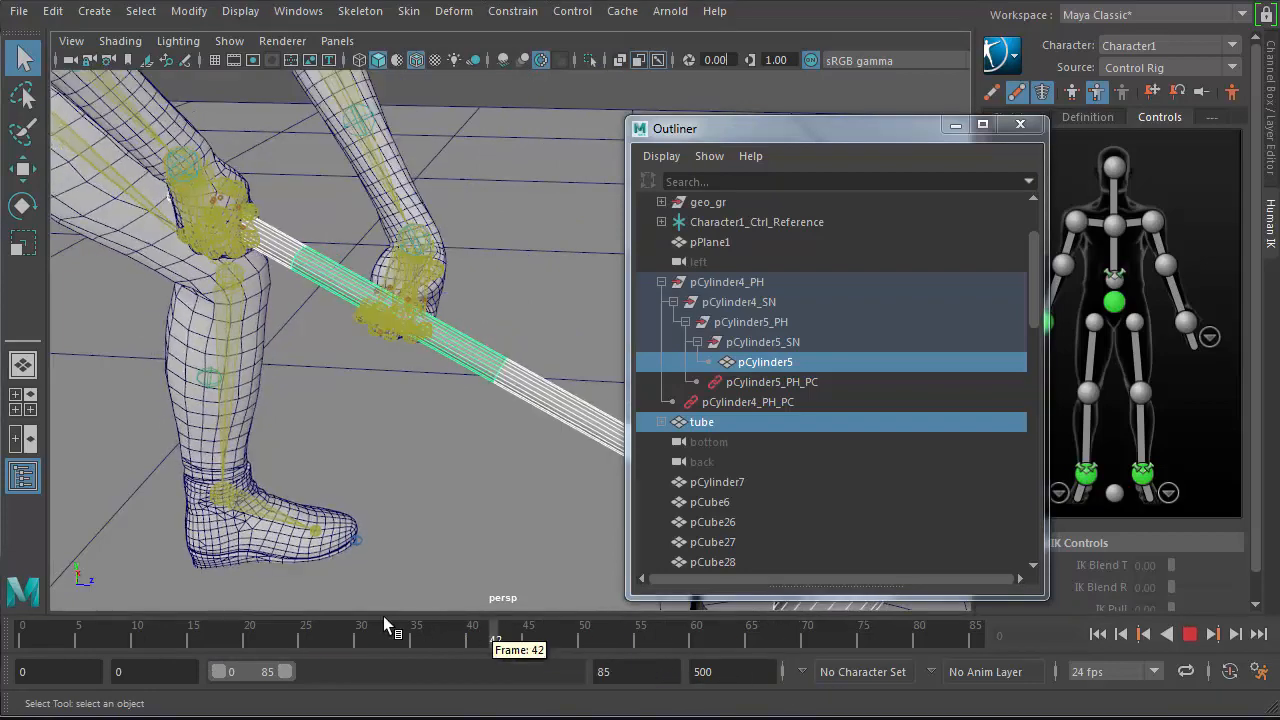
drag(384, 617, 16, 590)
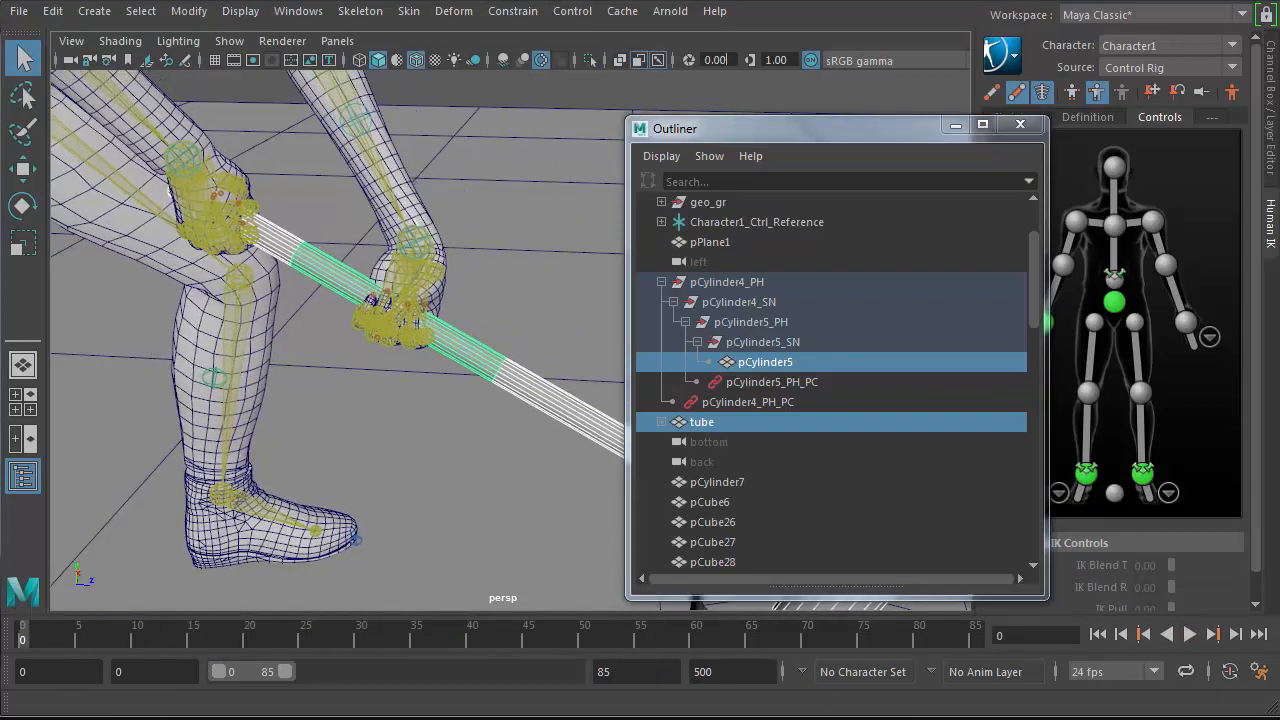
- Select the character's left hand control and play the animation up to frame 38 to examine the hand against the tube
click(1185, 321)
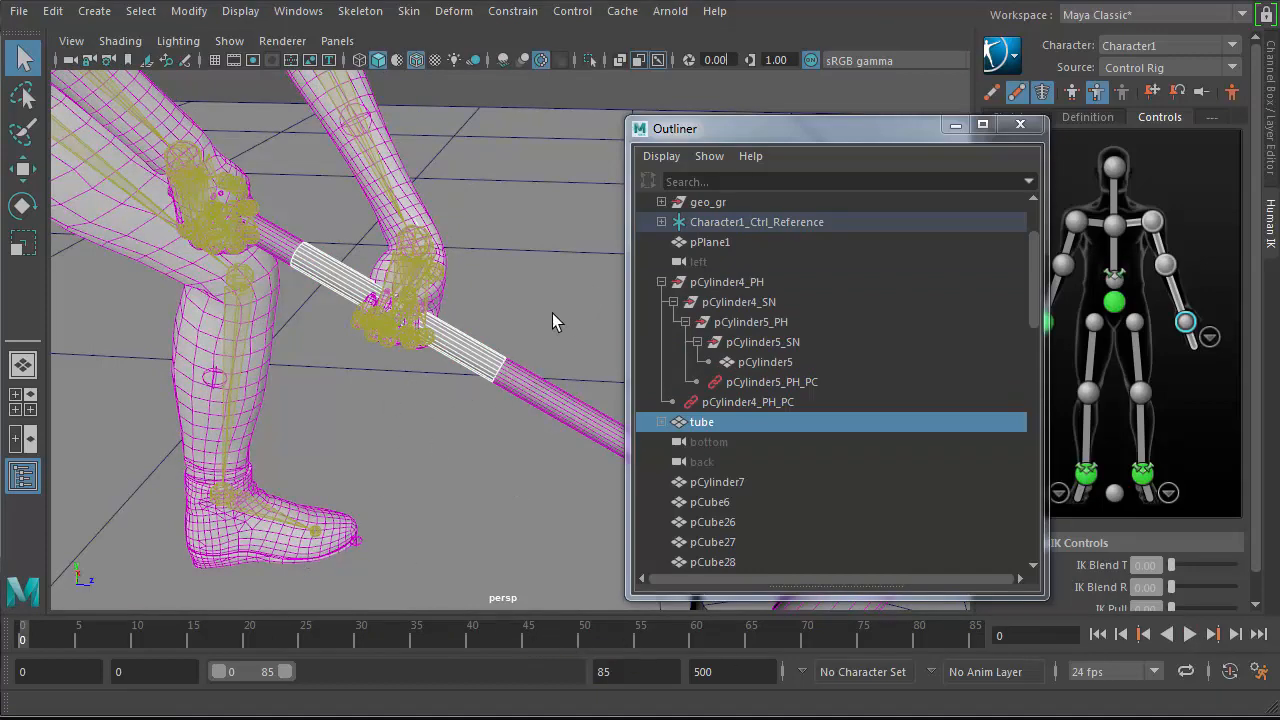
alt+right_drag(552, 321, 123, 380)
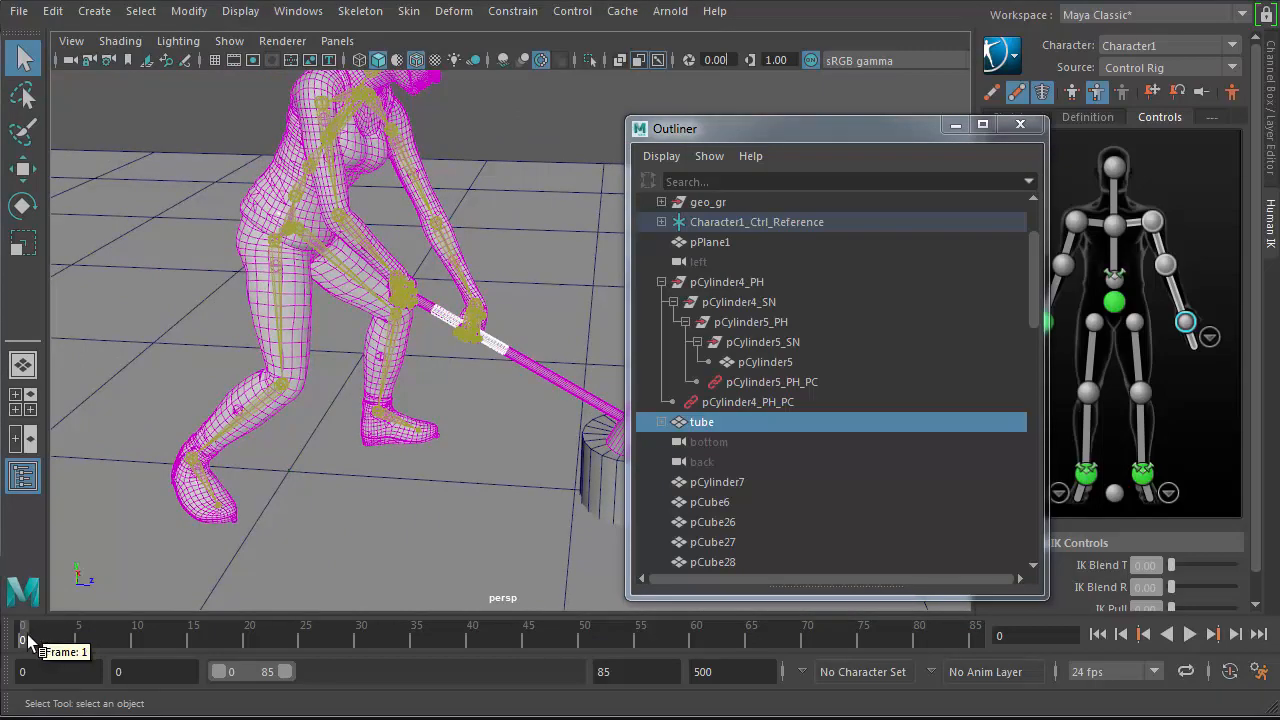
key(alt+v)
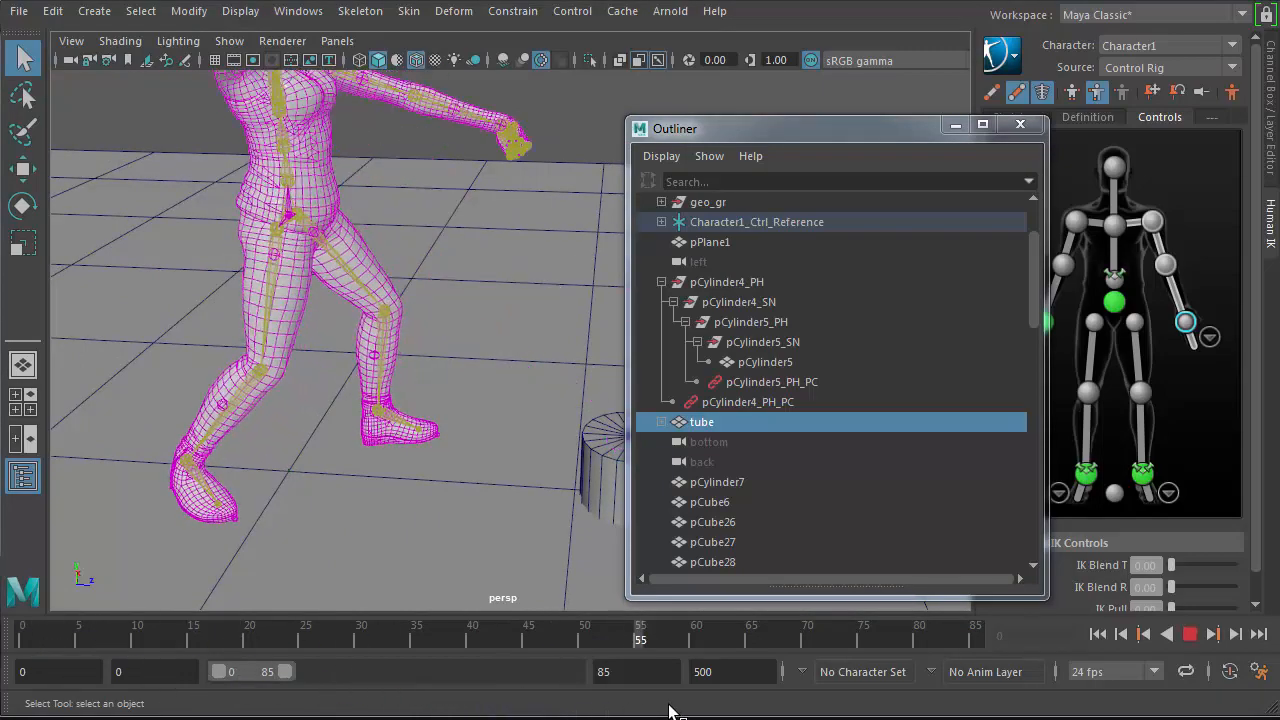
drag(537, 636, 450, 612)
alt+right_drag(431, 483, 304, 455)
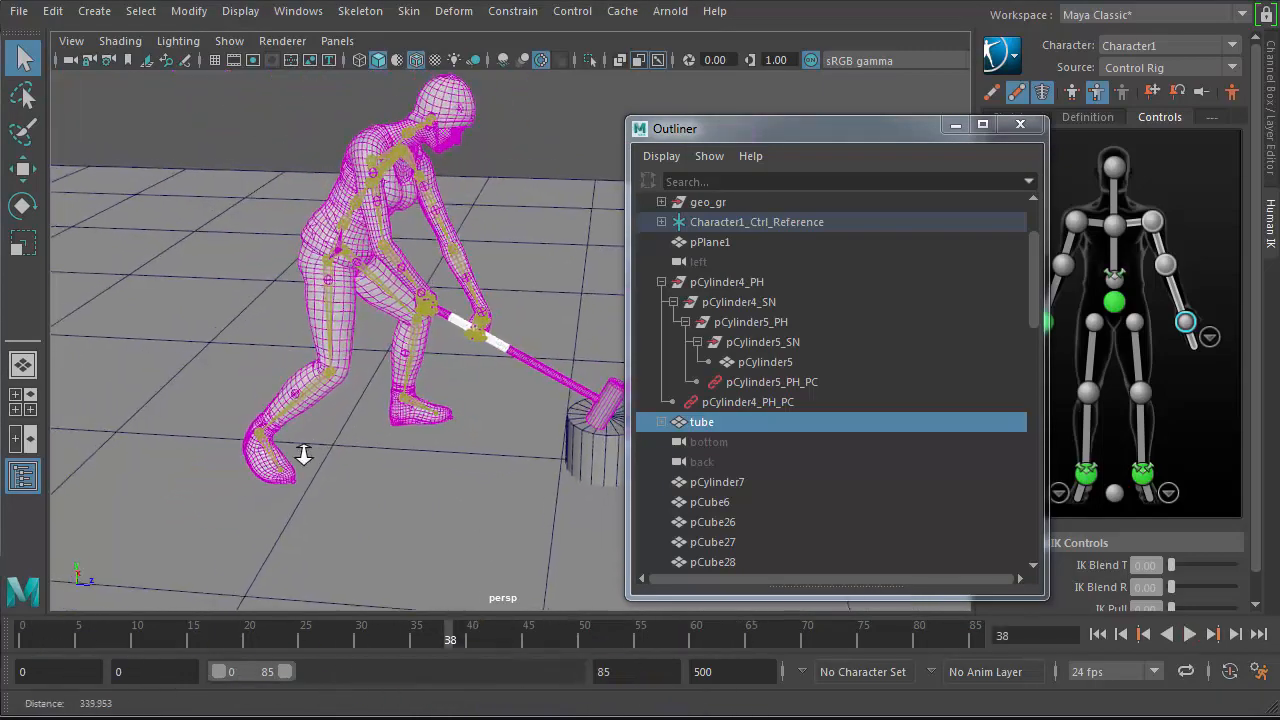
alt+middle_drag(304, 455, 271, 561)
alt+right_drag(291, 527, 517, 537)
alt+drag(517, 537, 466, 420)
alt+middle_drag(466, 420, 476, 384)
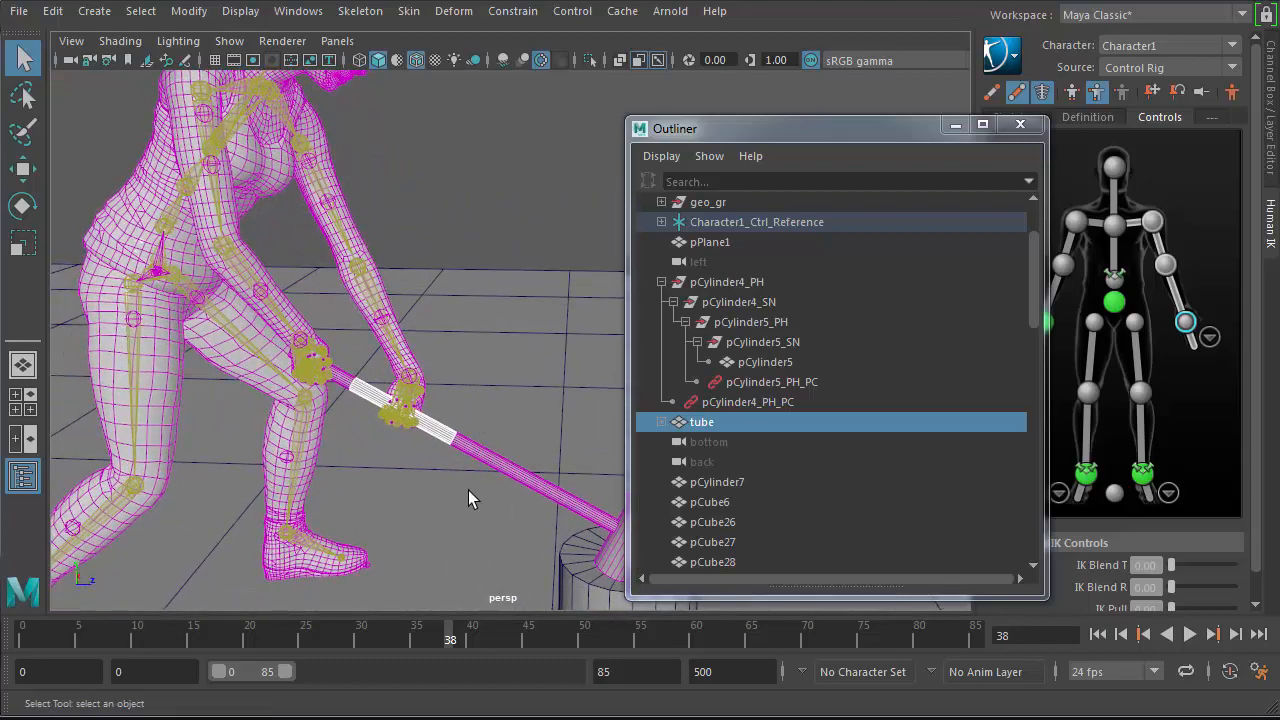
- Open the Bake Simulation options for the tube and reset them to their defaults
click(729, 418)
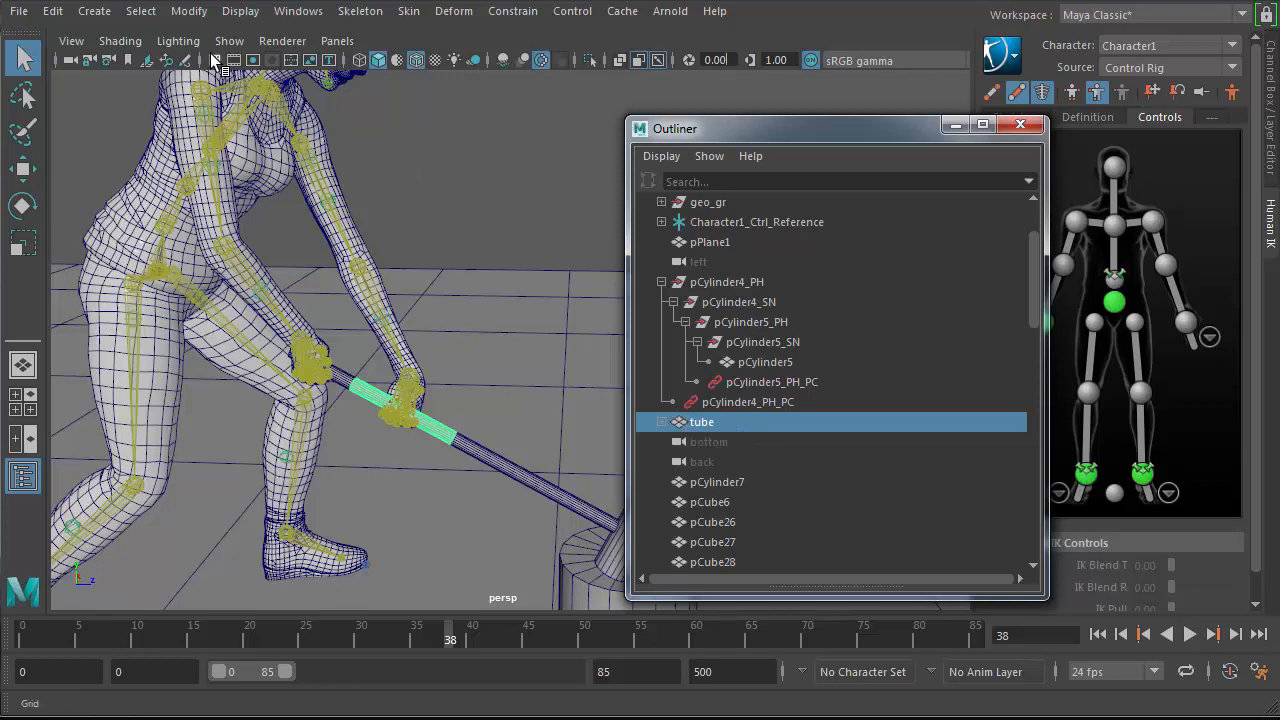
click(52, 11)
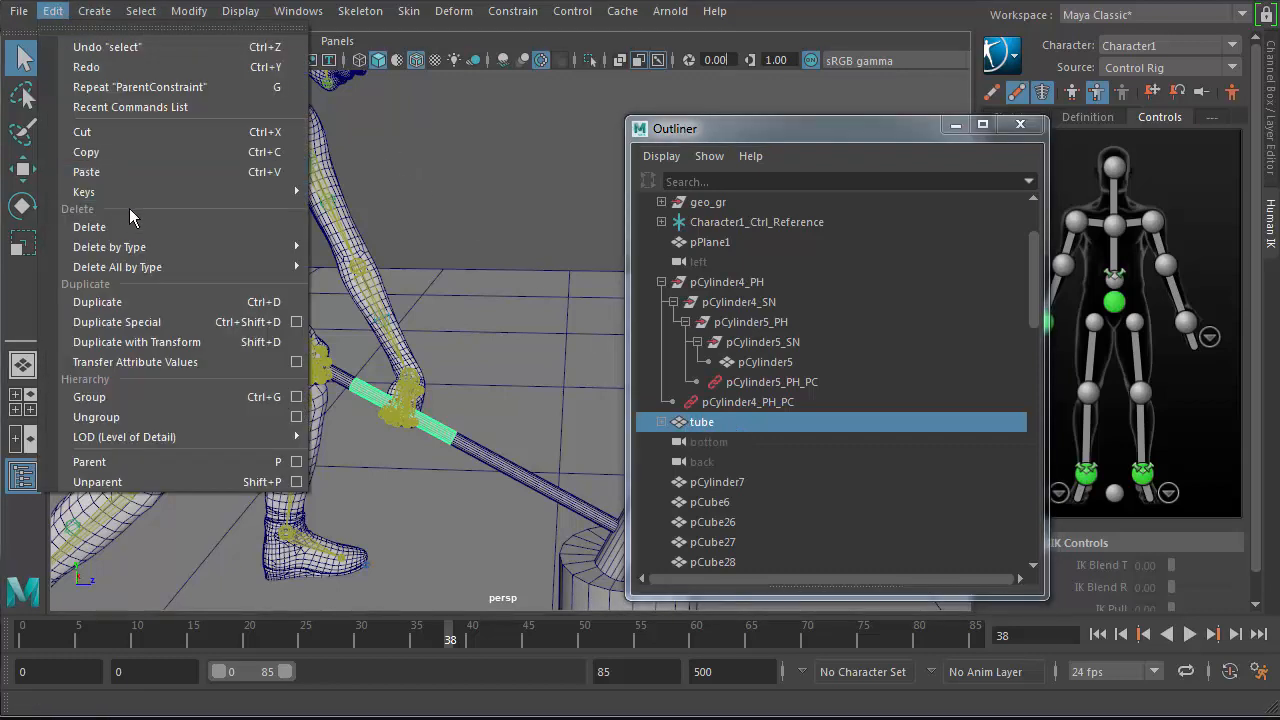
mouse_move(140, 194)
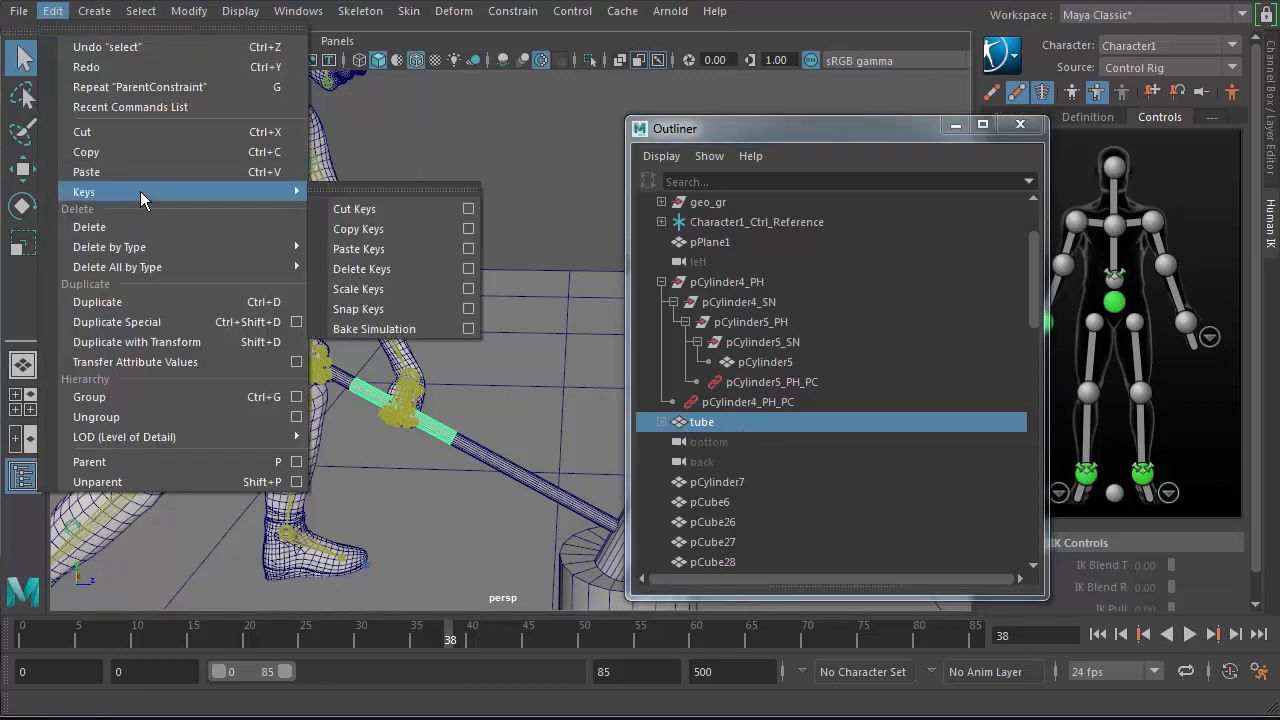
click(466, 328)
click(190, 120)
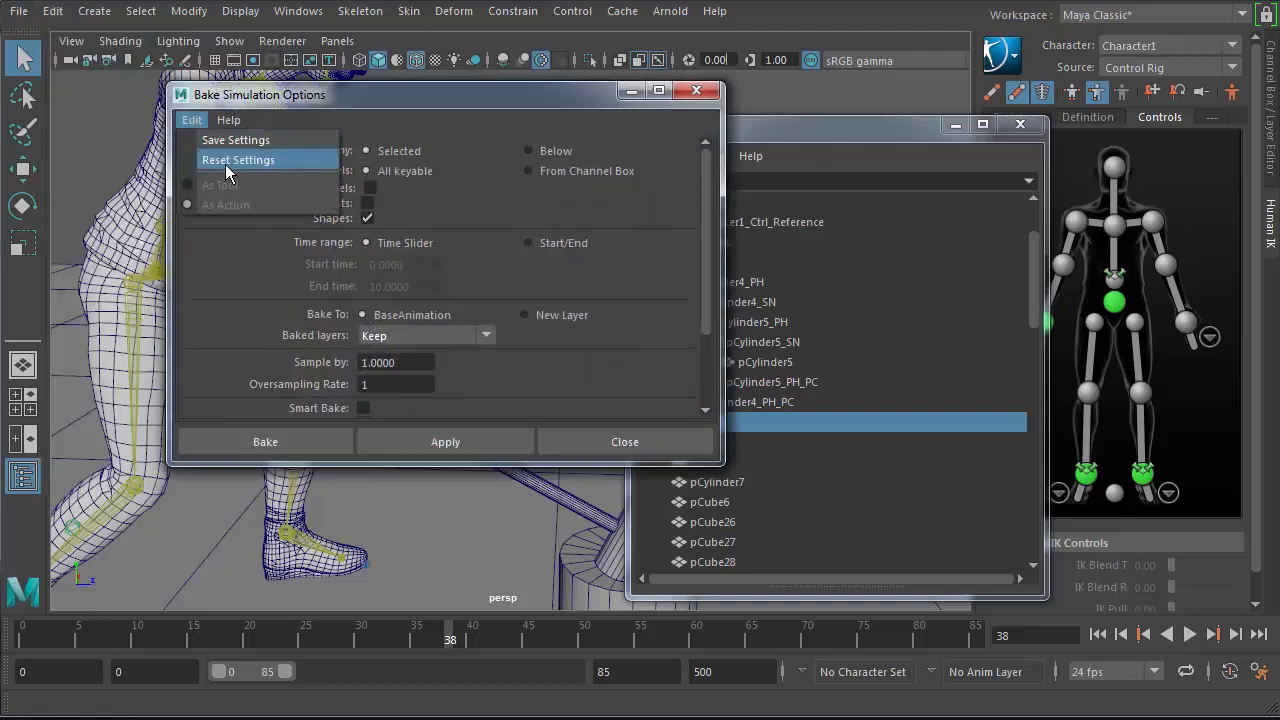
click(224, 168)
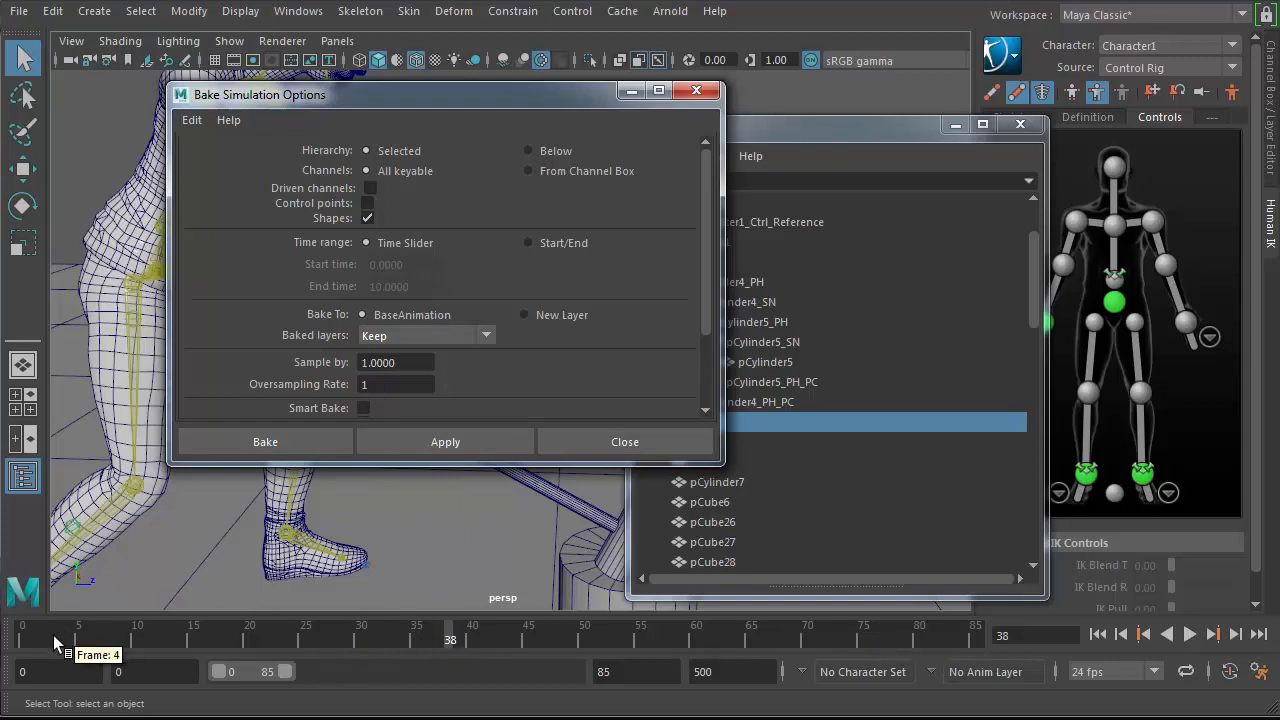
- Bake the tube's constrained motion over the time slider range 0 to 85 and play back the result
key(alt+v)
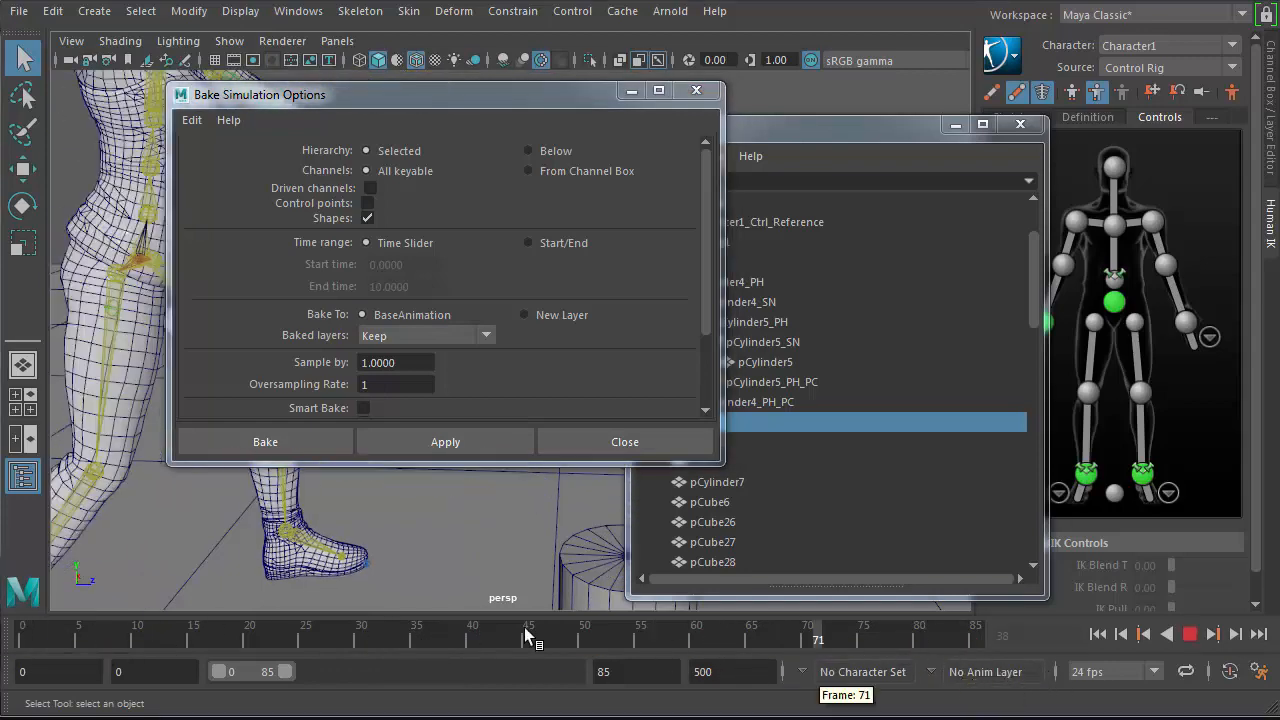
key(alt+v)
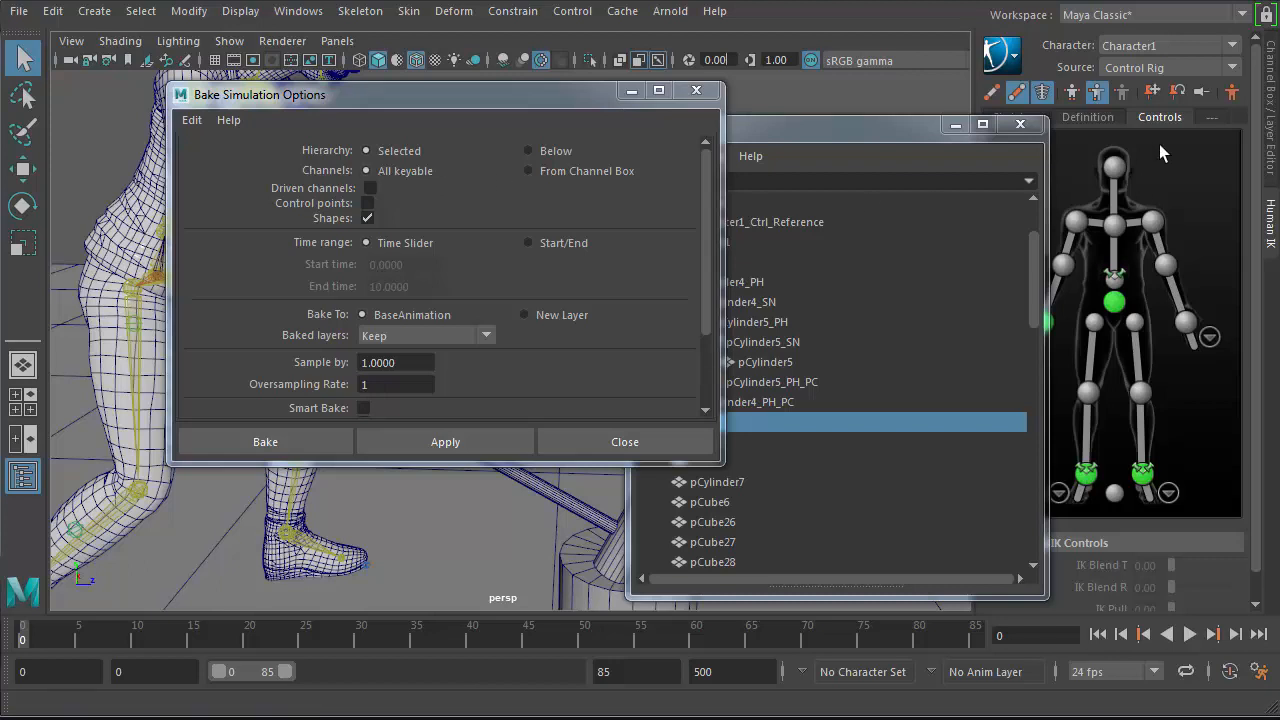
click(1268, 90)
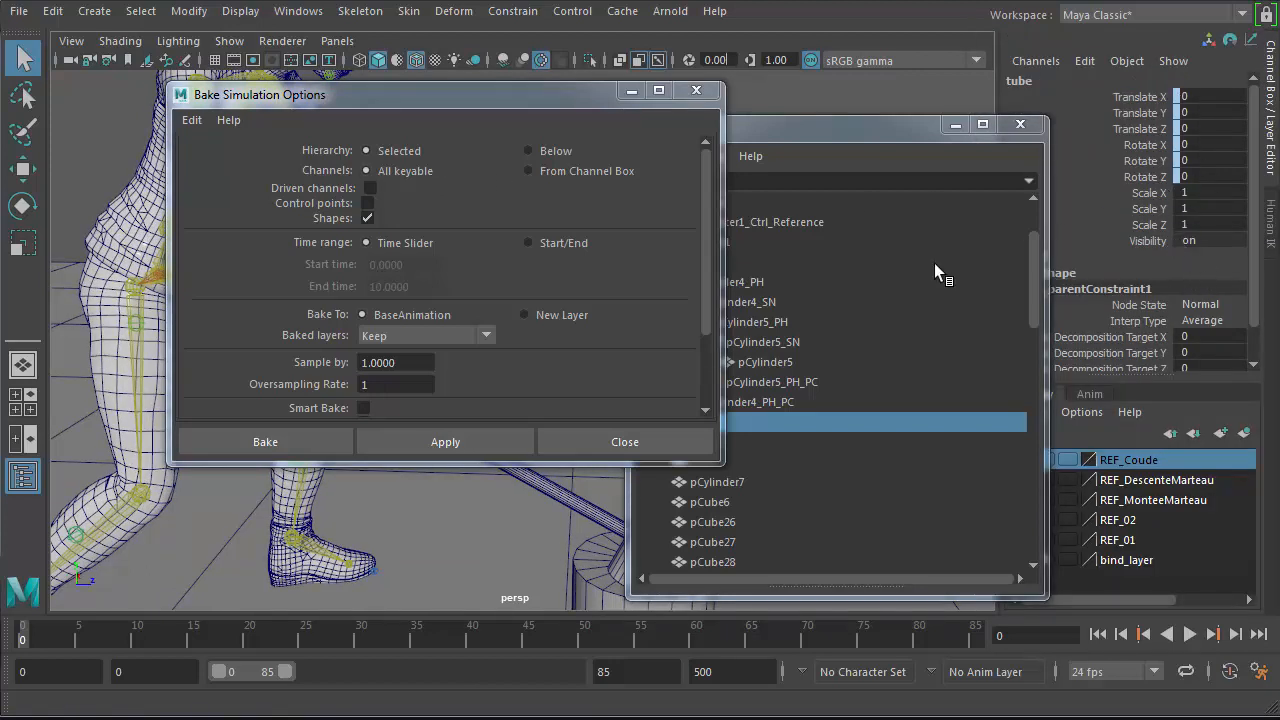
click(290, 445)
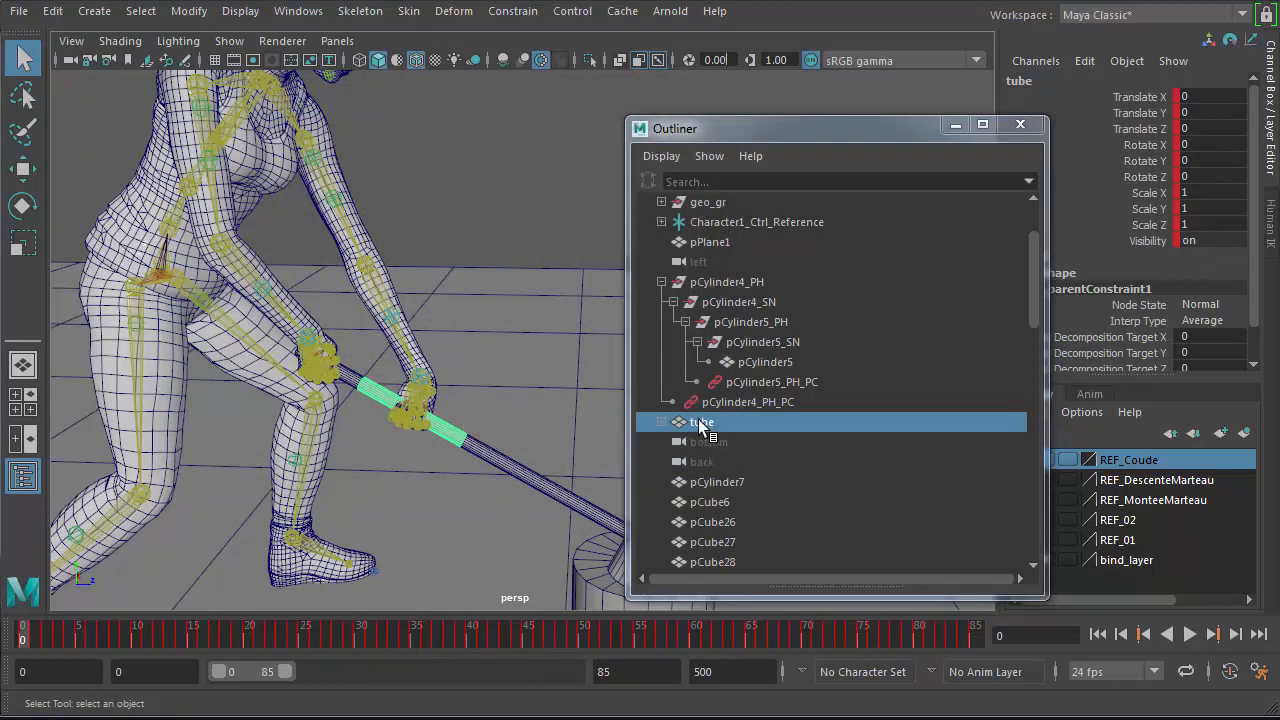
key(alt+v)
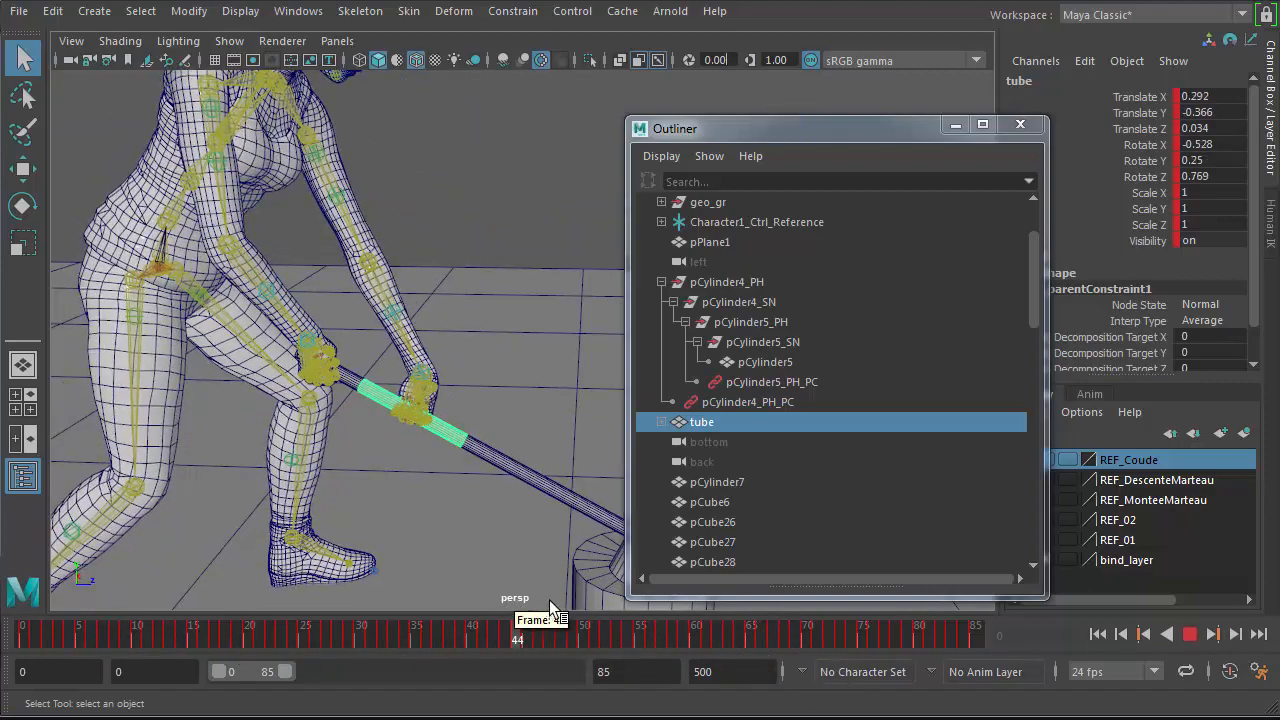
key(alt+v)
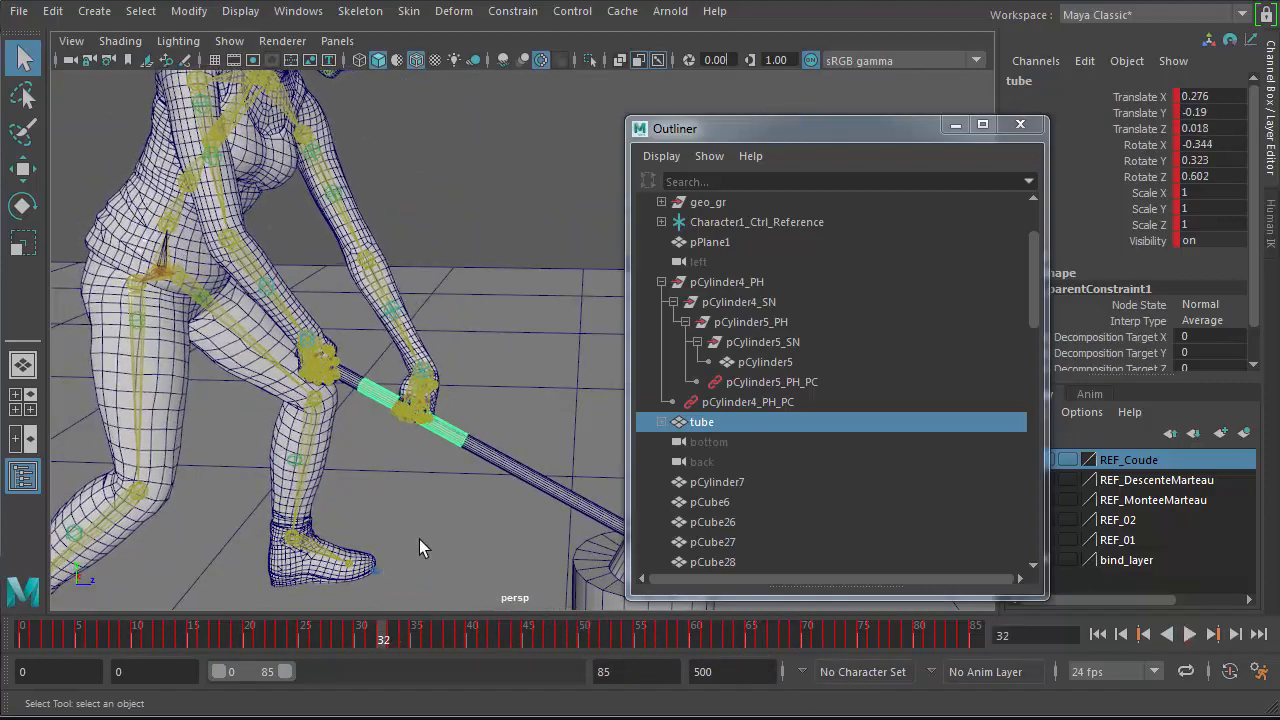
- Delete the parent constraint node tube_parentConstraint1 under the tube
click(661, 422)
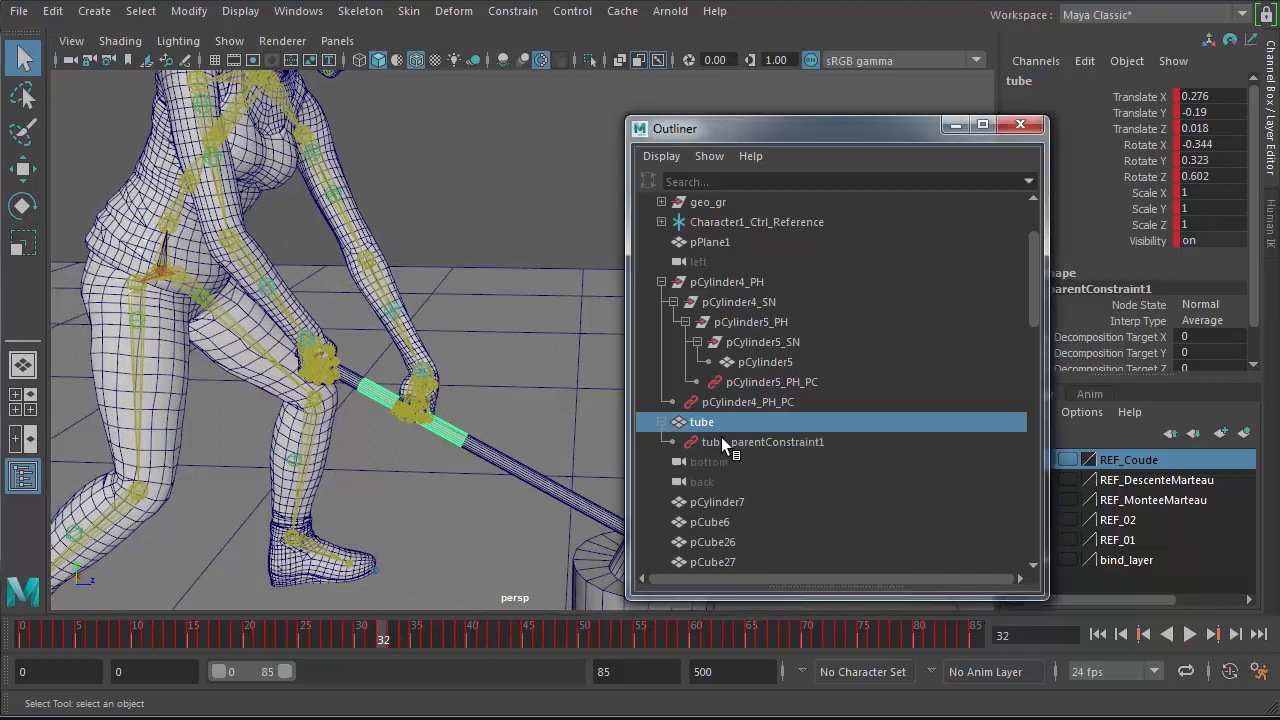
click(776, 445)
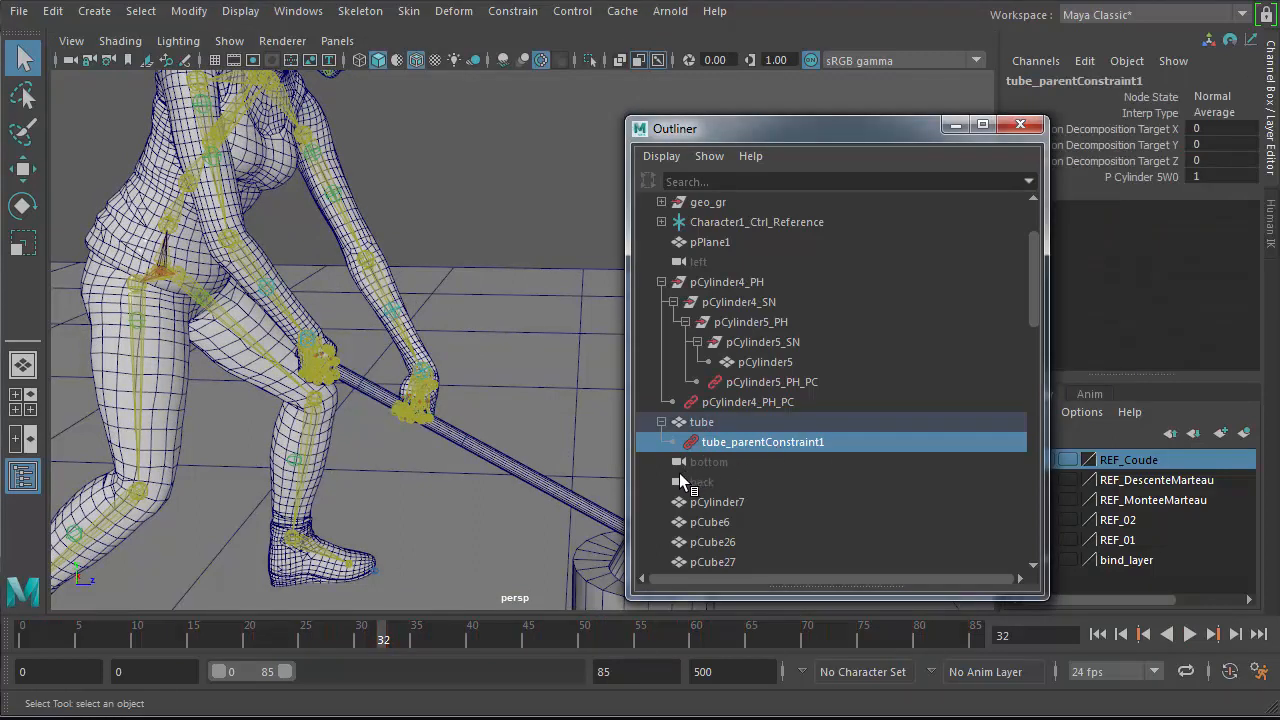
key(Delete)
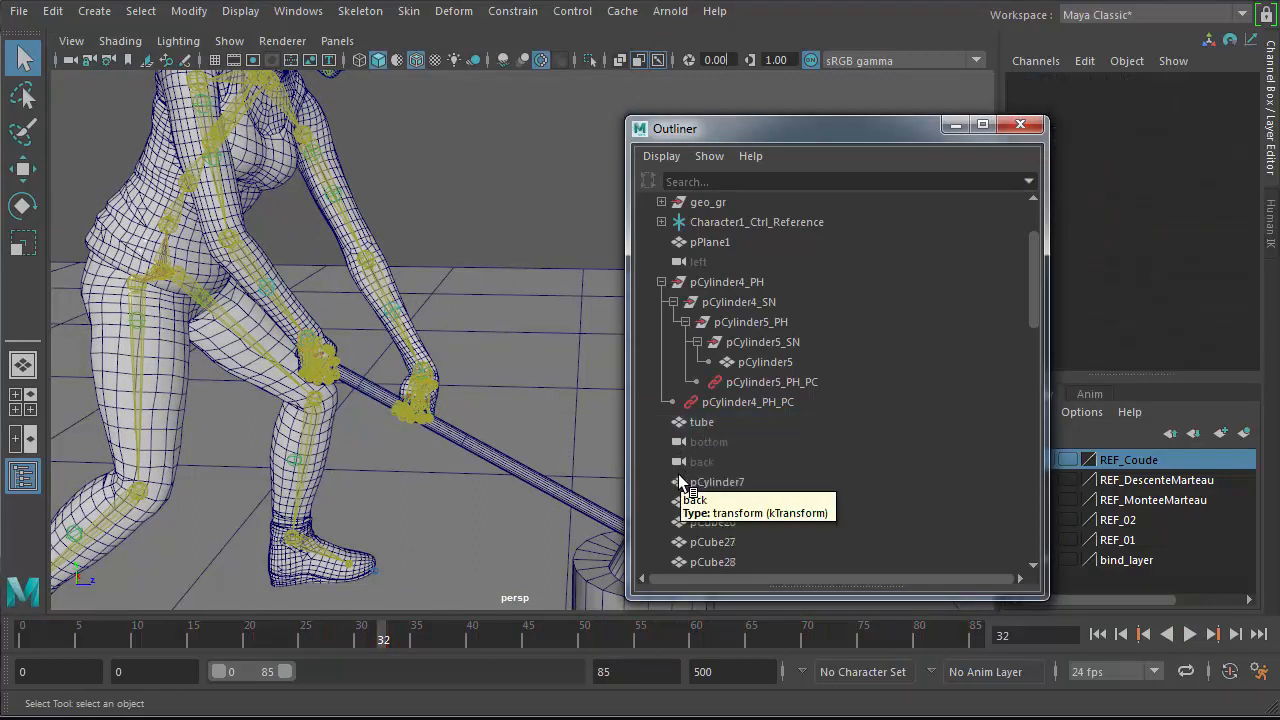
- Select the tube, scrub and play the animation to check its baked motion, and return to frame 0
click(703, 423)
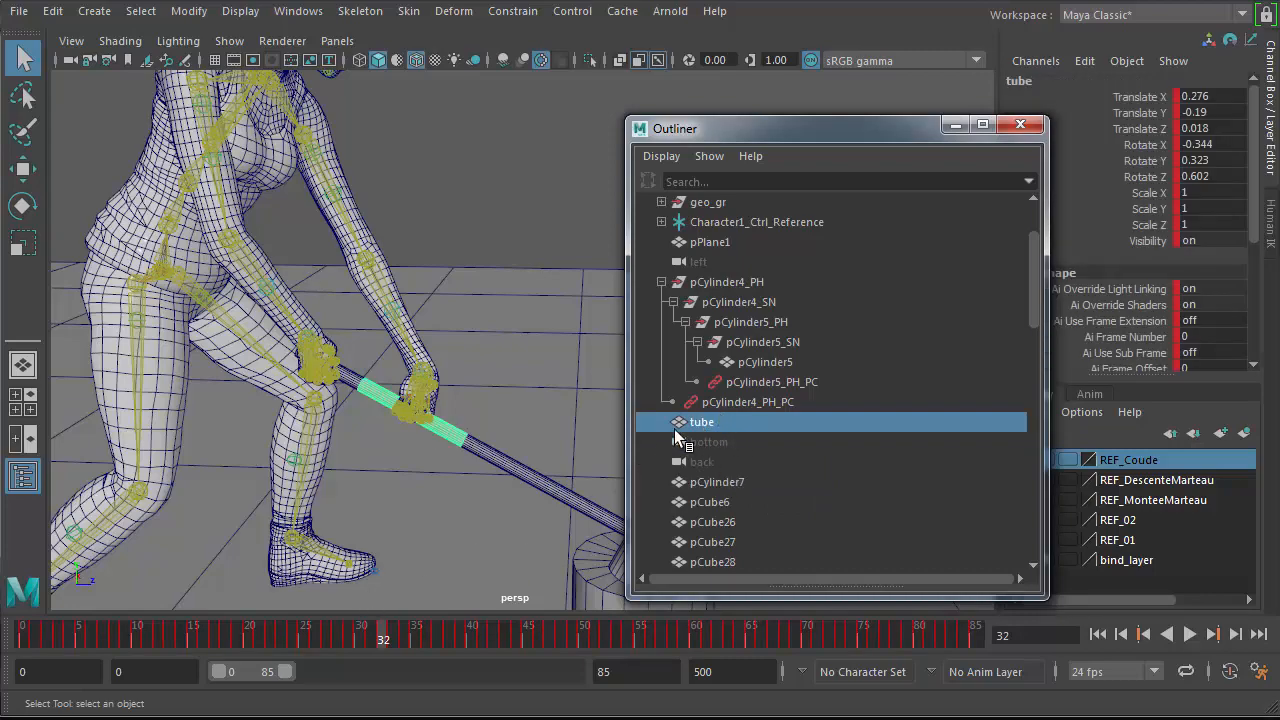
drag(130, 637, 551, 640)
alt+right_drag(452, 436, 280, 408)
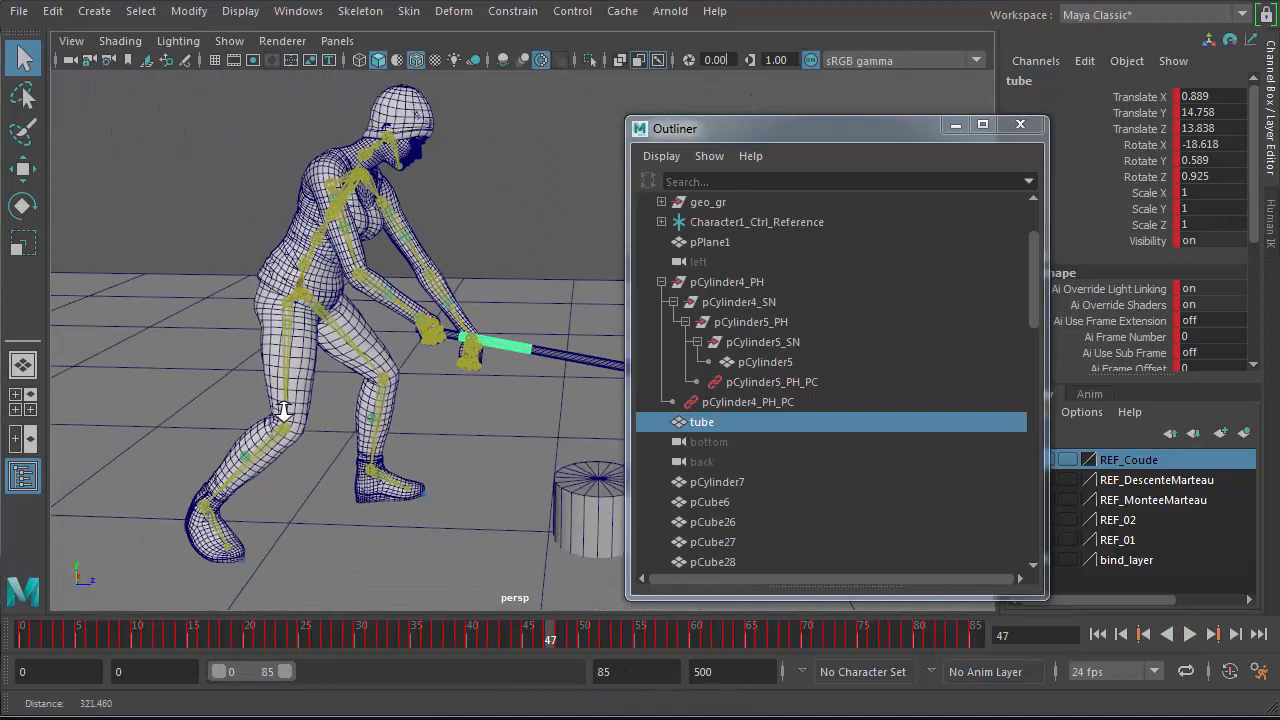
alt+middle_drag(280, 408, 236, 500)
key(alt+v)
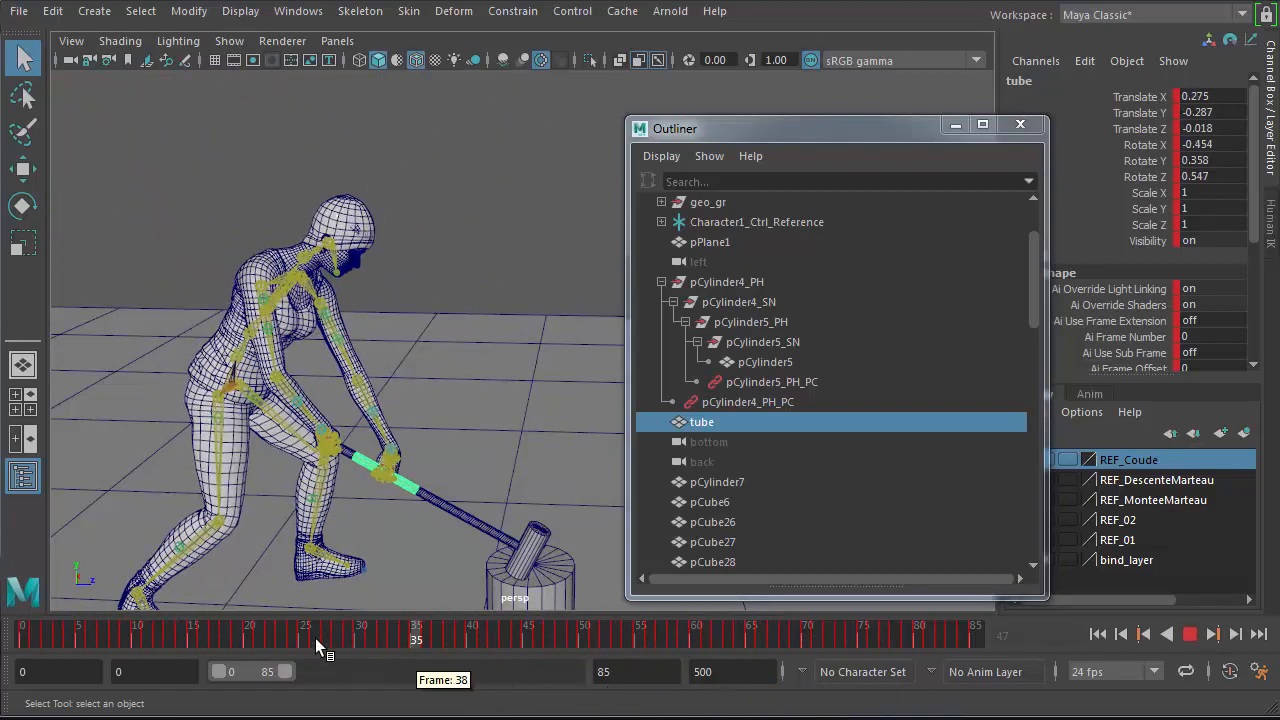
drag(46, 637, 18, 637)
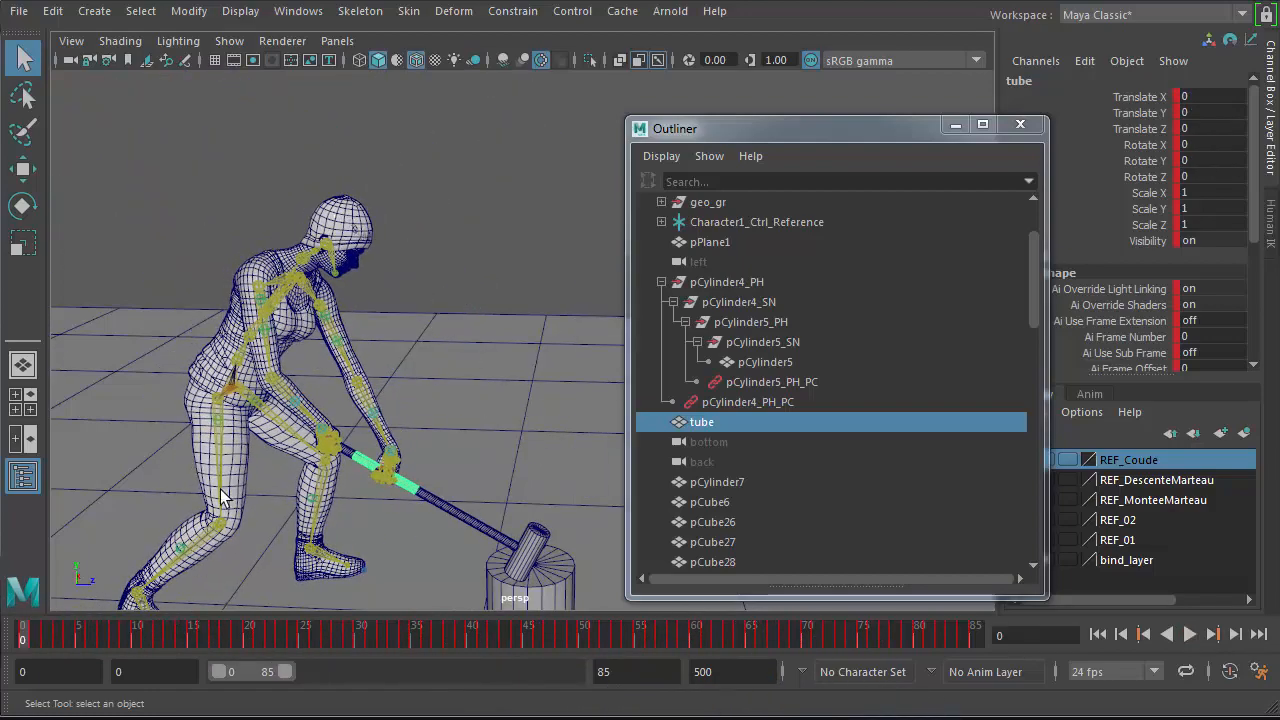
- Parent-constrain the HumanIK character's Left Wrist effector to the tube, scrub the animation to check it, and return to frame 0
alt+right_drag(222, 497, 463, 486)
alt+middle_drag(463, 486, 452, 305)
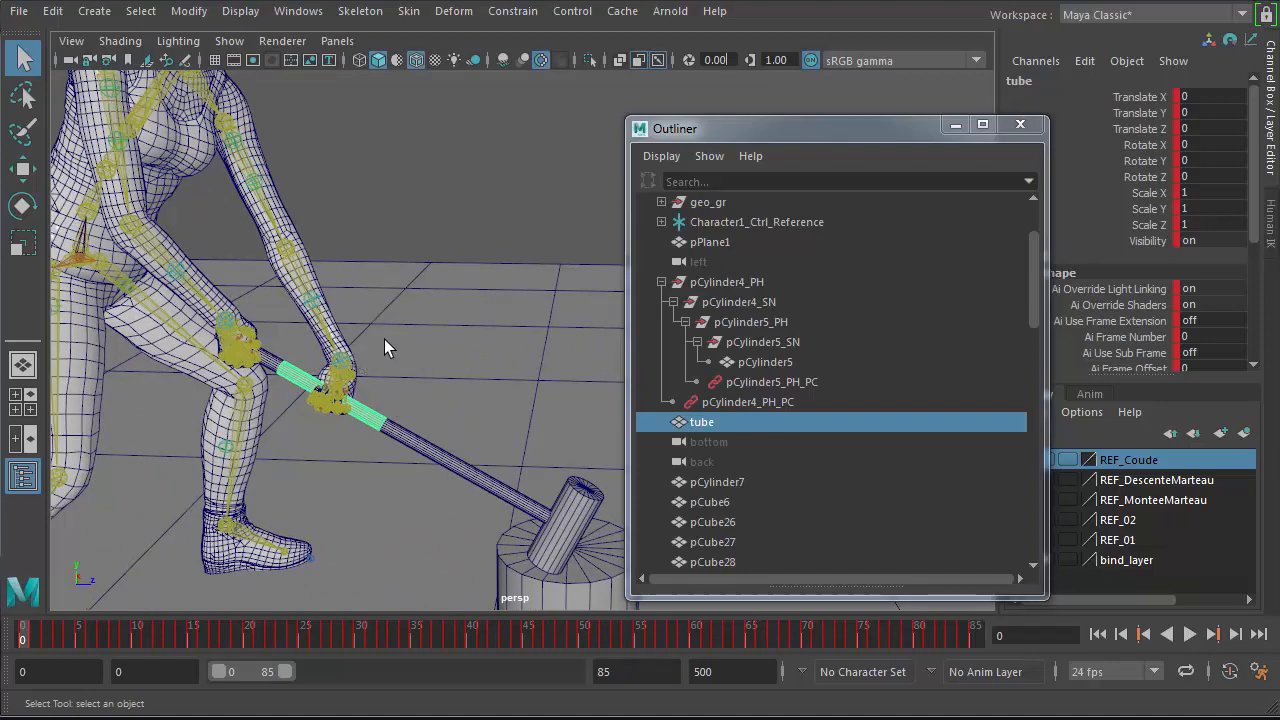
click(1271, 222)
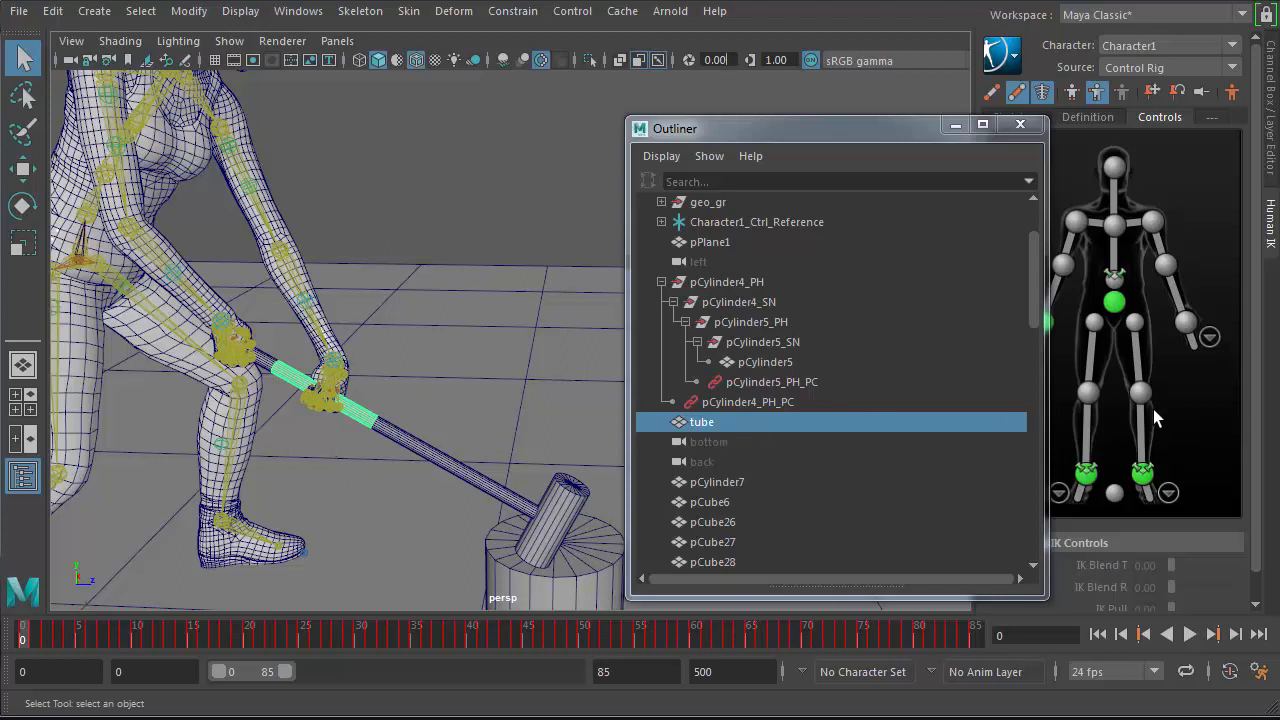
click(1186, 324)
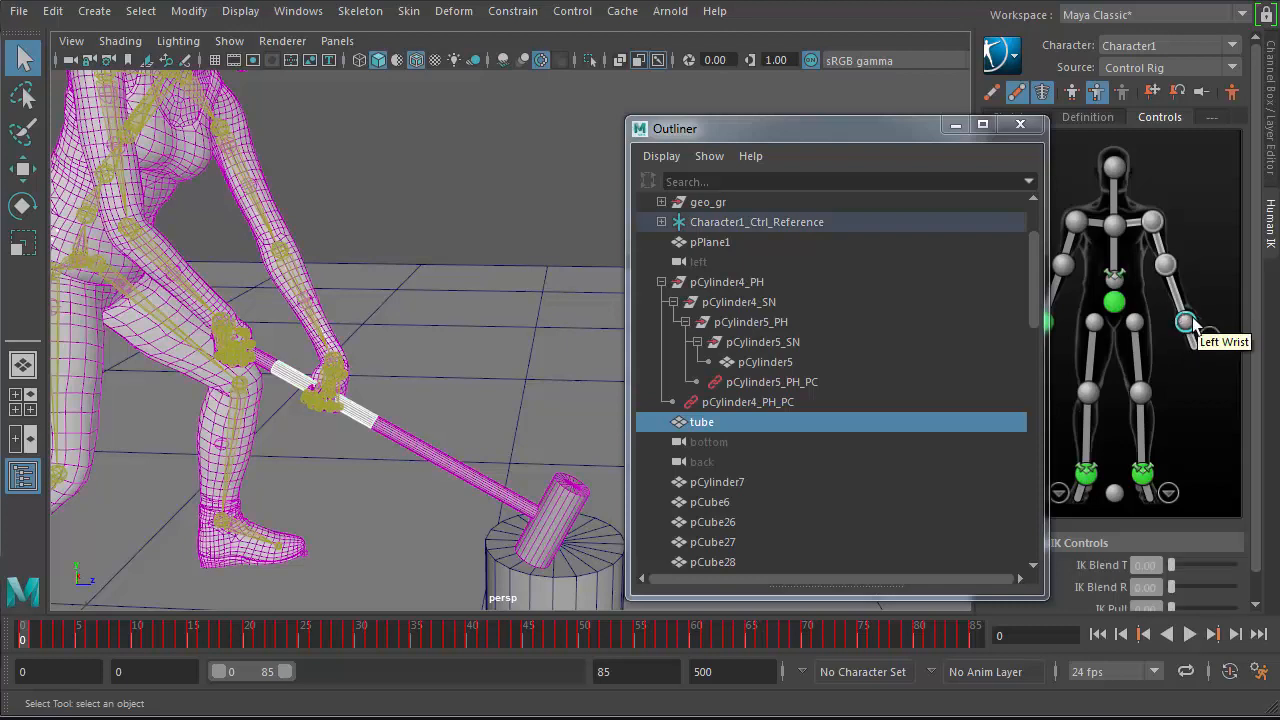
click(528, 12)
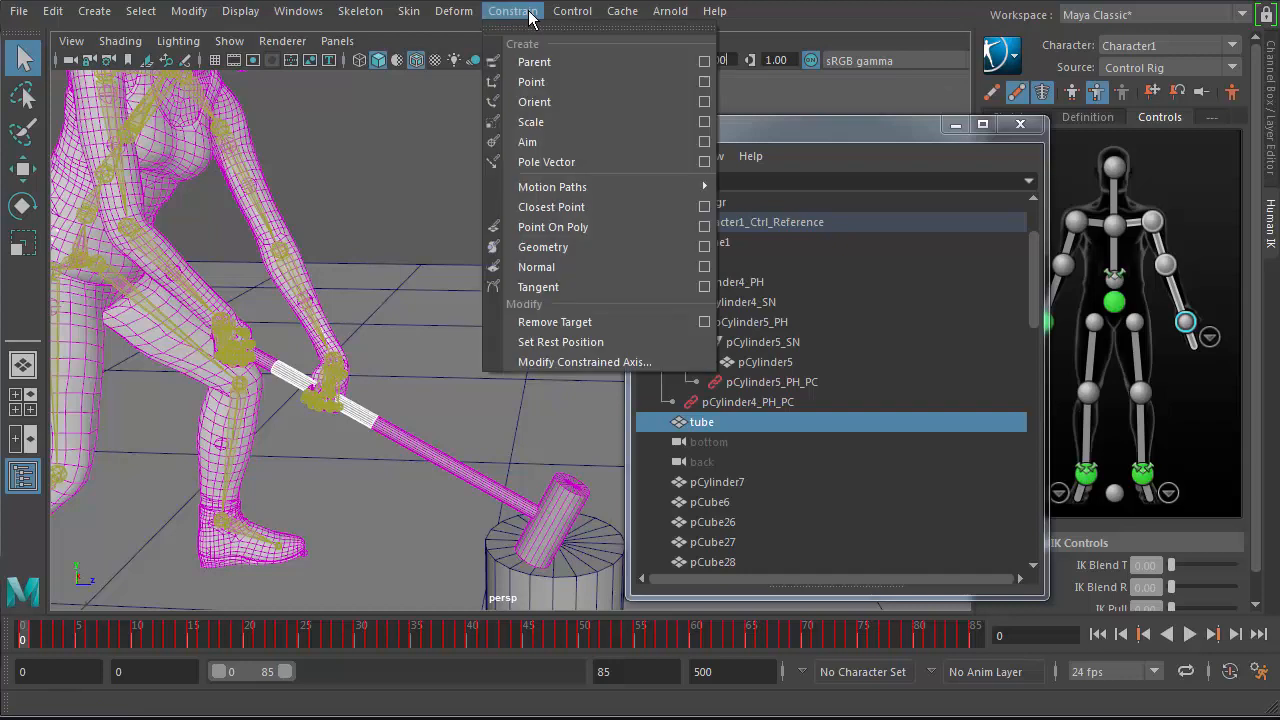
click(534, 63)
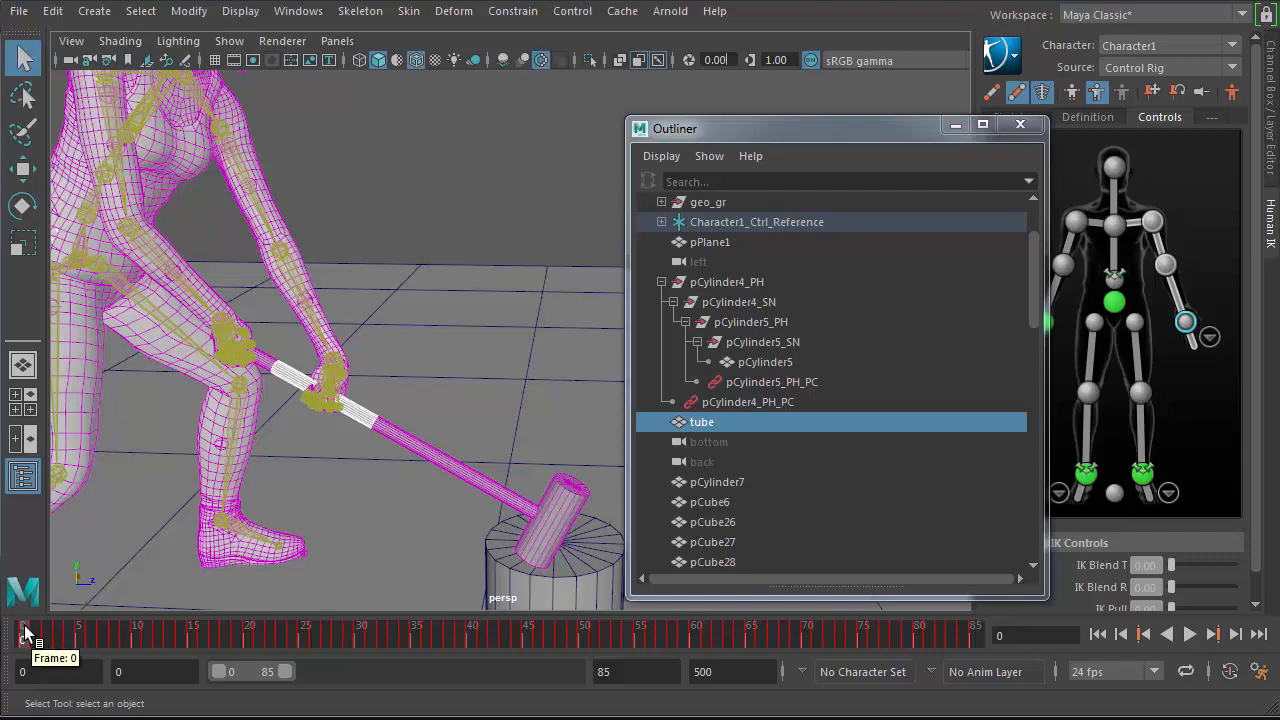
drag(29, 642, 483, 643)
drag(372, 622, 20, 640)
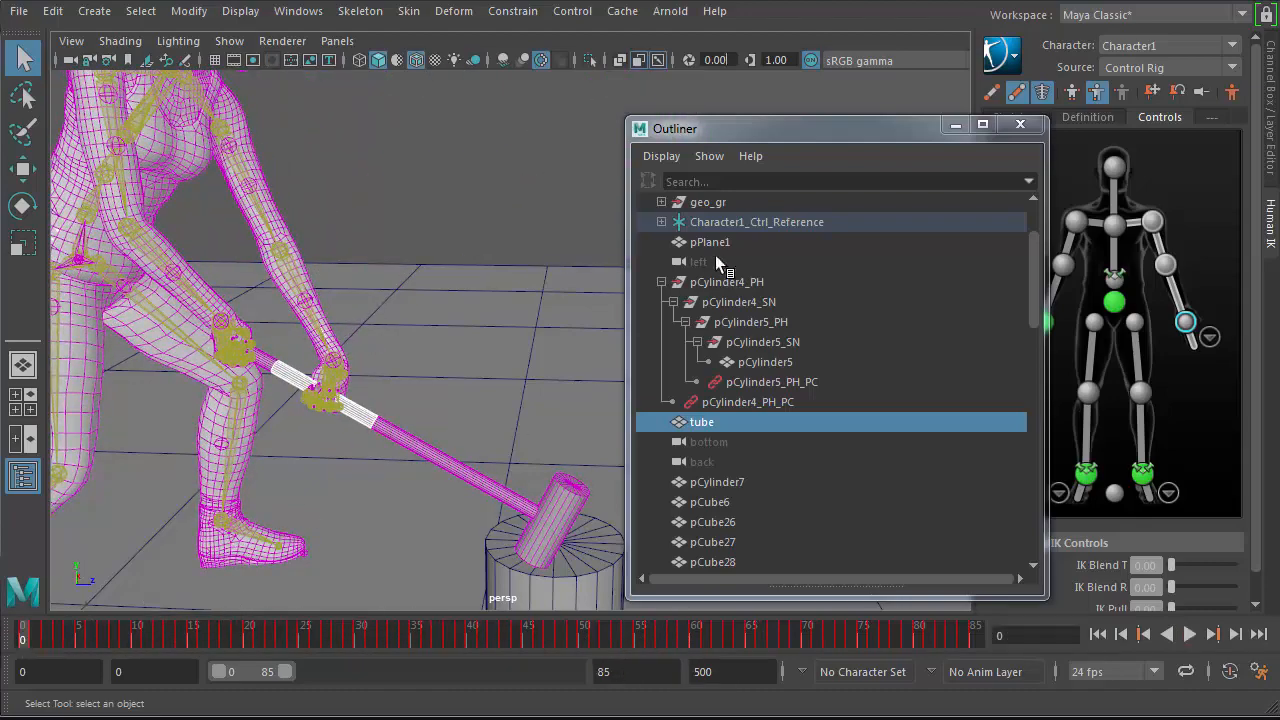
- Close the Outliner and set the Left Wrist effector's IK Blend T and IK Blend R to 1.00
click(1021, 125)
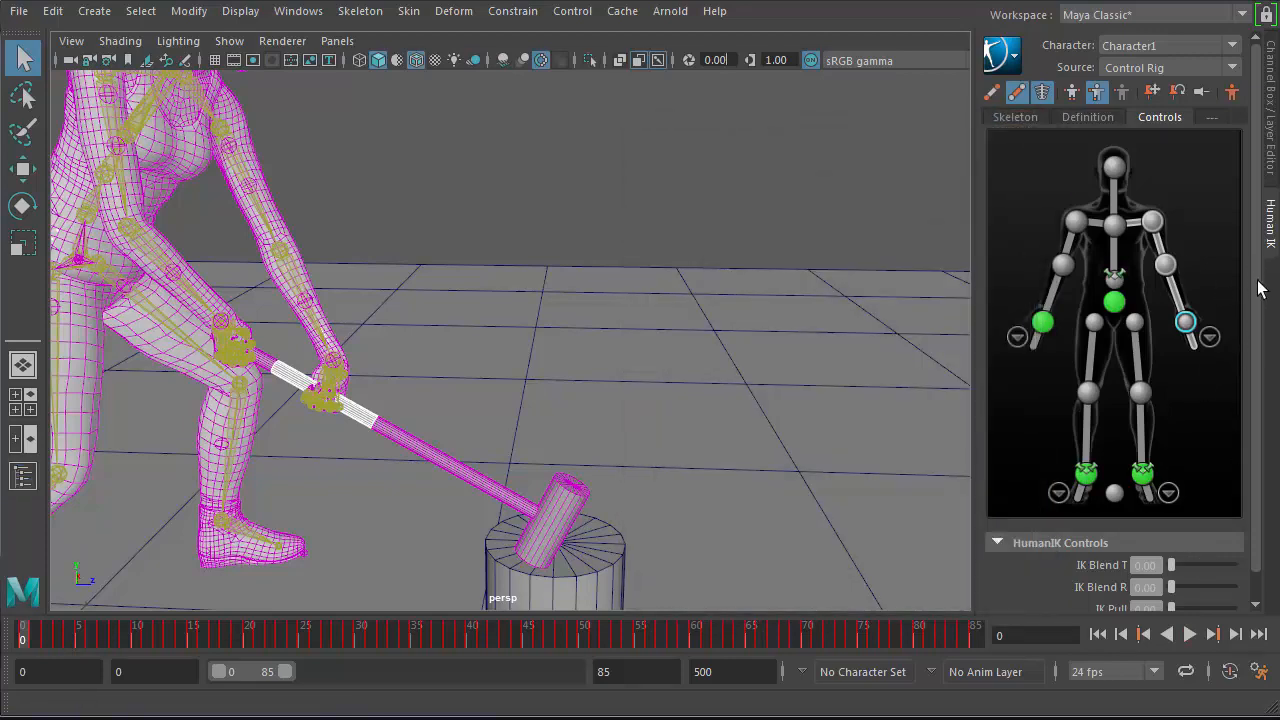
scroll(1259, 288, down, 1)
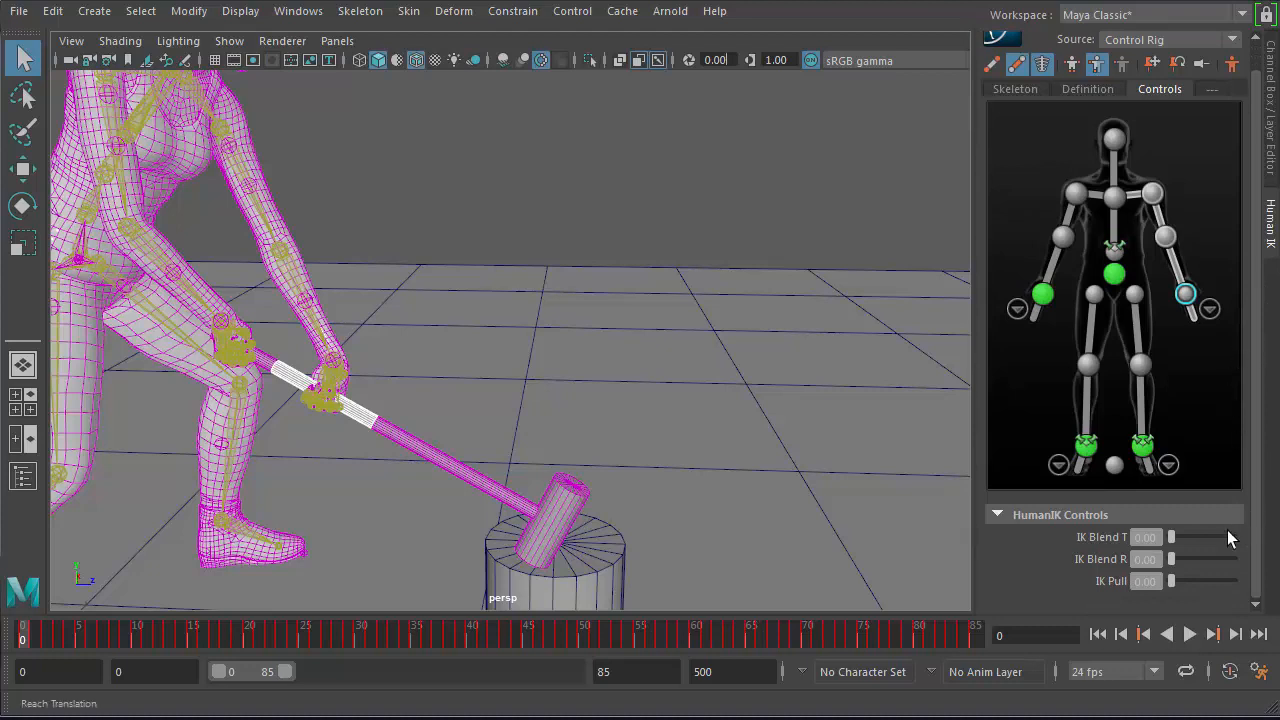
click(1186, 296)
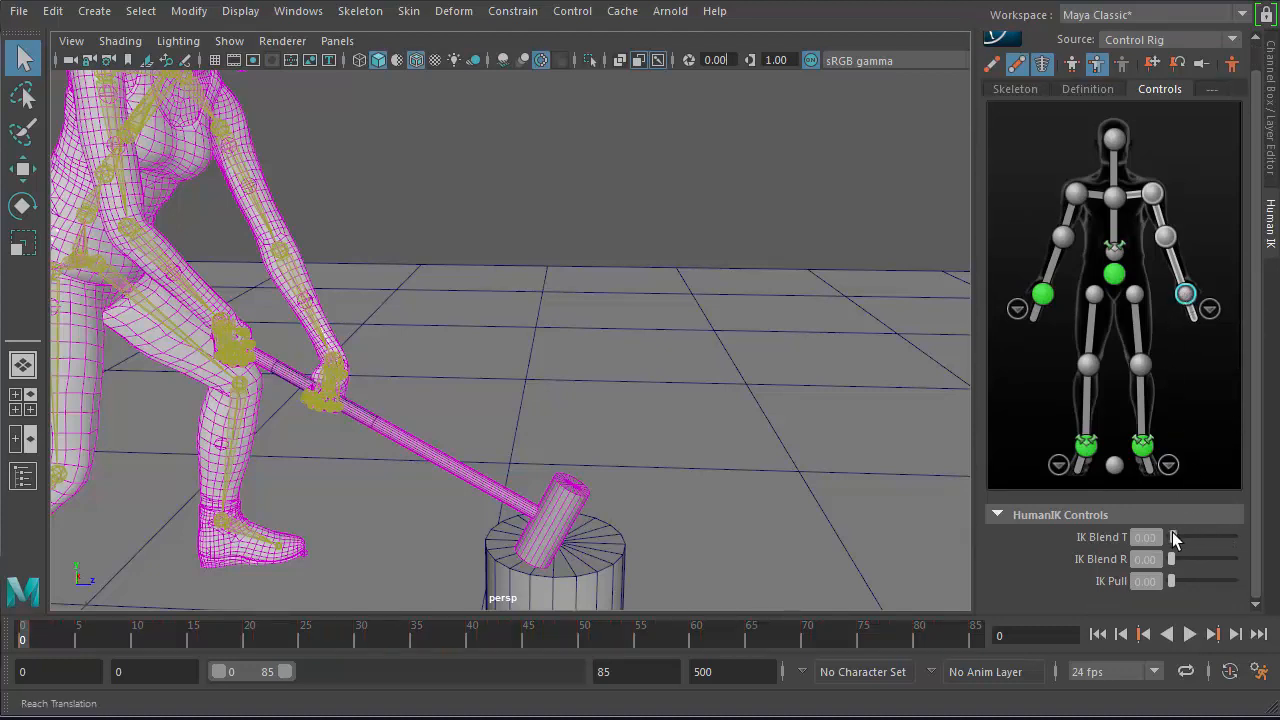
mouse_move(1173, 537)
mouse_down()
mouse_move(1209, 537)
mouse_move(1155, 534)
mouse_up()
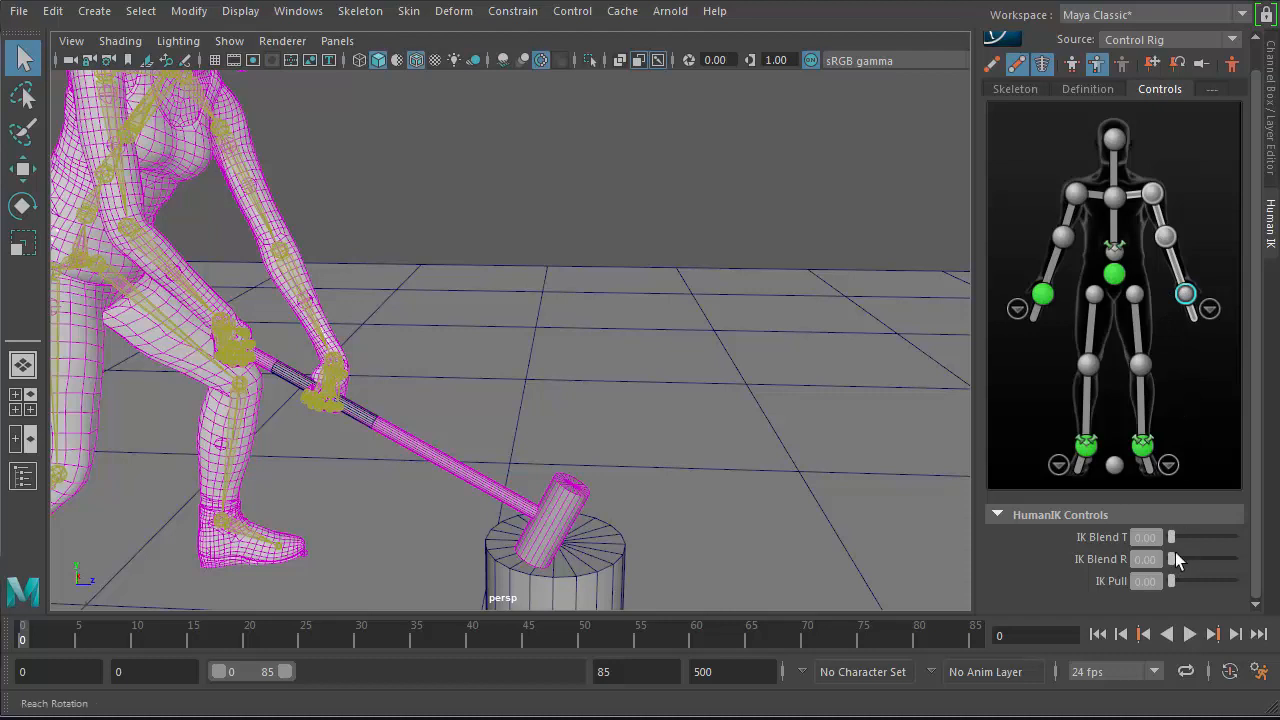
drag(1172, 537, 1258, 547)
drag(1172, 560, 1245, 560)
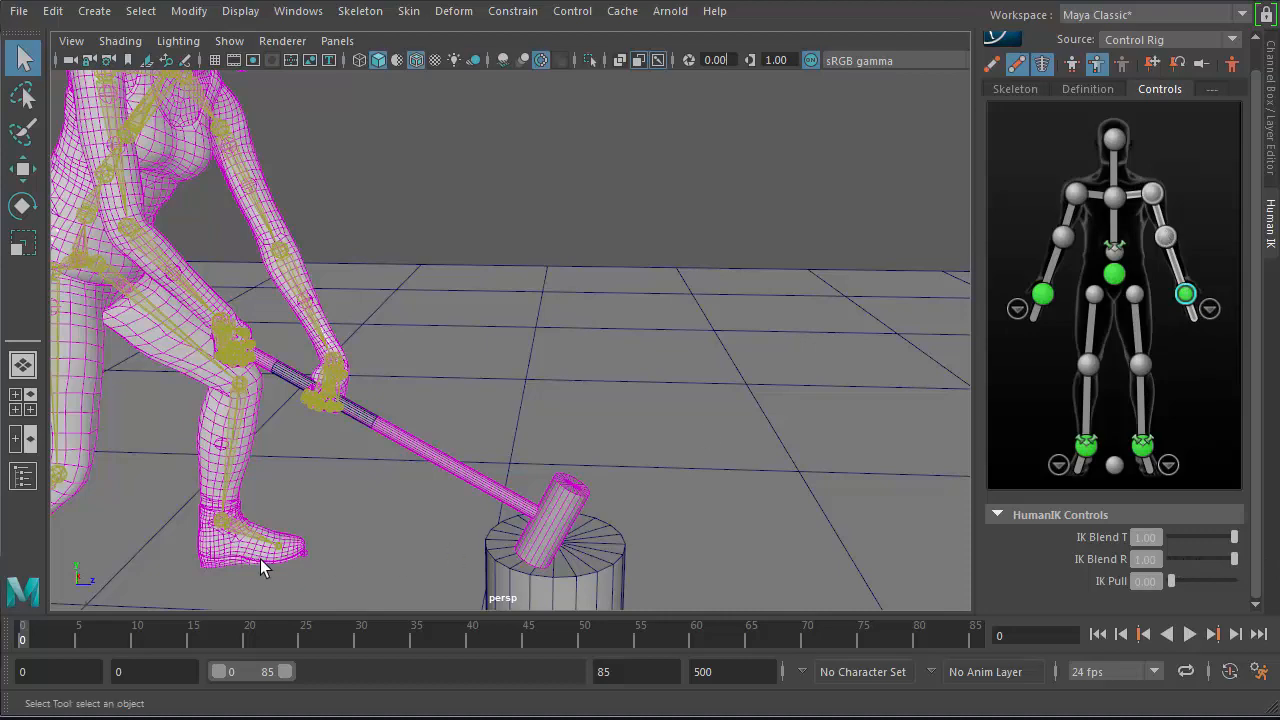
- Scrub and play the animation to check how the left hand follows the tube, and return to frame 0
drag(50, 640, 556, 612)
scroll(369, 424, down, 3)
scroll(369, 424, down, 2)
key(alt+v)
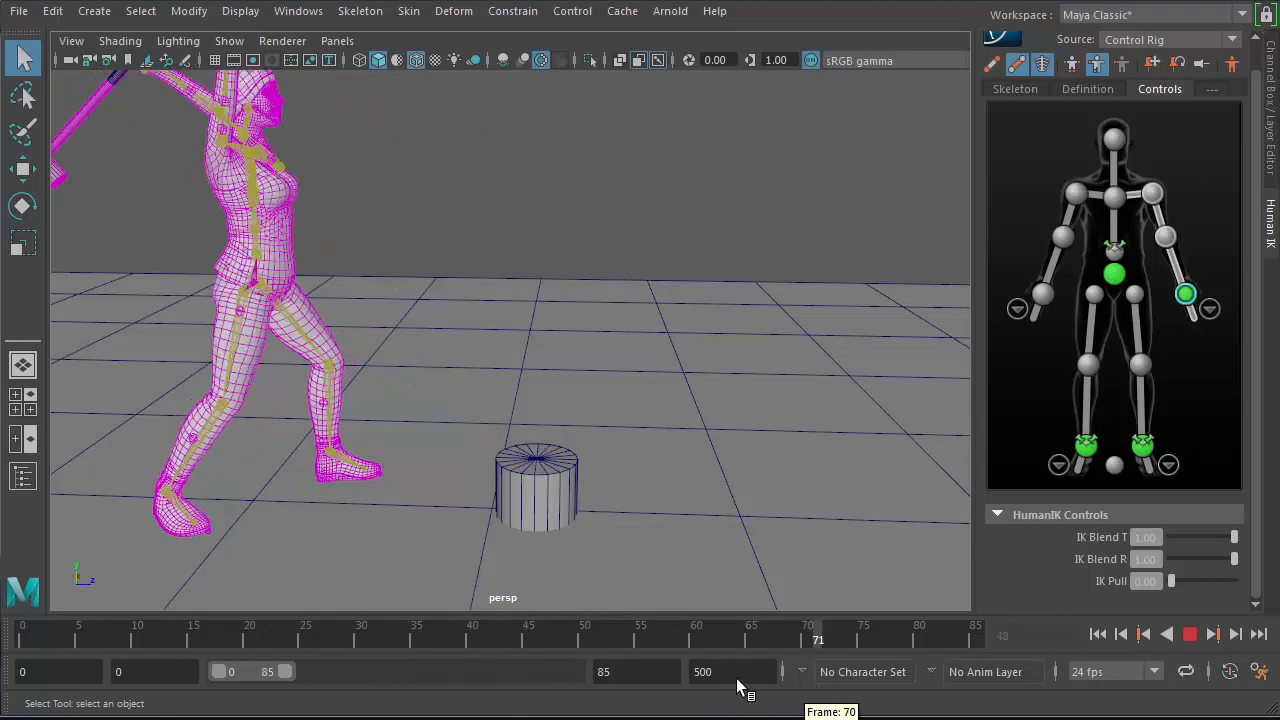
key(Escape)
alt+right_drag(434, 500, 796, 487)
alt+middle_drag(796, 487, 928, 503)
drag(216, 630, 22, 638)
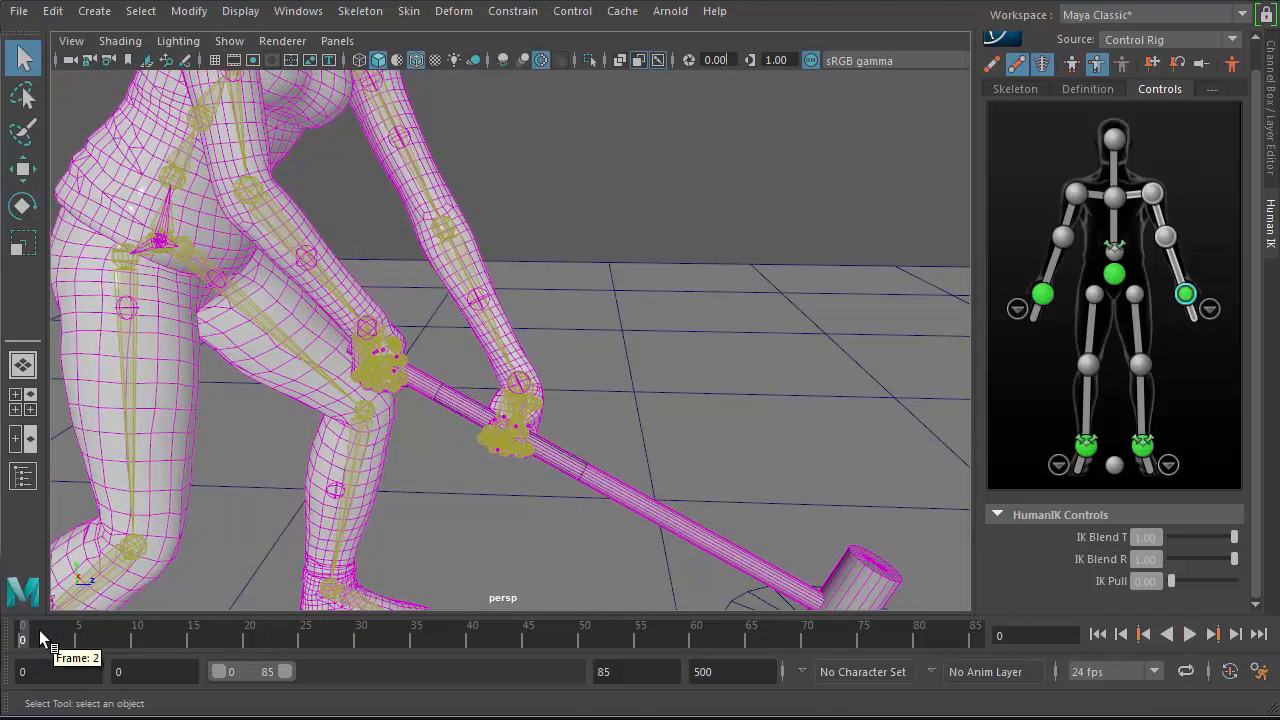
key(alt+v)
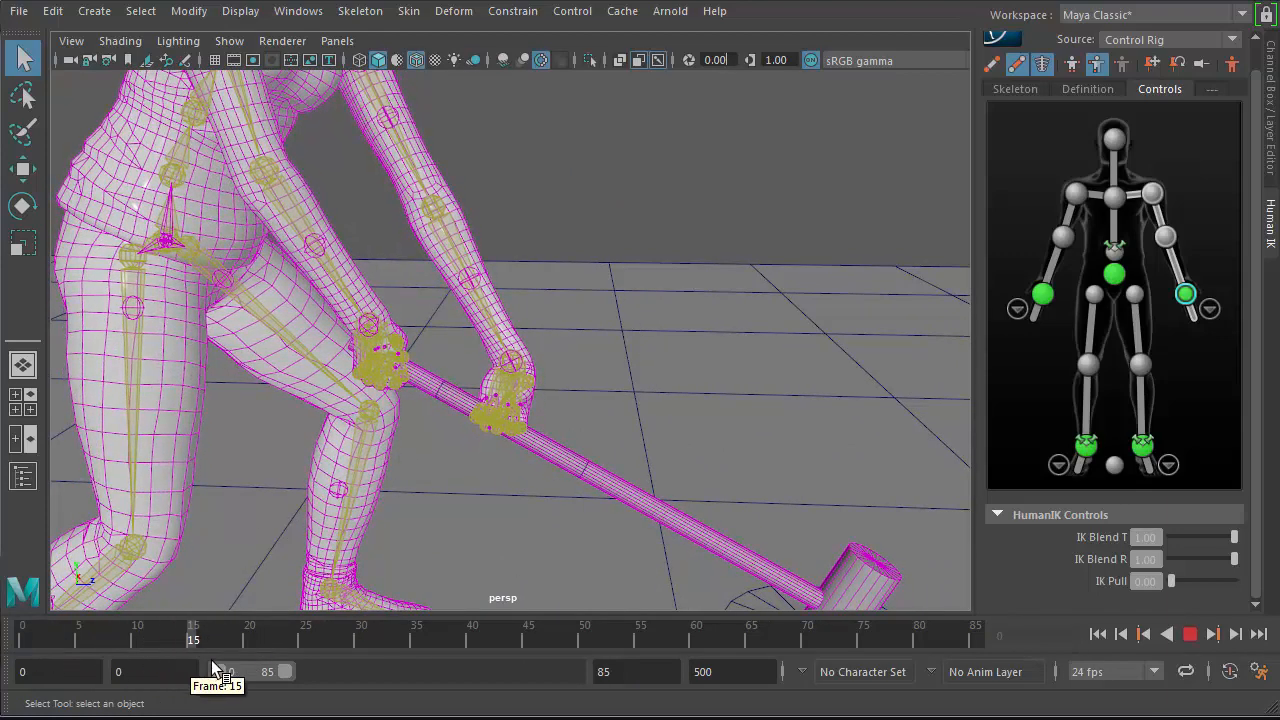
drag(606, 638, 8, 628)
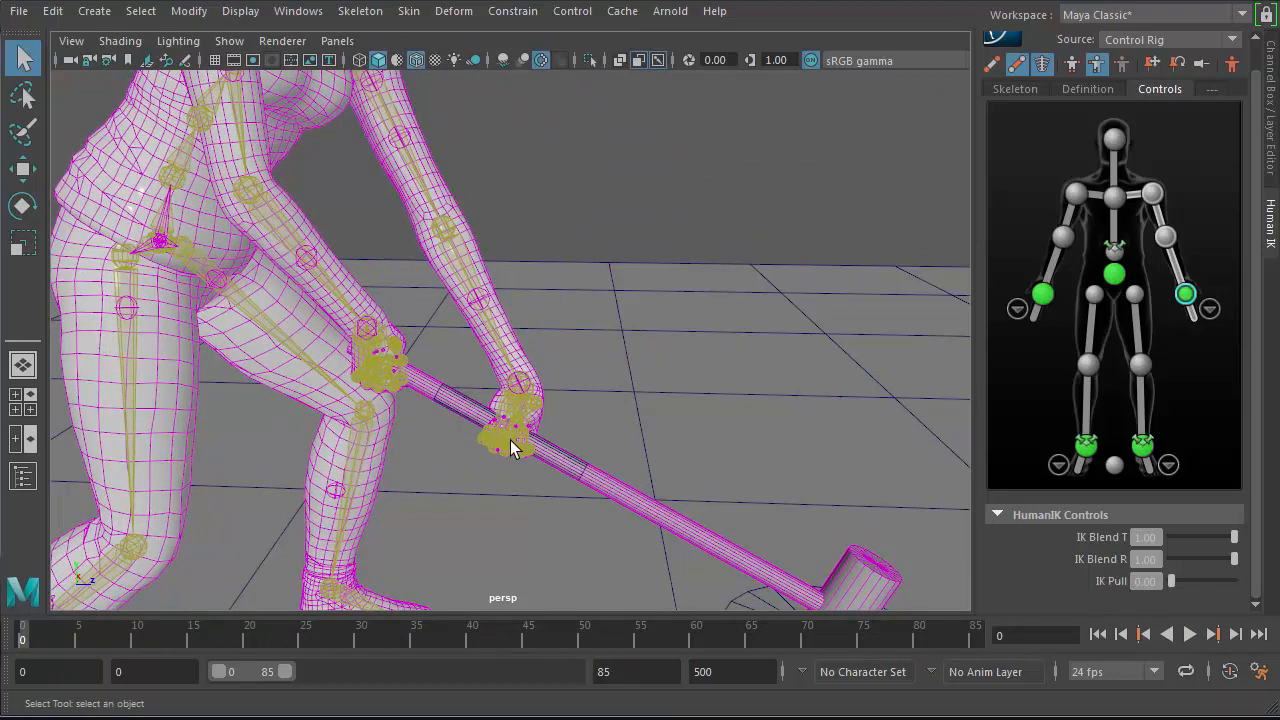
- Examine the character's arms and hands on the hammer handle from several angles at frame 0
alt+right_drag(605, 399, 314, 343)
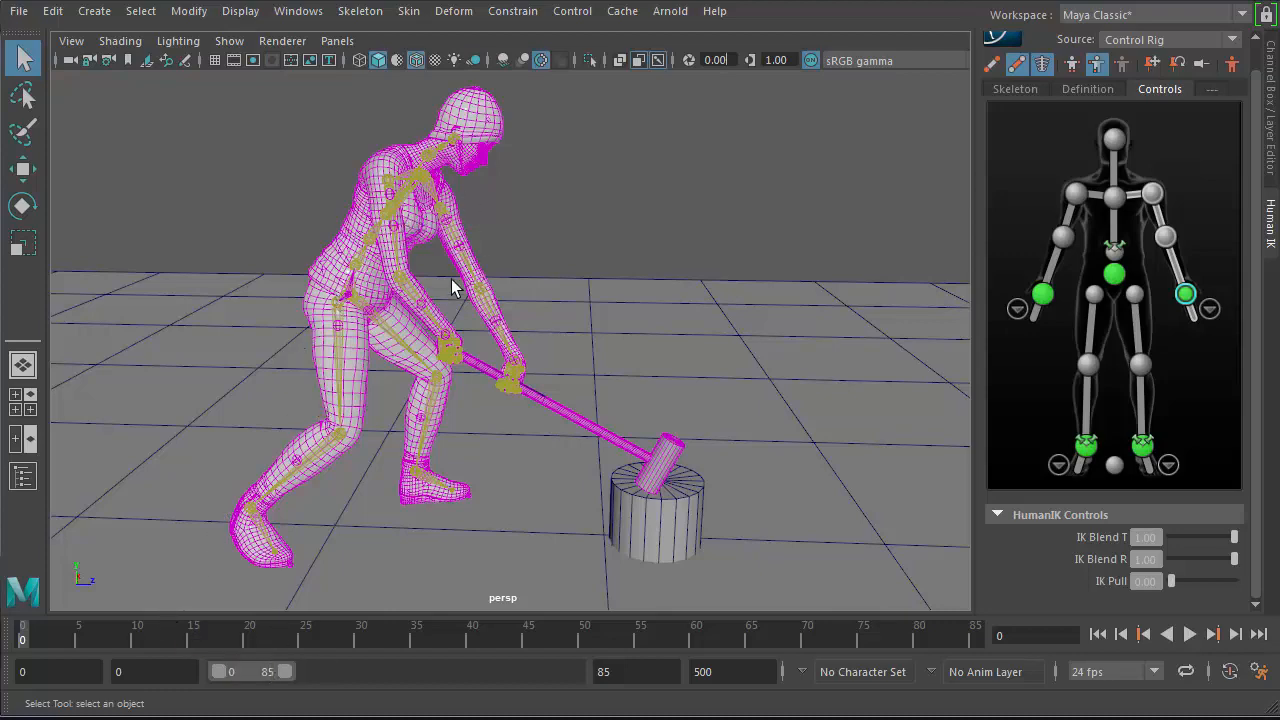
alt+drag(440, 285, 566, 357)
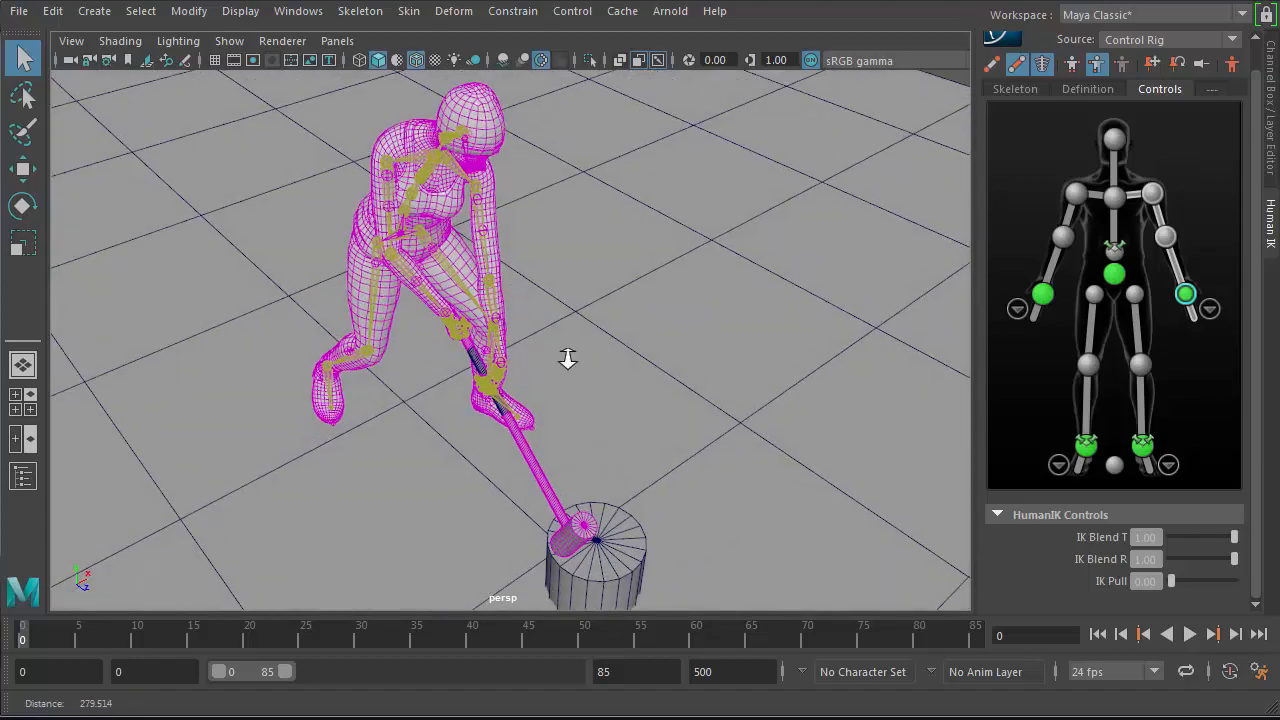
alt+right_drag(566, 357, 672, 335)
alt+drag(672, 335, 579, 354)
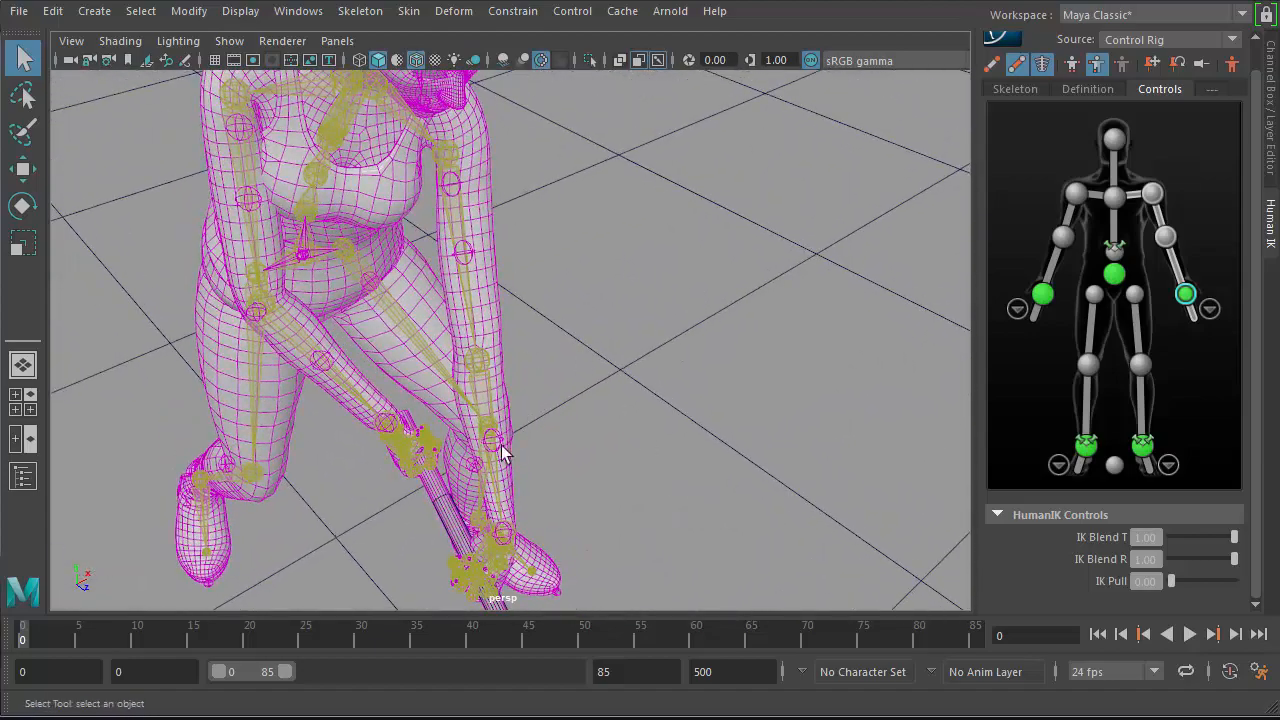
alt+drag(502, 453, 680, 423)
alt+right_drag(680, 423, 430, 424)
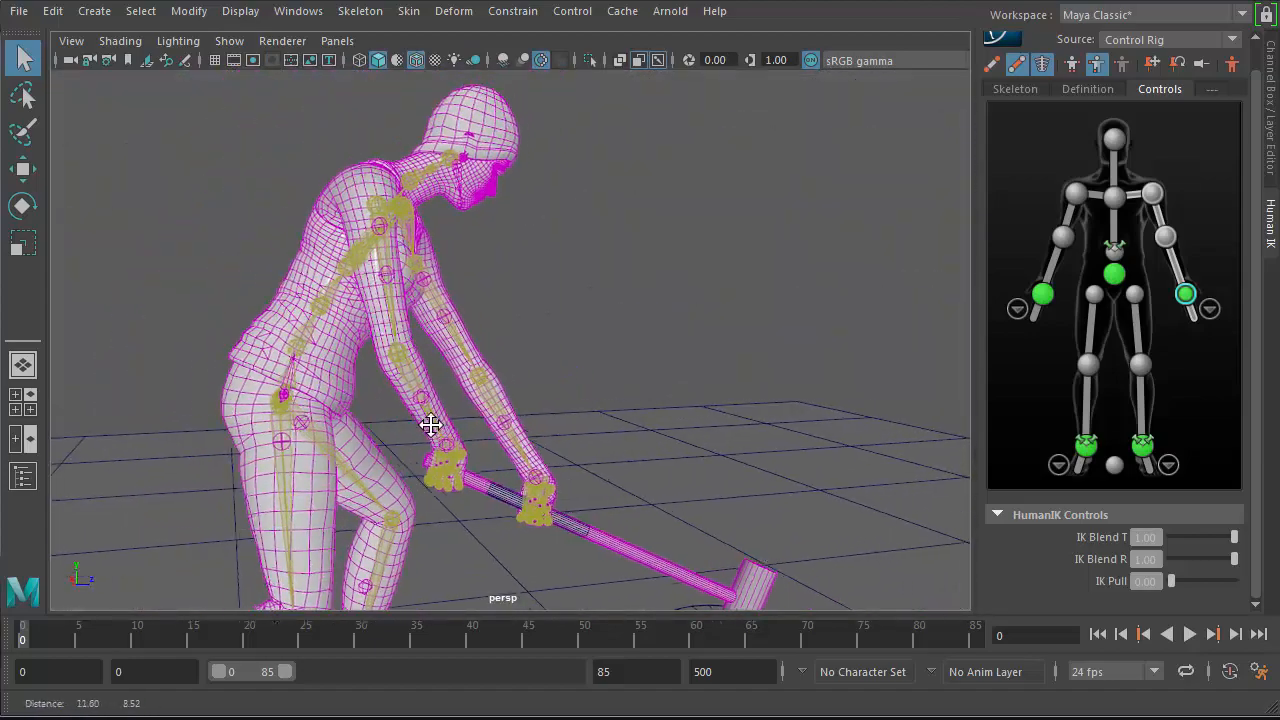
alt+middle_drag(430, 424, 395, 418)
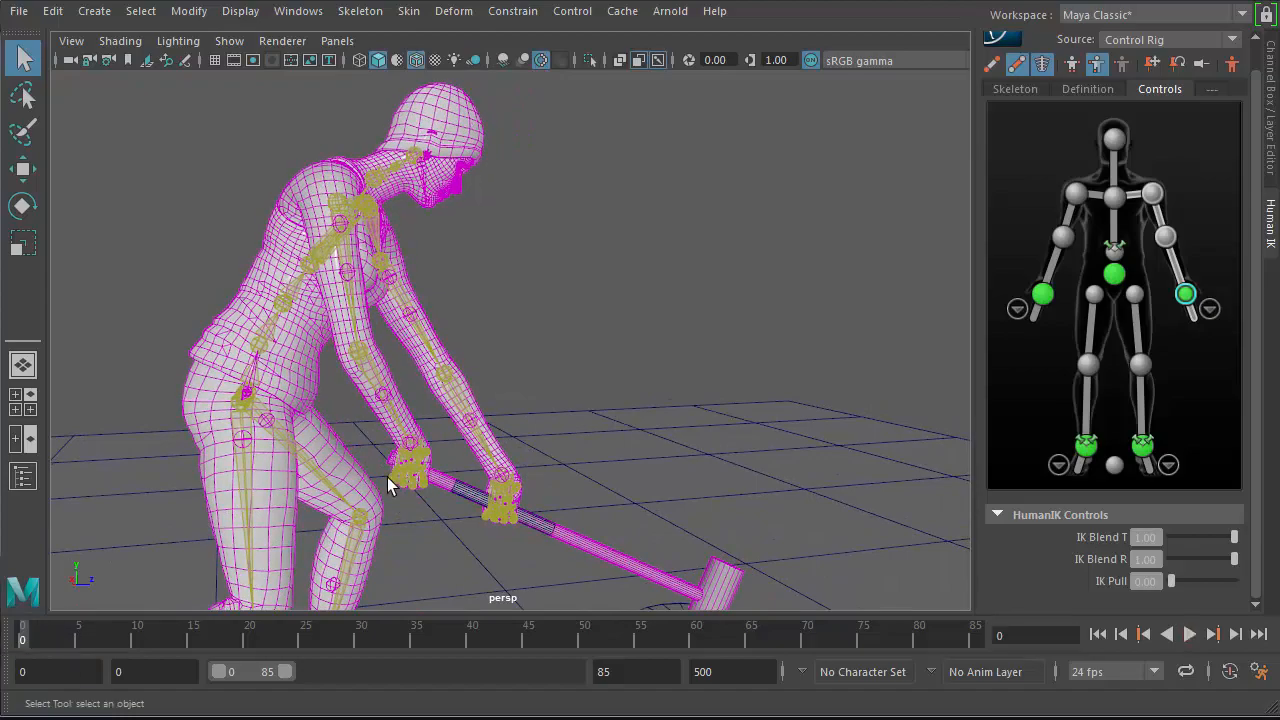
alt+drag(387, 477, 43, 446)
alt+right_drag(43, 446, 483, 377)
alt+drag(410, 424, 300, 489)
alt+right_drag(300, 467, 106, 463)
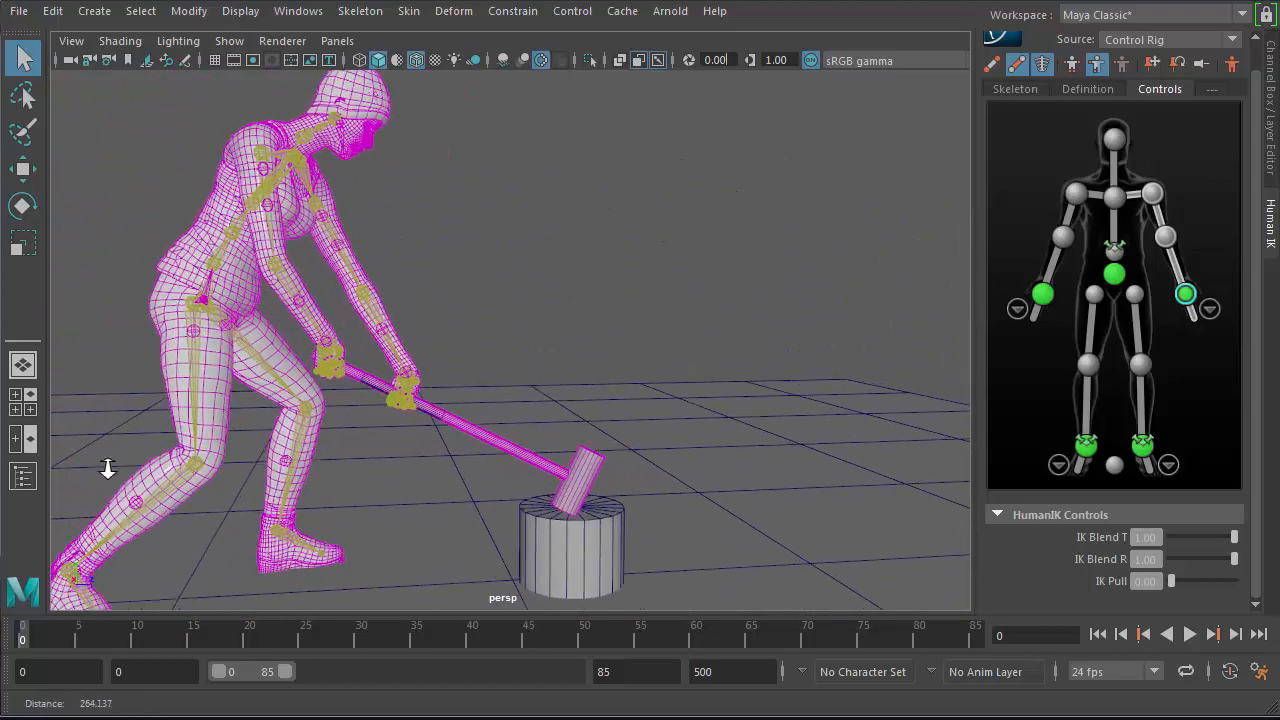
- Play the animation, stop at frame 12, and examine the hands on the tube and the arm pose up close
key(alt+v)
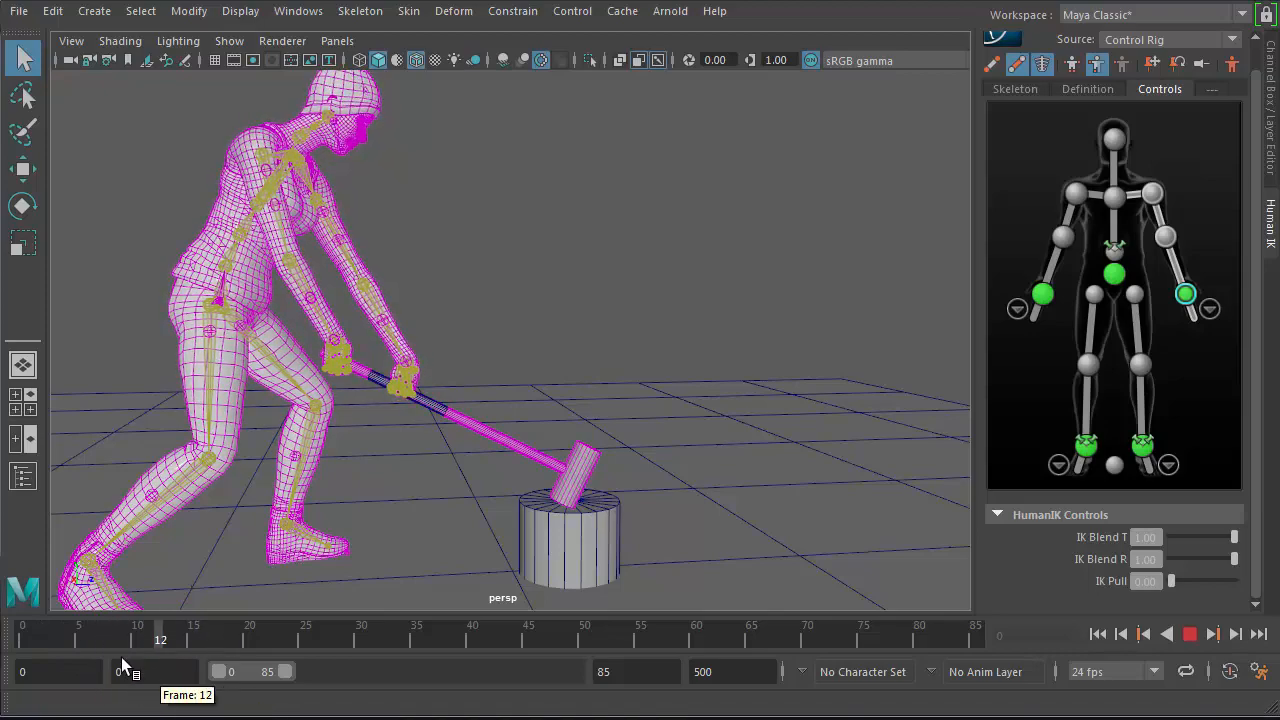
click(160, 632)
alt+drag(350, 445, 380, 477)
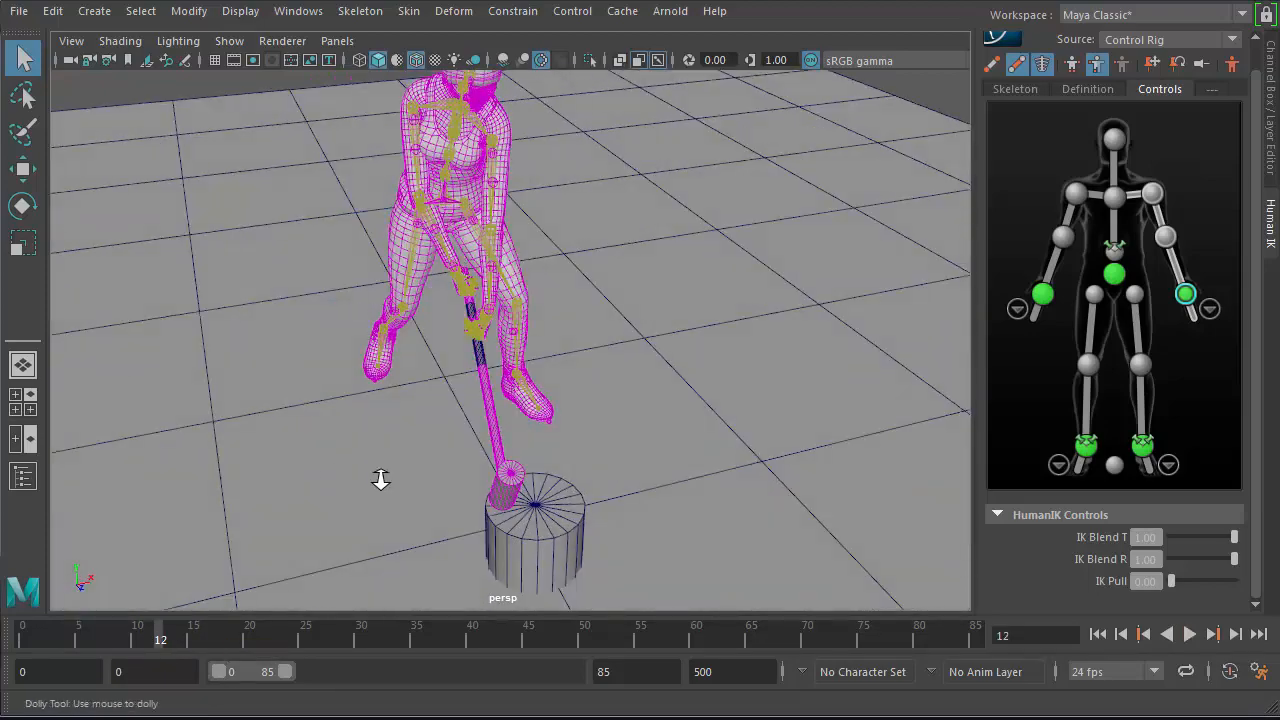
scroll(434, 289, up, 5)
alt+drag(392, 287, 379, 367)
alt+right_drag(374, 446, 305, 436)
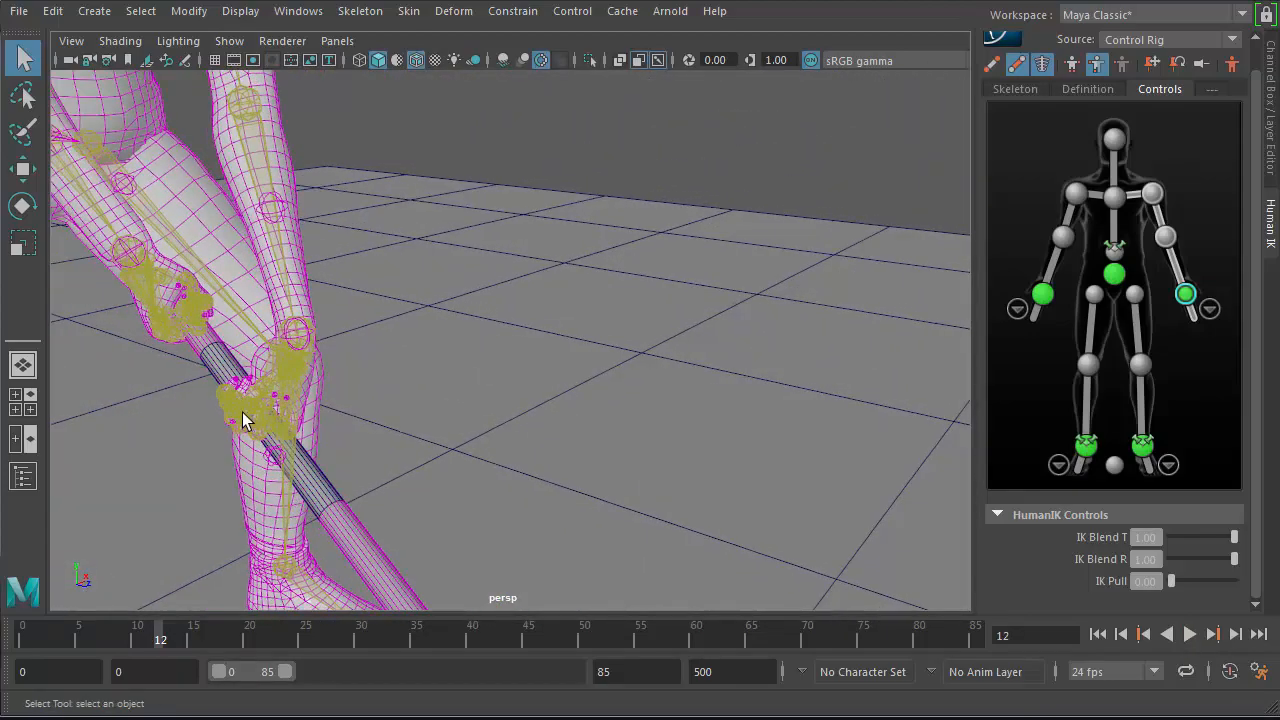
alt+middle_drag(246, 420, 650, 497)
alt+right_drag(497, 443, 380, 434)
alt+drag(380, 434, 386, 497)
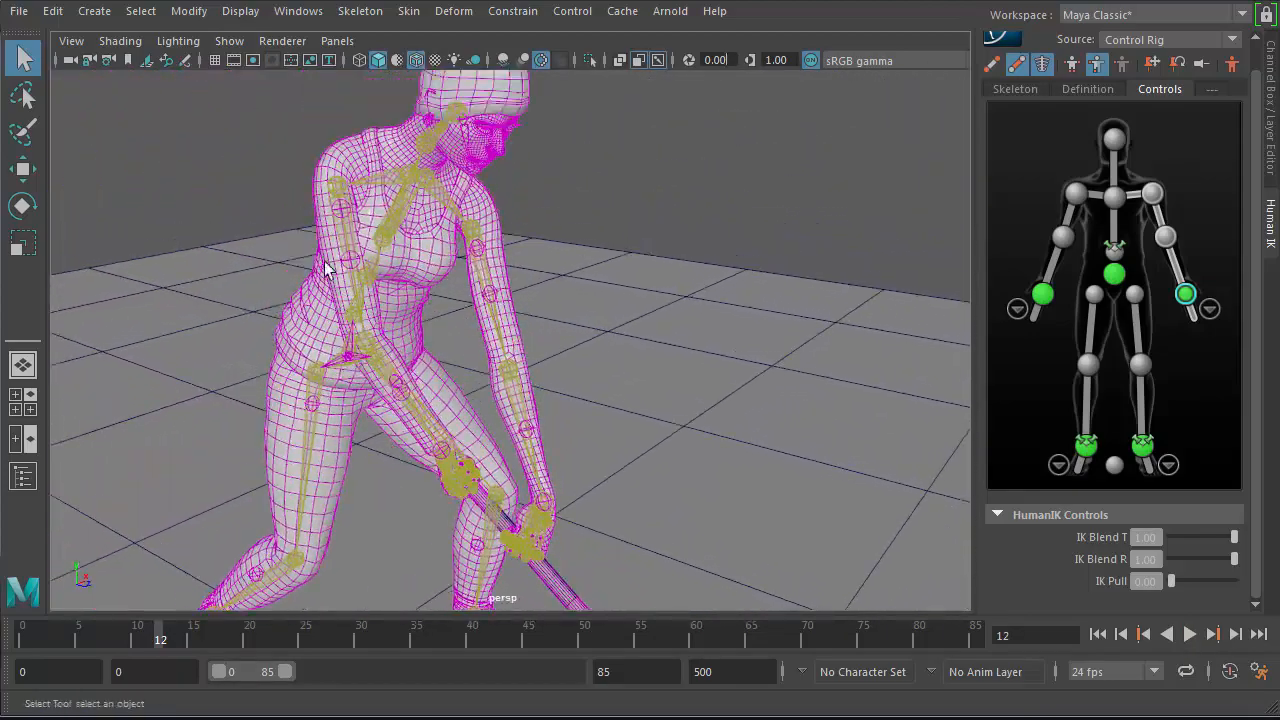
- Return to frame 0 and replay the opening frames up to frame 17 to examine the arms and hands
drag(153, 637, 20, 635)
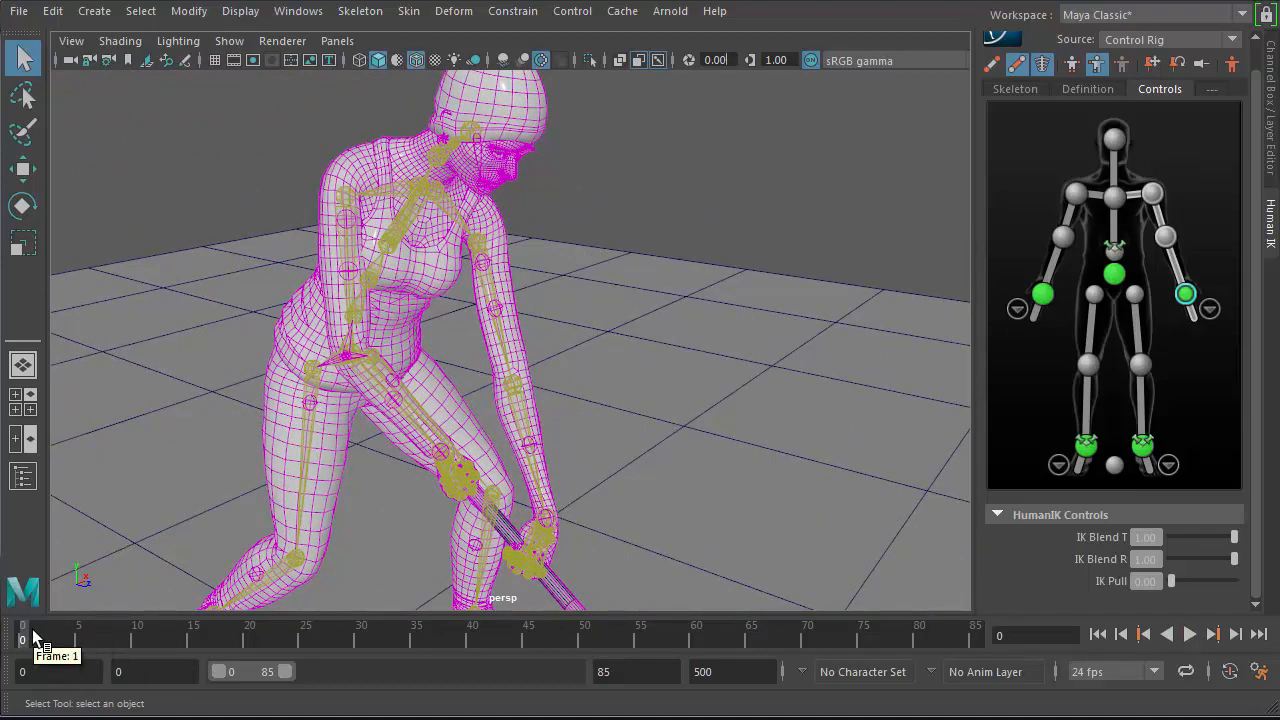
key(alt+v)
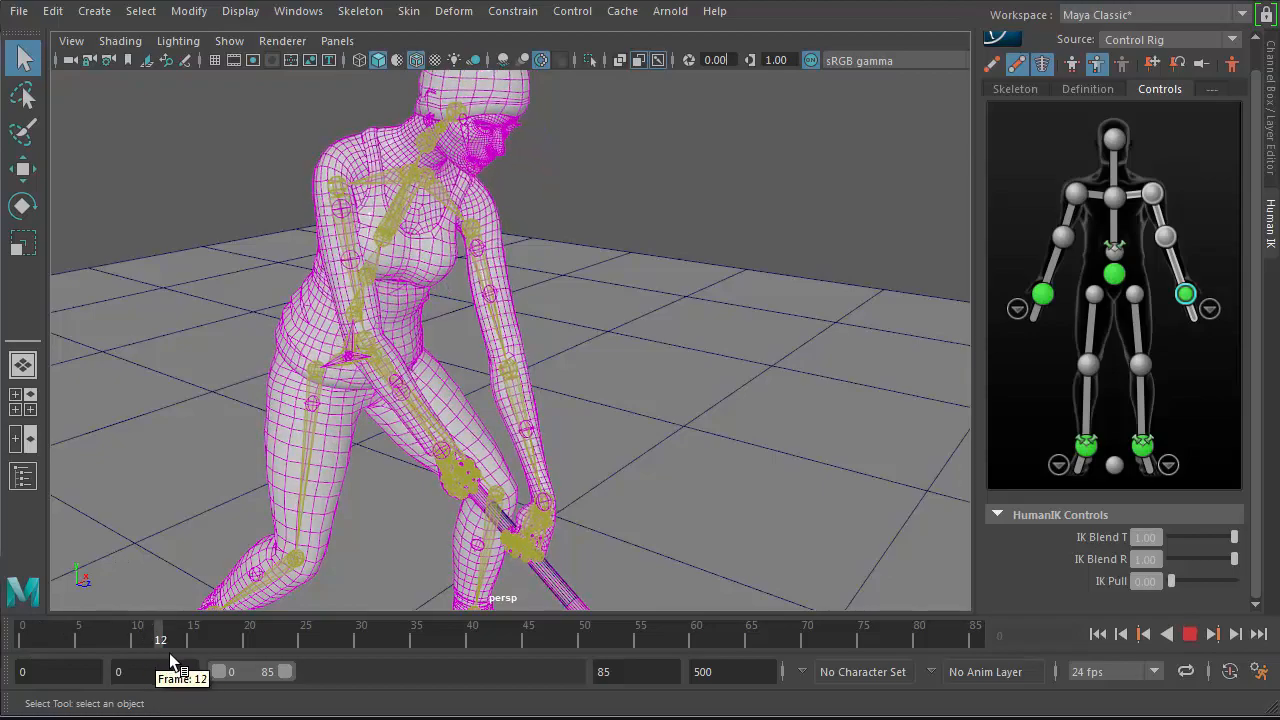
key(alt+v)
scroll(632, 494, up, 8)
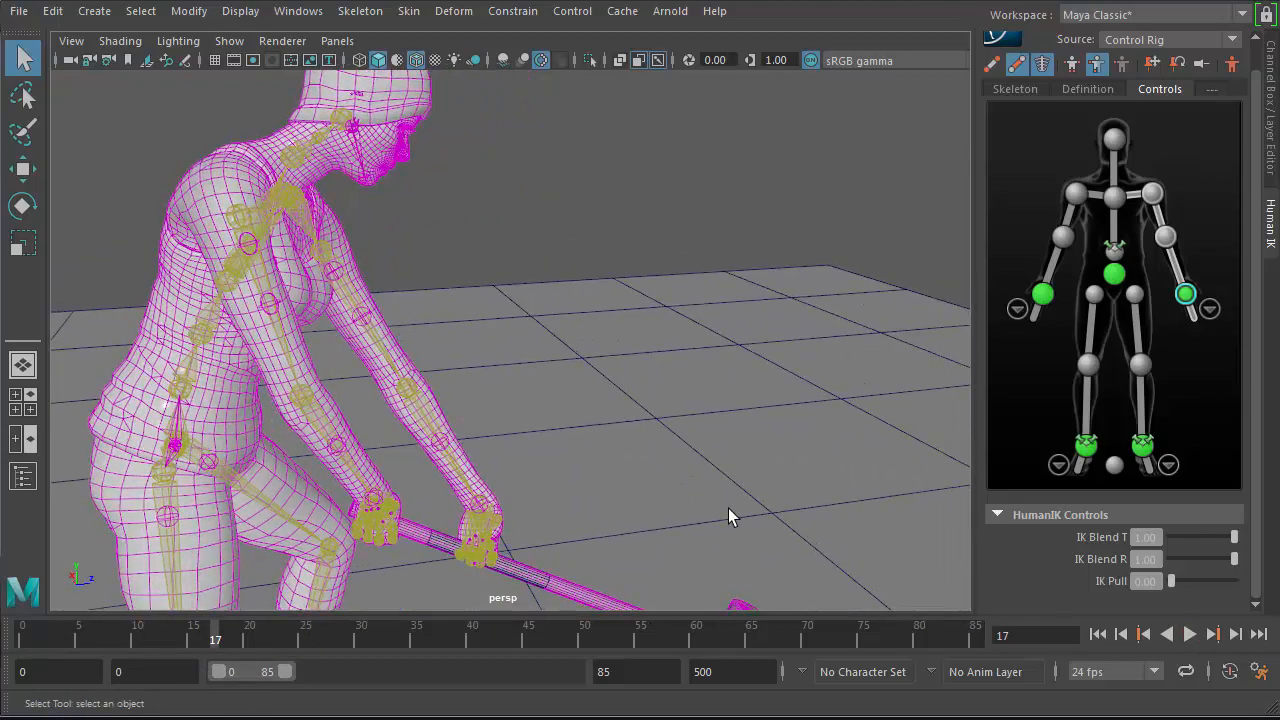
- Try raising the left wrist's IK Pull slightly at frame 9, return it to 0.00, and examine the arms
alt+middle_drag(600, 344, 591, 489)
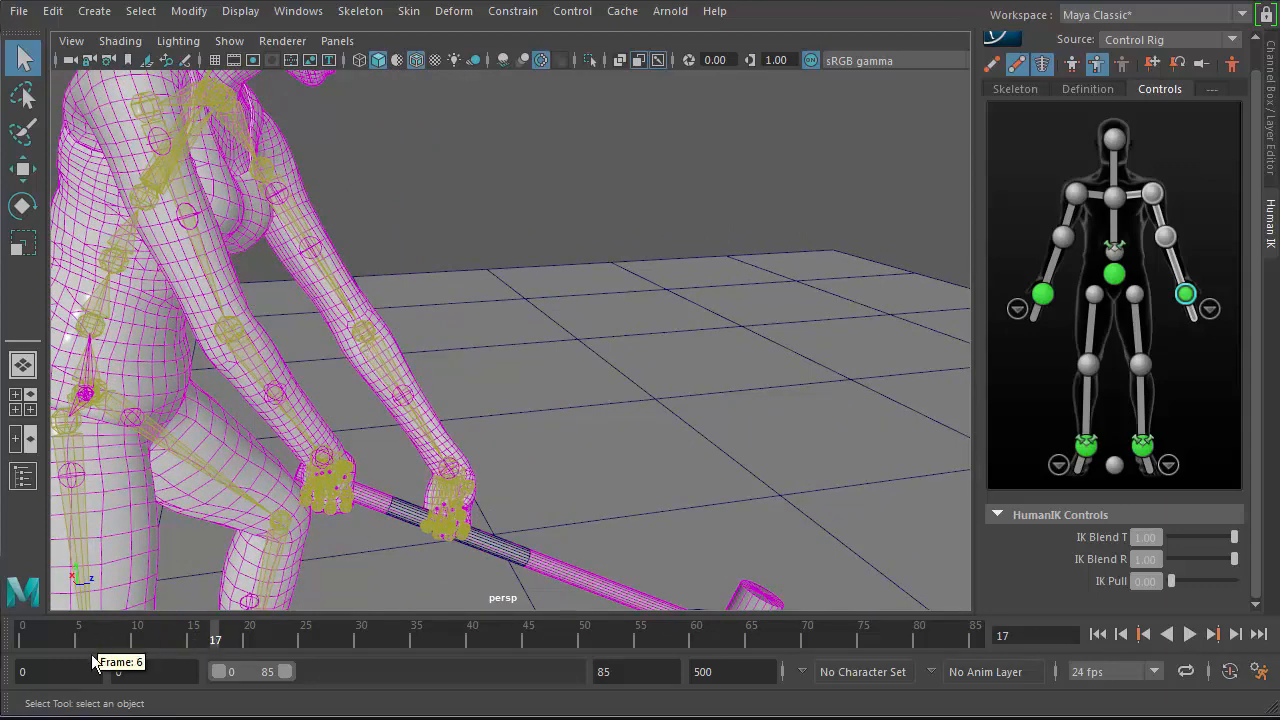
drag(214, 642, 125, 631)
alt+right_drag(683, 472, 503, 468)
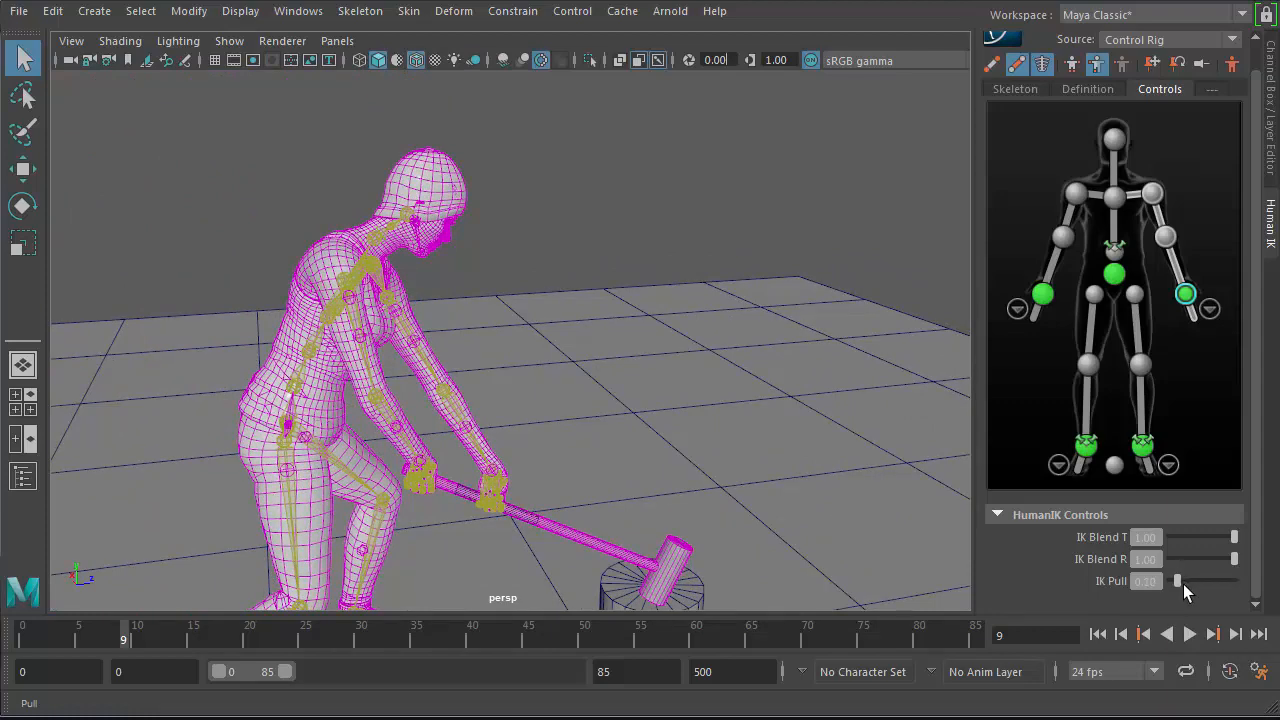
drag(1184, 584, 1127, 610)
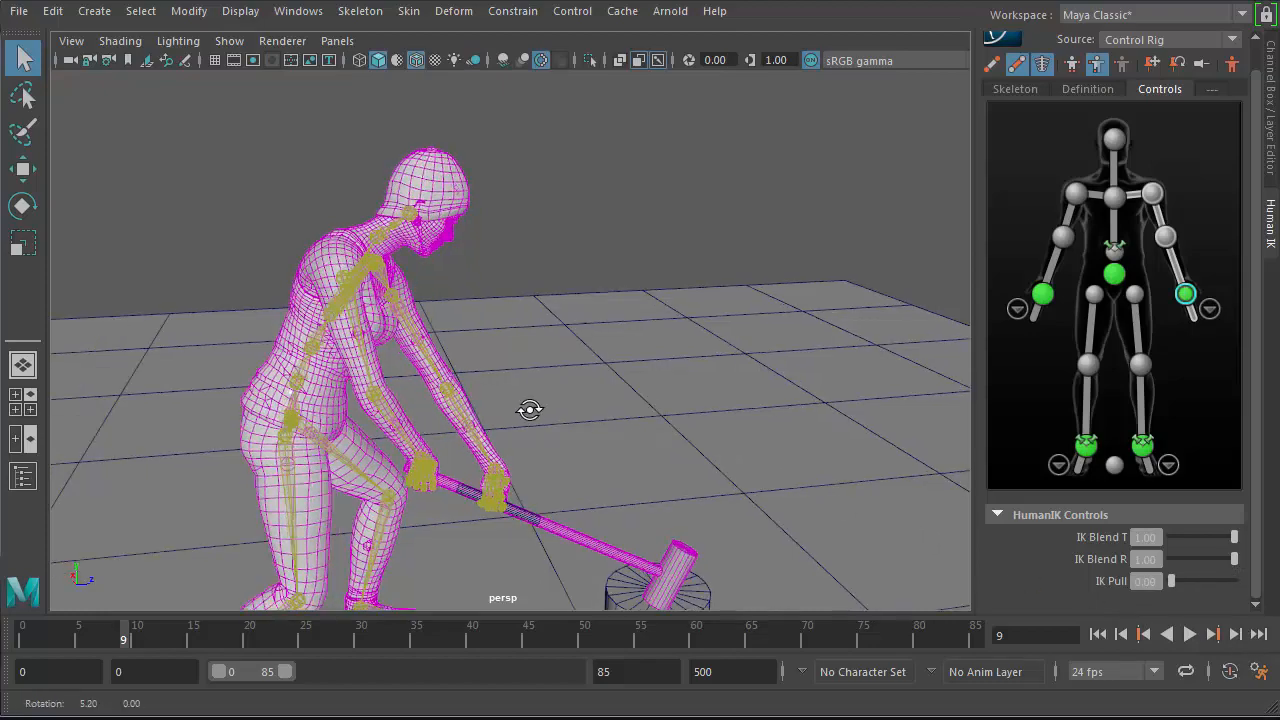
scroll(518, 406, up, 5)
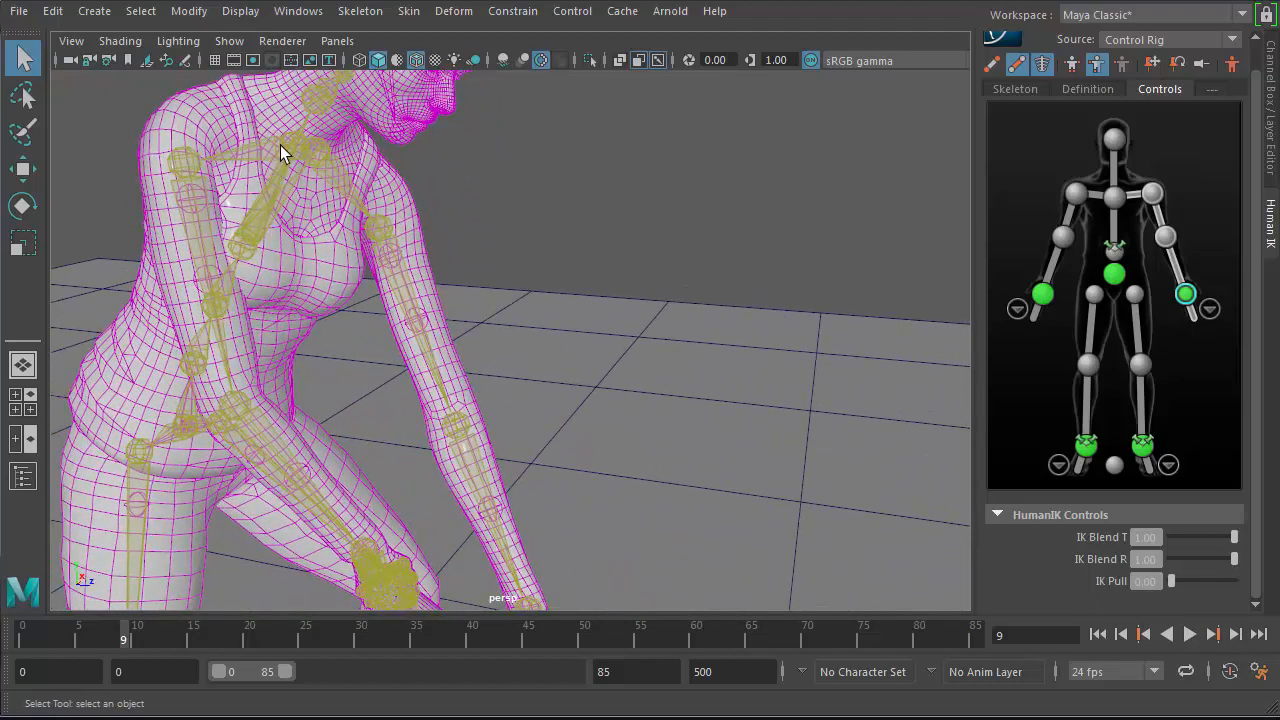
scroll(475, 255, down, 4)
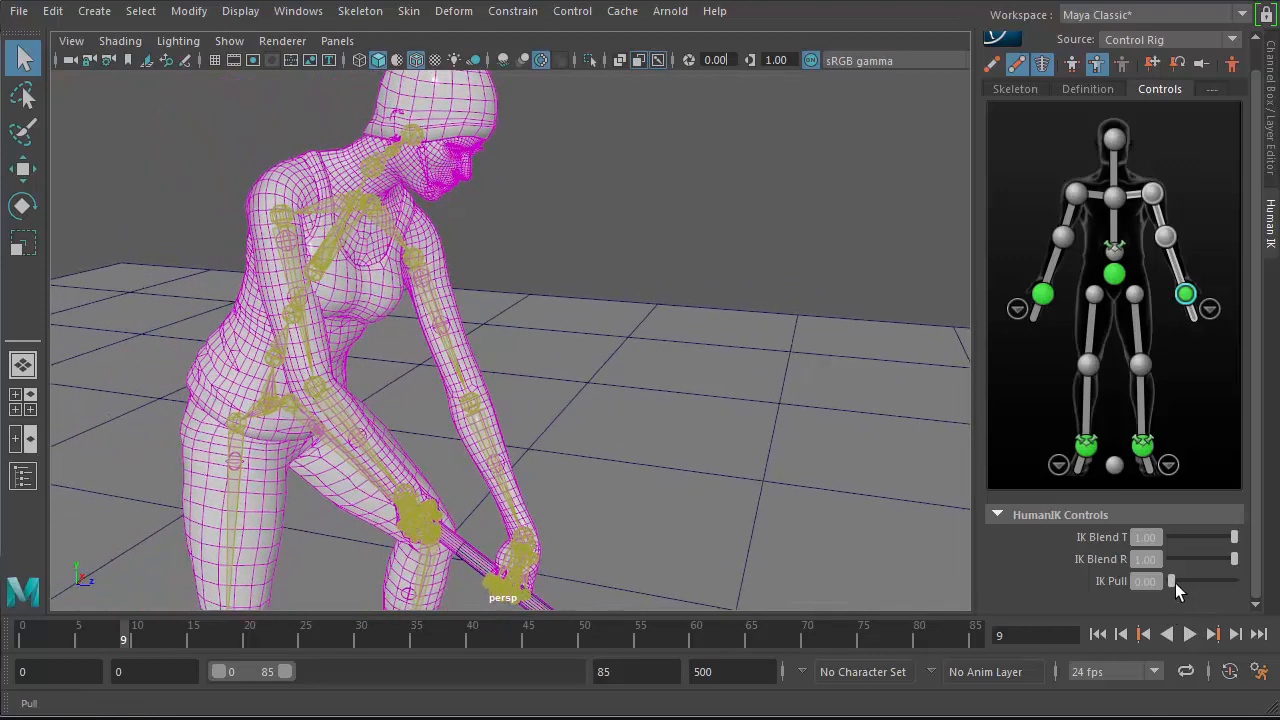
- Try an IK Pull of 1.00 on the left wrist, checking the pose up to frame 45, and reset it to 0.00
drag(1172, 580, 1236, 580)
scroll(849, 374, up, 5)
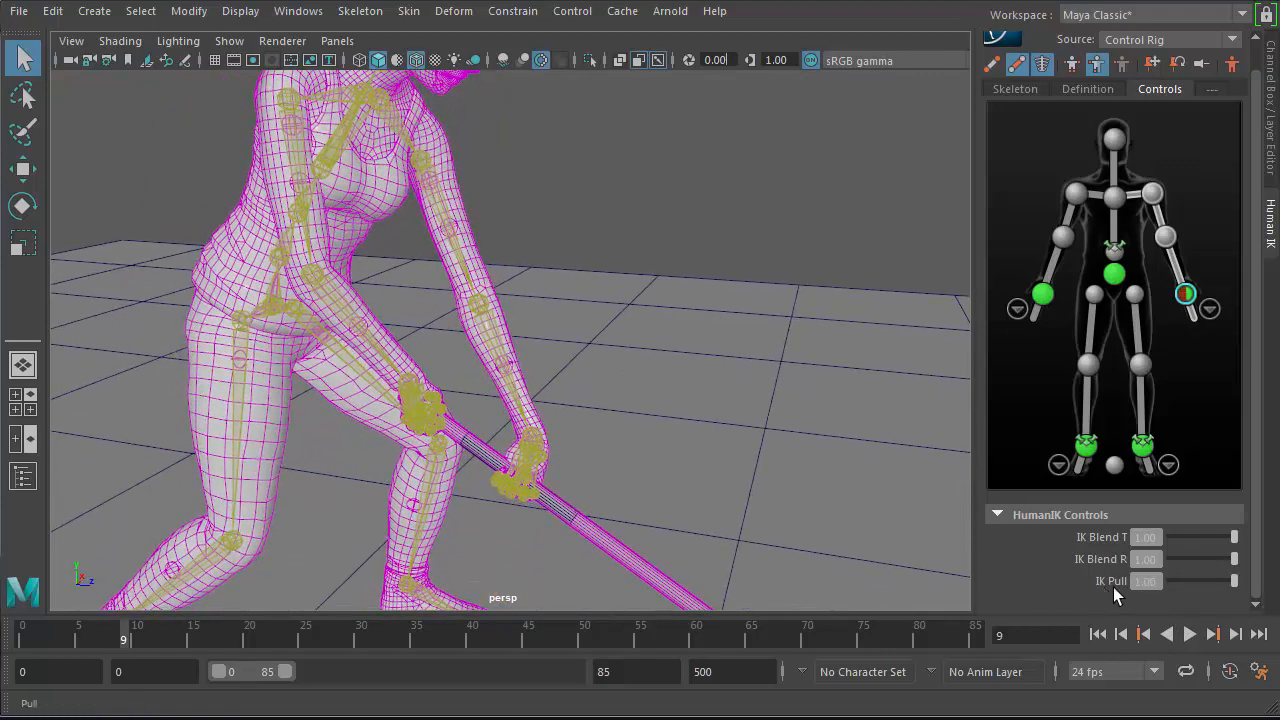
scroll(549, 320, down, 3)
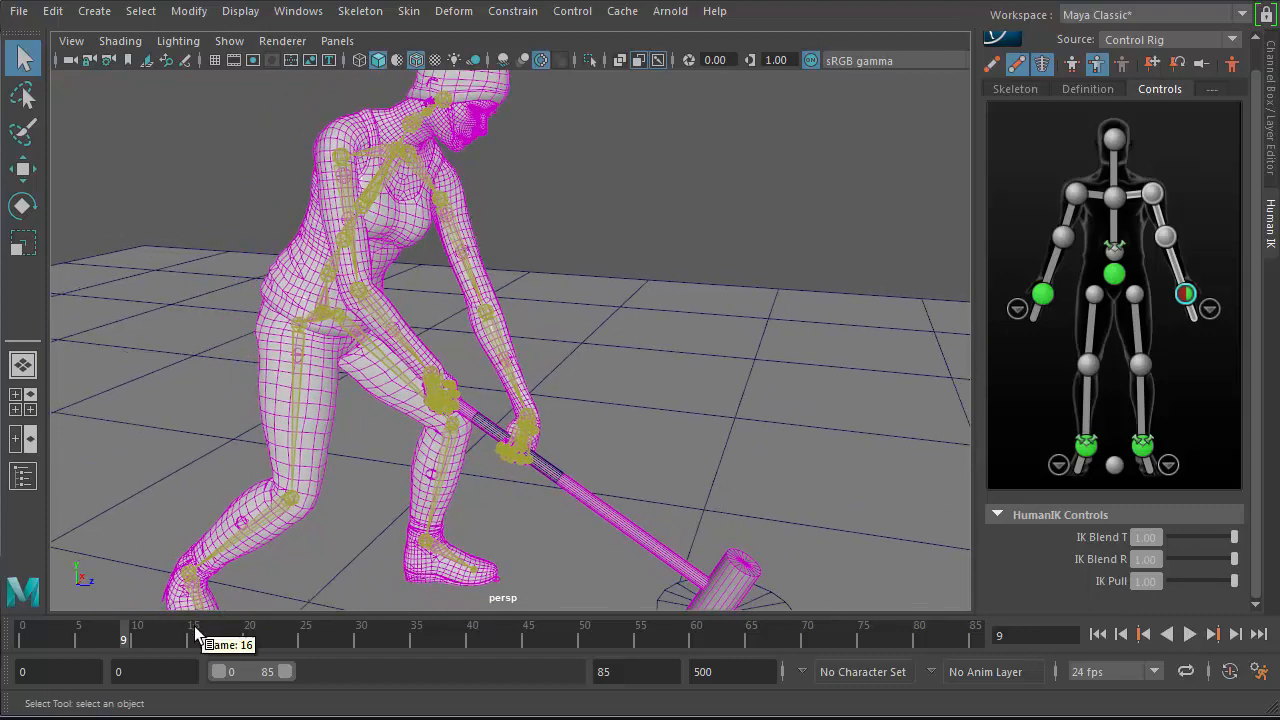
drag(123, 635, 72, 634)
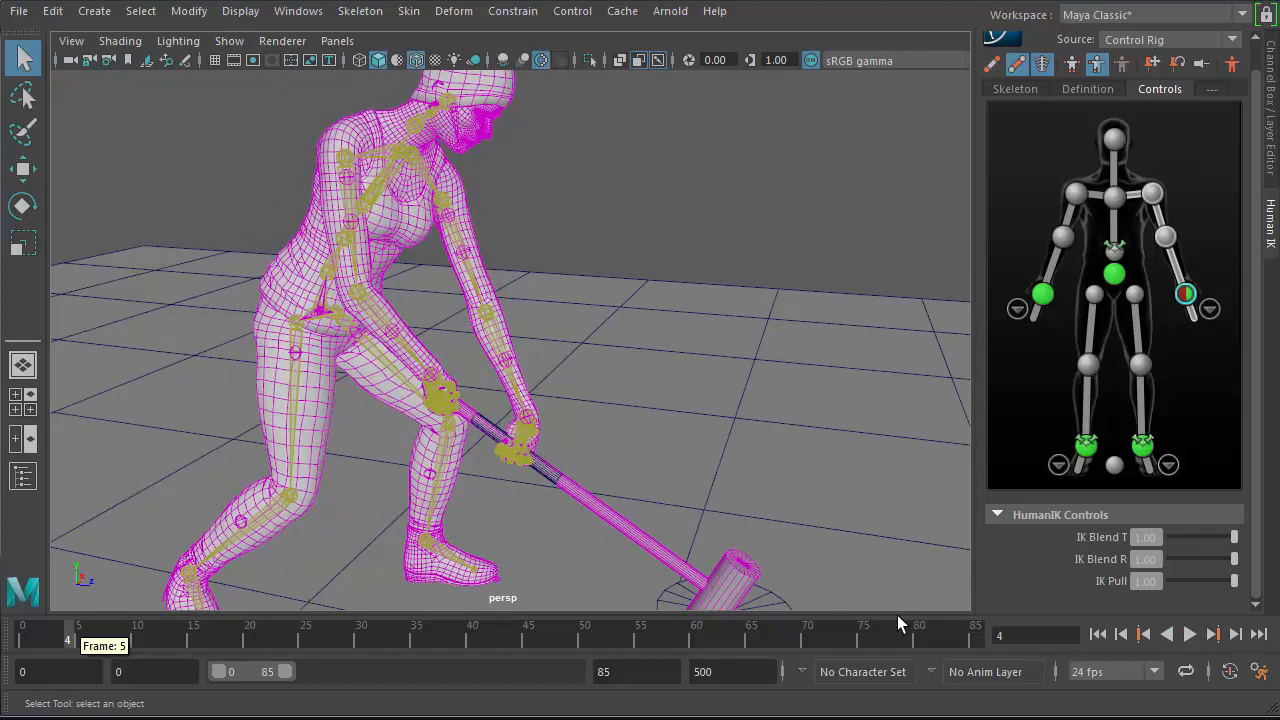
drag(1234, 581, 1276, 628)
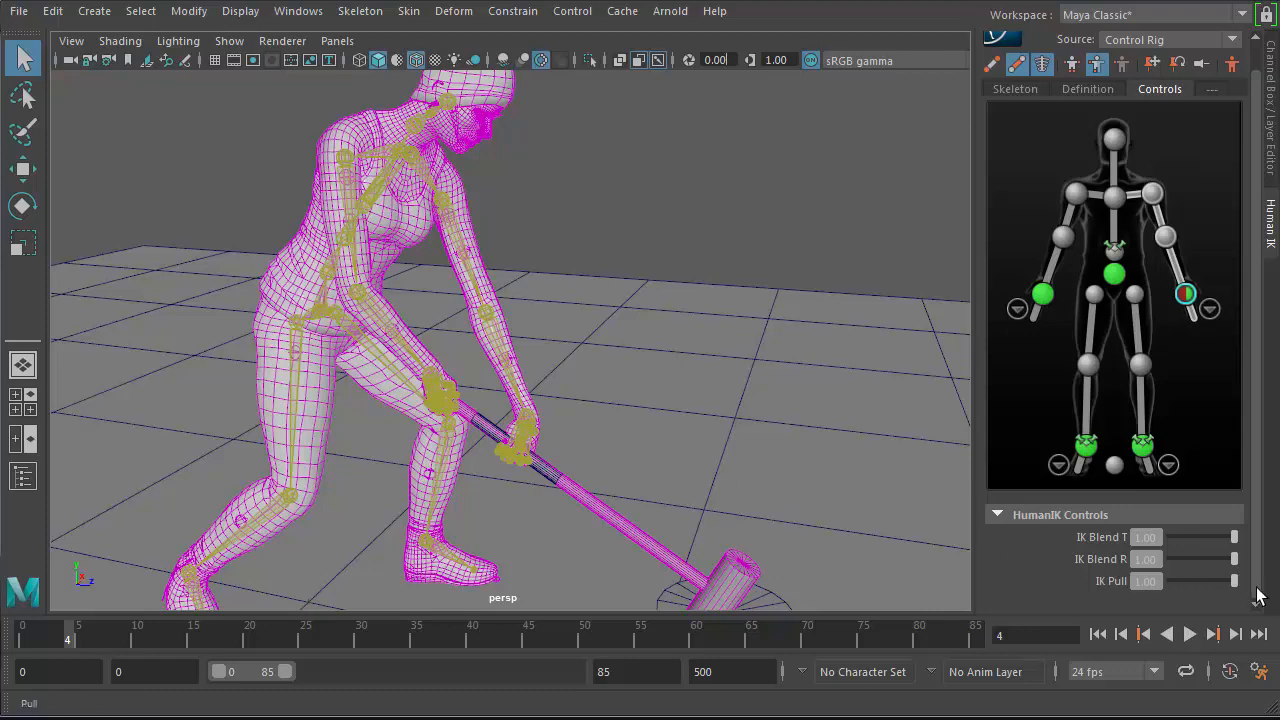
drag(71, 636, 526, 640)
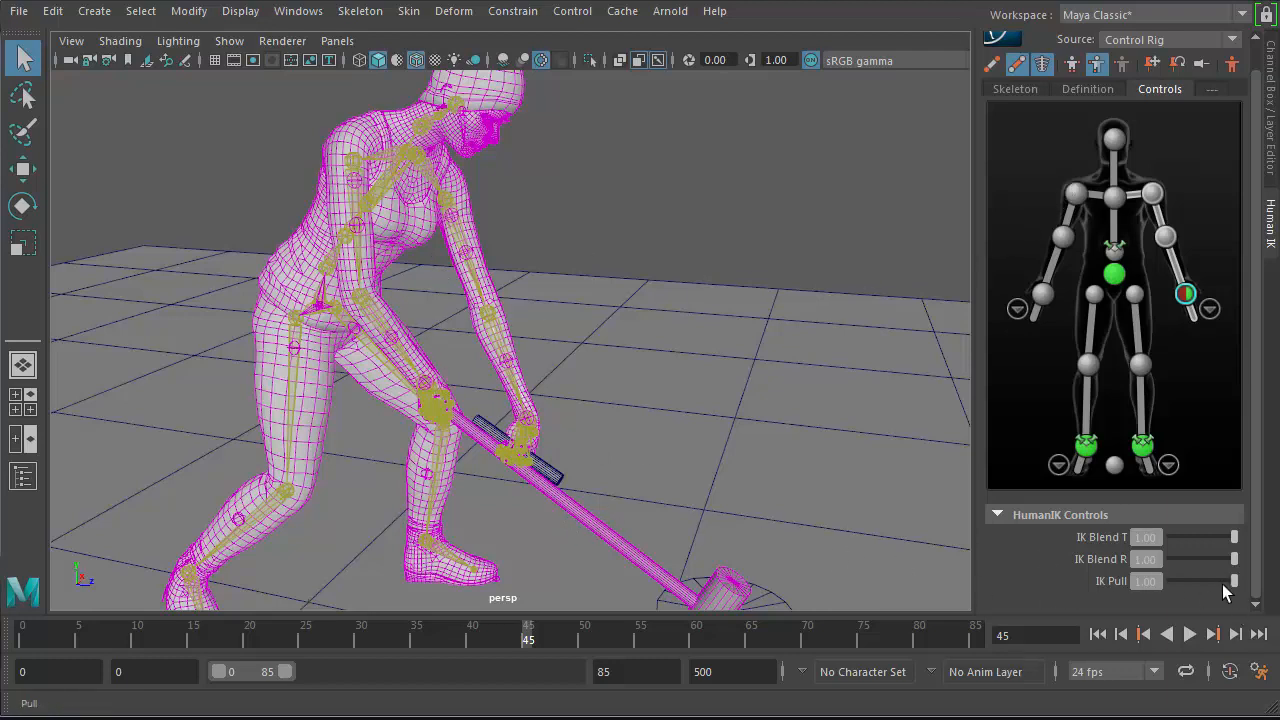
drag(1224, 585, 1018, 601)
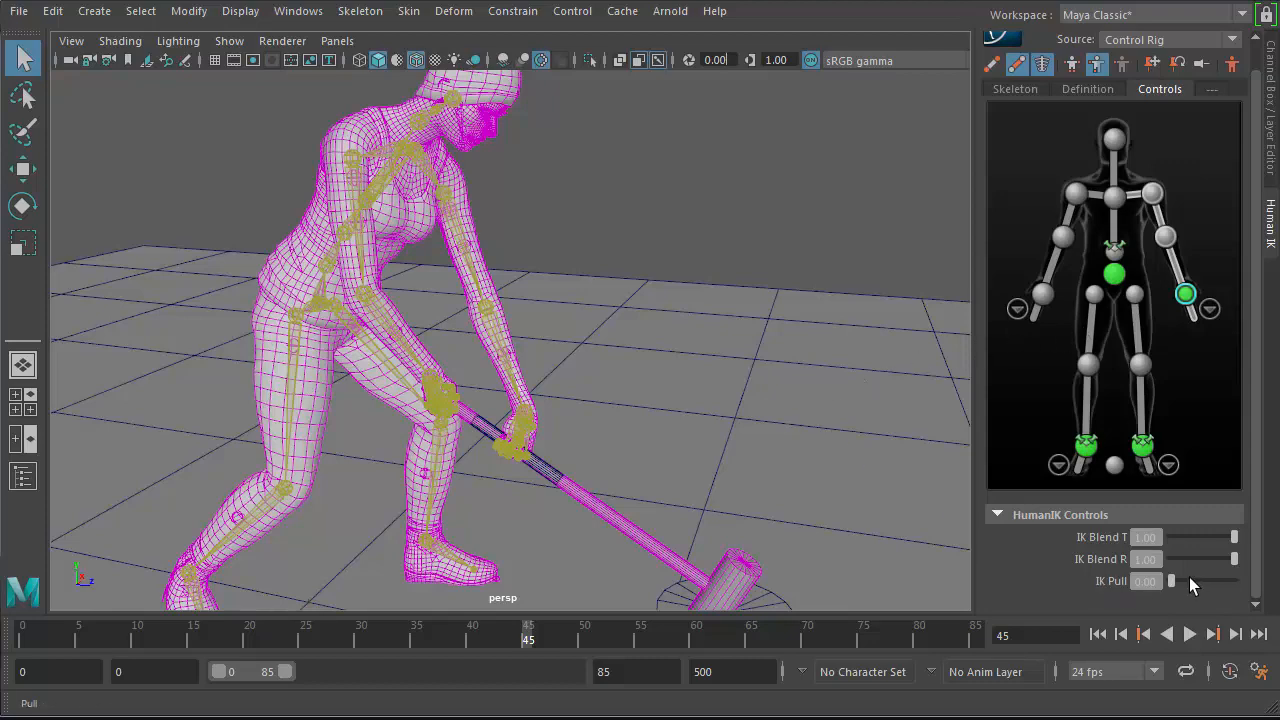
drag(1175, 579, 1137, 594)
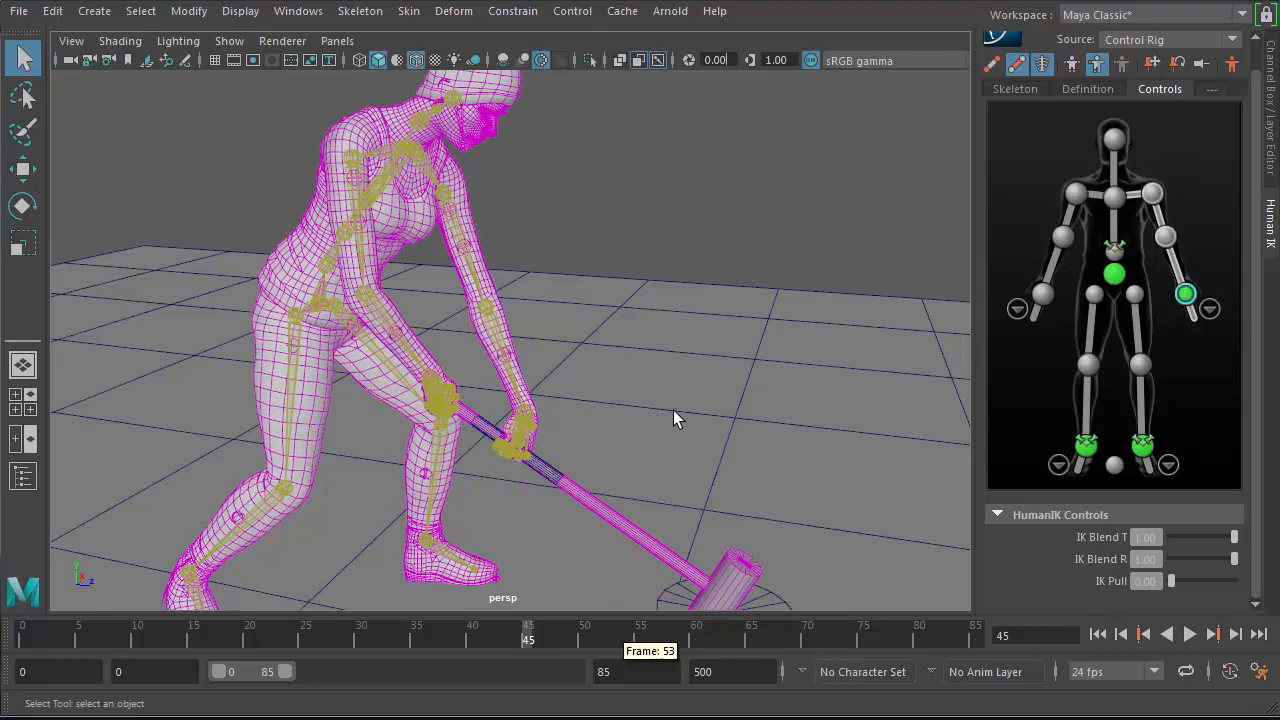
- Select the character's hips effector and go to its keyframe at frame 0
scroll(687, 415, up, 3)
alt+right_drag(666, 420, 654, 421)
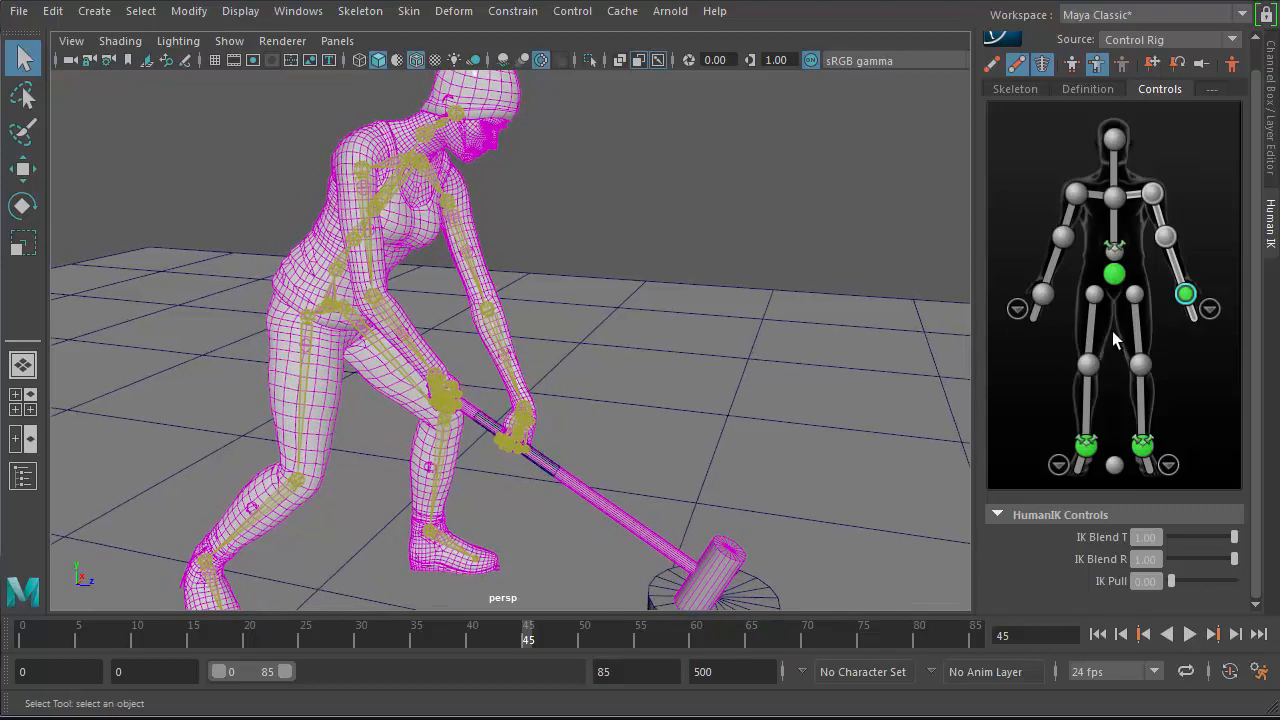
click(1116, 277)
alt+drag(680, 379, 418, 465)
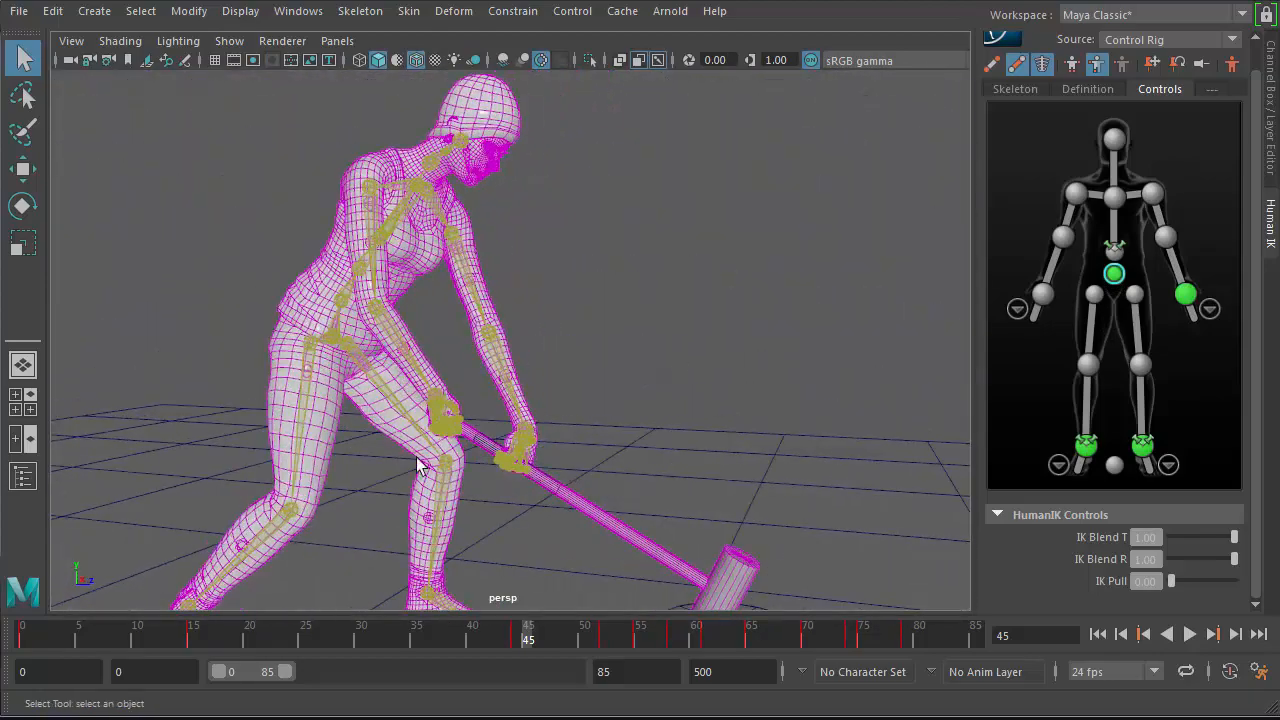
click(78, 639)
key(comma)
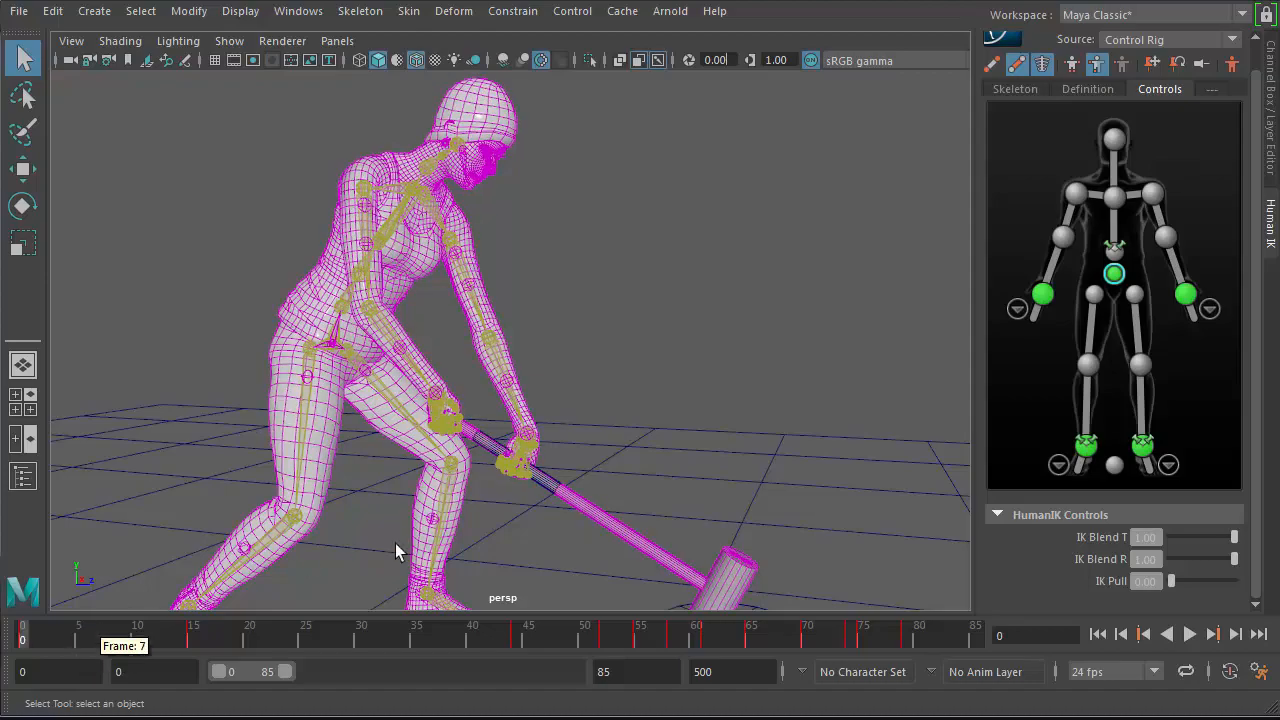
- Lower the hips effector slightly along Y at frame 0, checking the pose from the side and front
alt+drag(512, 495, 433, 499)
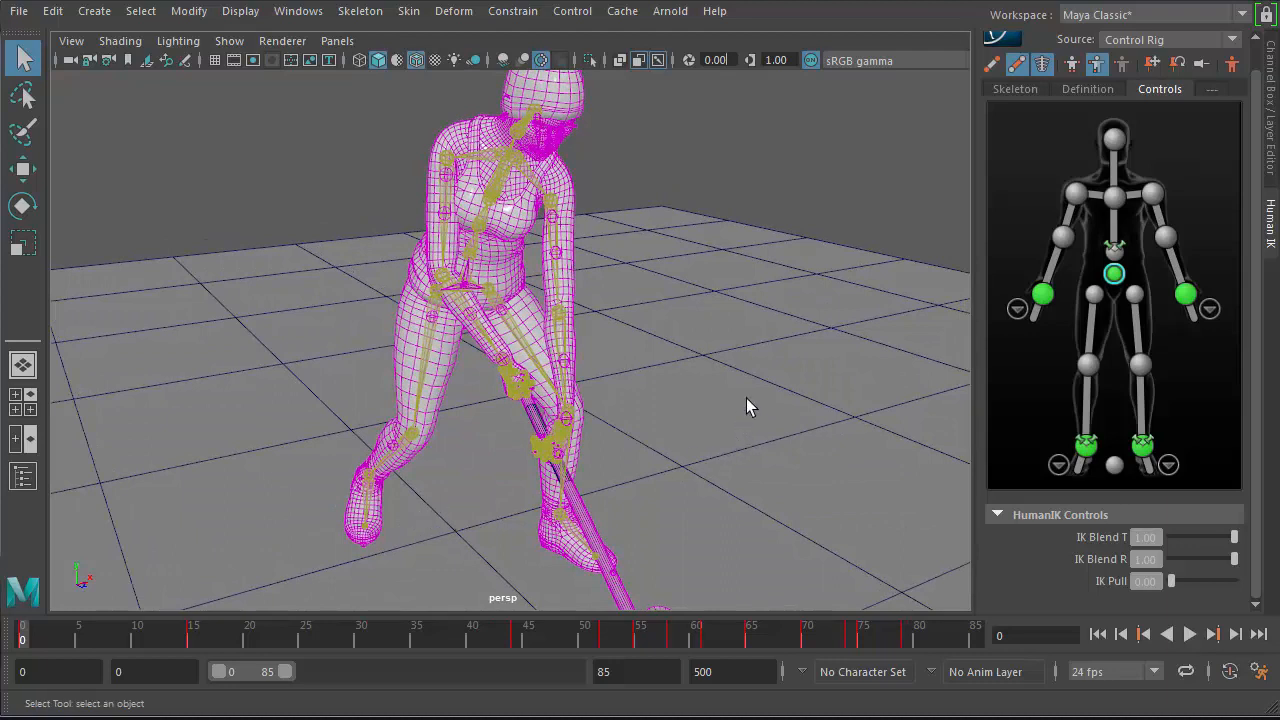
click(1114, 275)
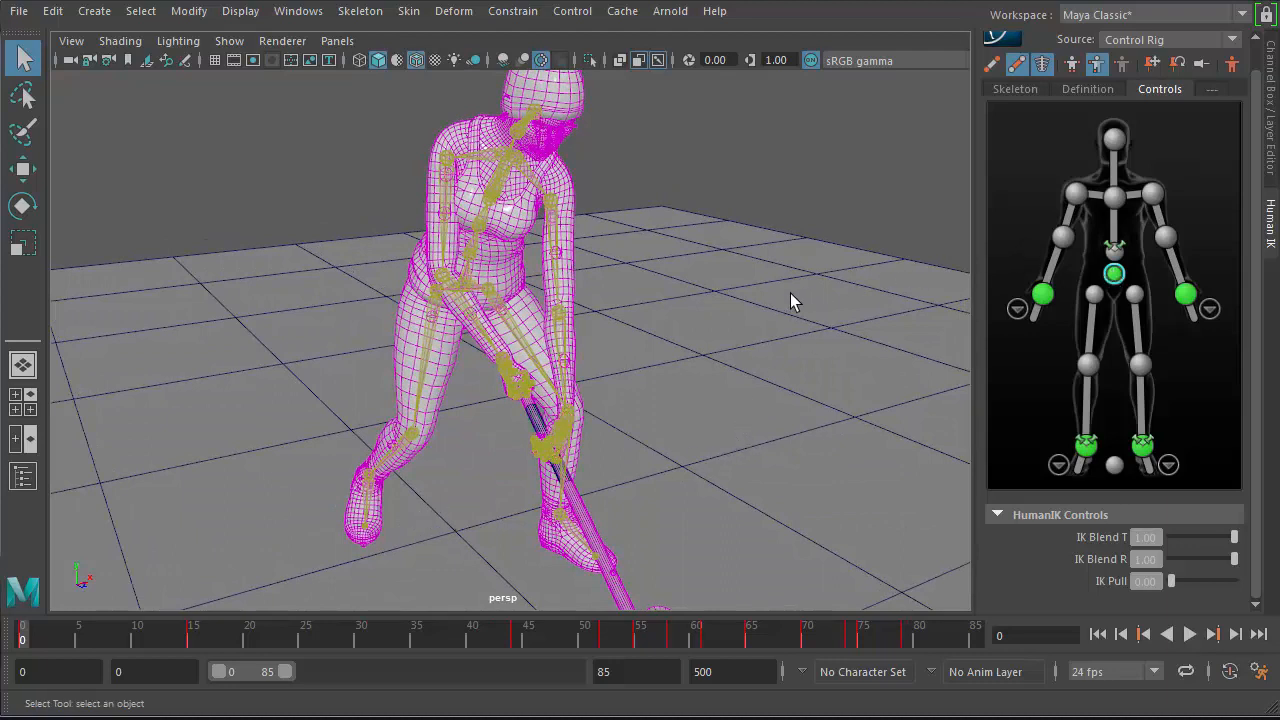
key(w)
alt+drag(524, 392, 560, 360)
alt+drag(356, 262, 446, 309)
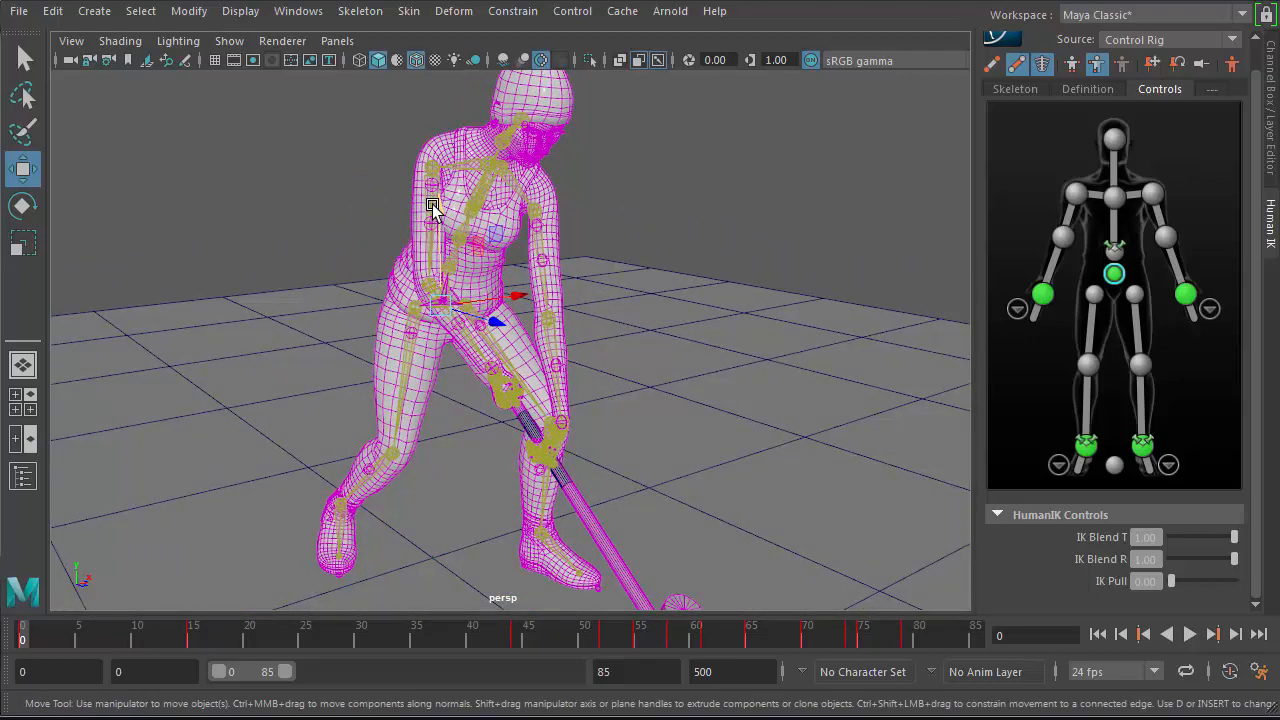
alt+drag(420, 257, 560, 341)
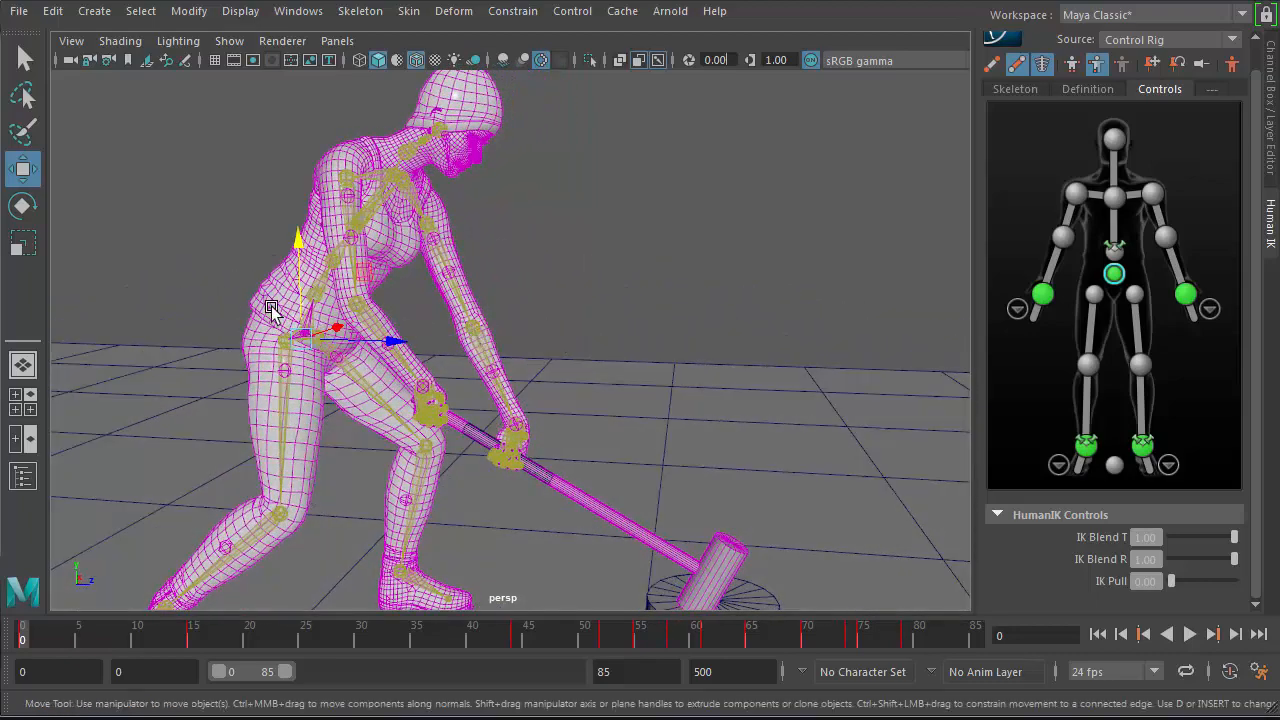
alt+right_drag(525, 353, 421, 328)
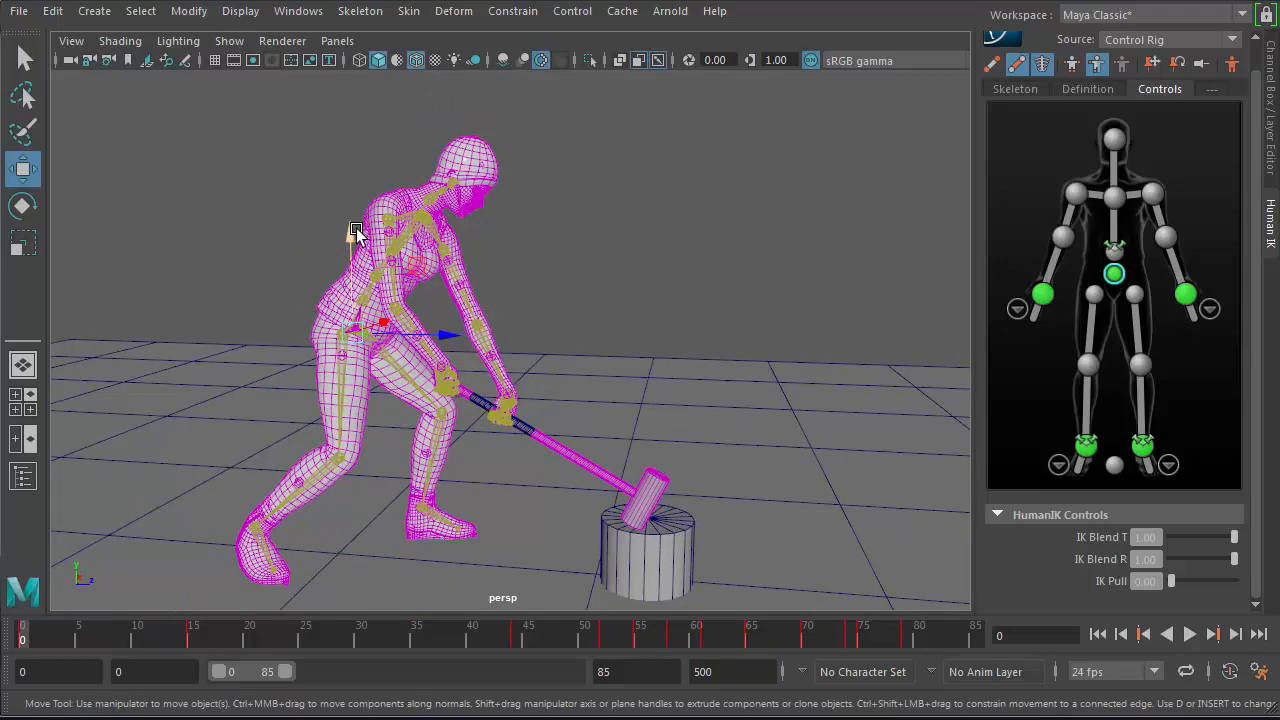
drag(351, 231, 352, 241)
alt+drag(440, 345, 354, 371)
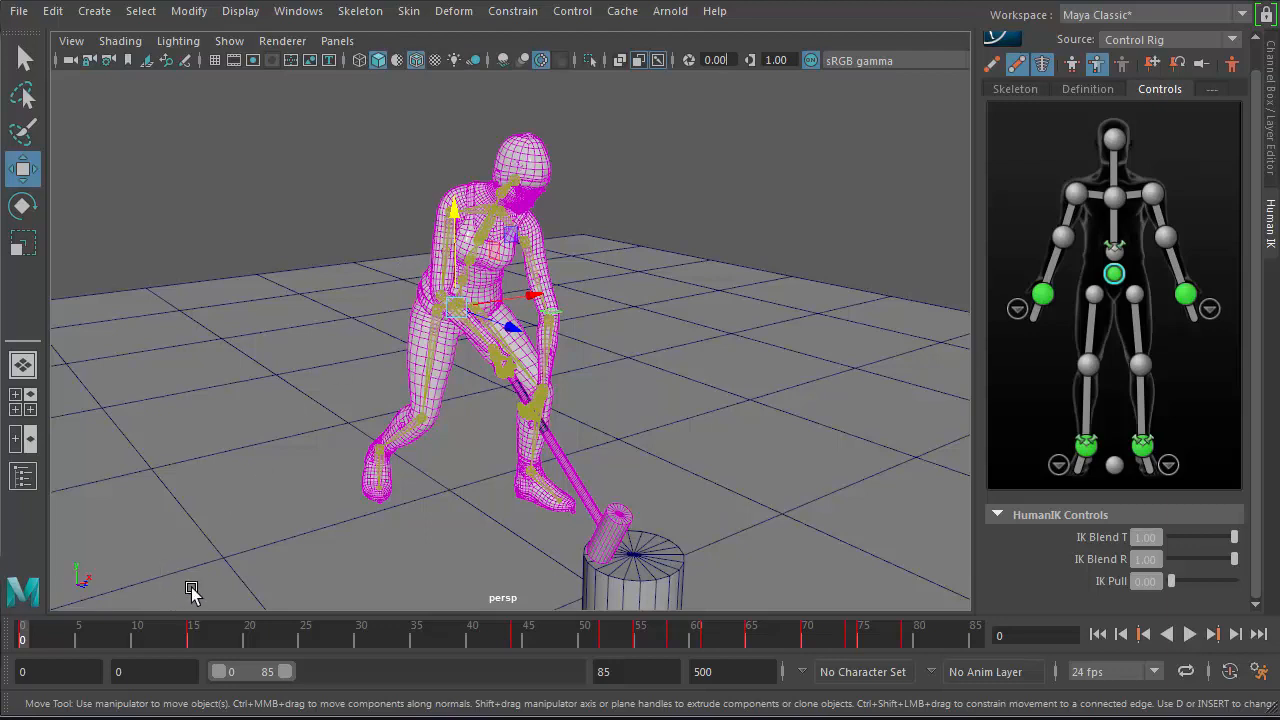
- Go to the hips keyframe at frame 15 and lower the hips effector along Y
key(period)
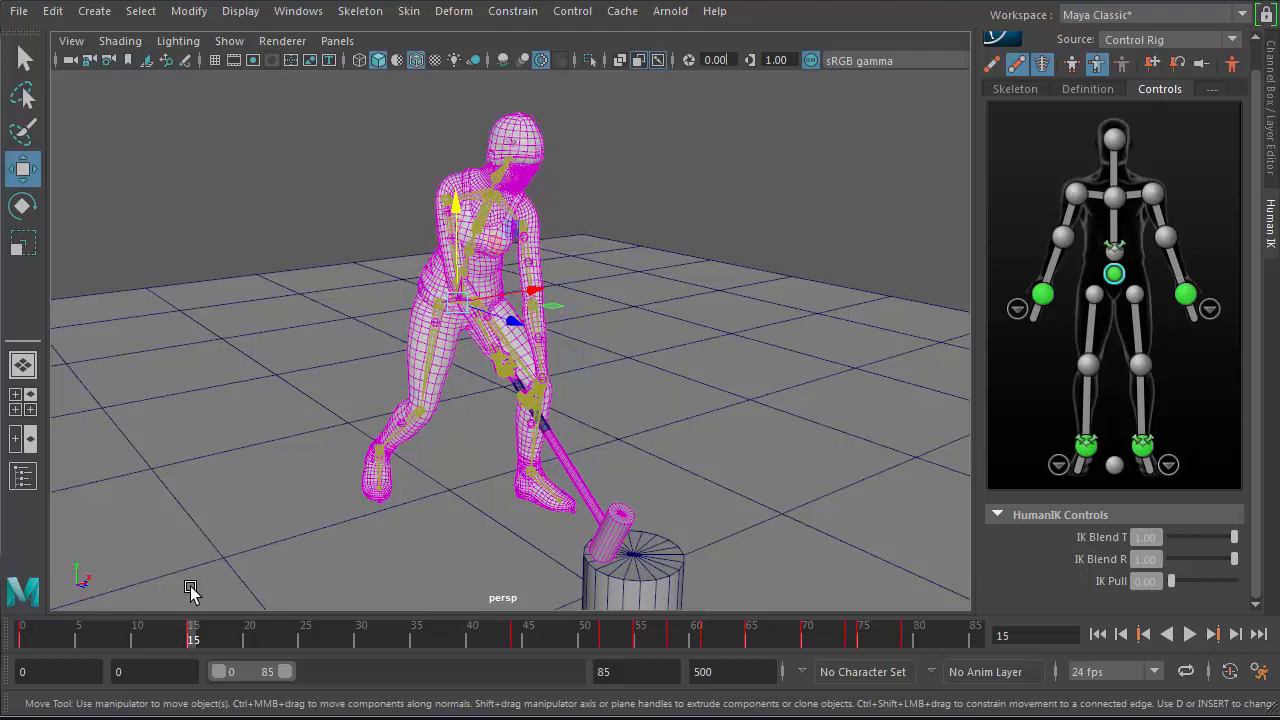
alt+drag(565, 467, 629, 434)
alt+right_drag(629, 434, 789, 480)
alt+drag(478, 497, 594, 520)
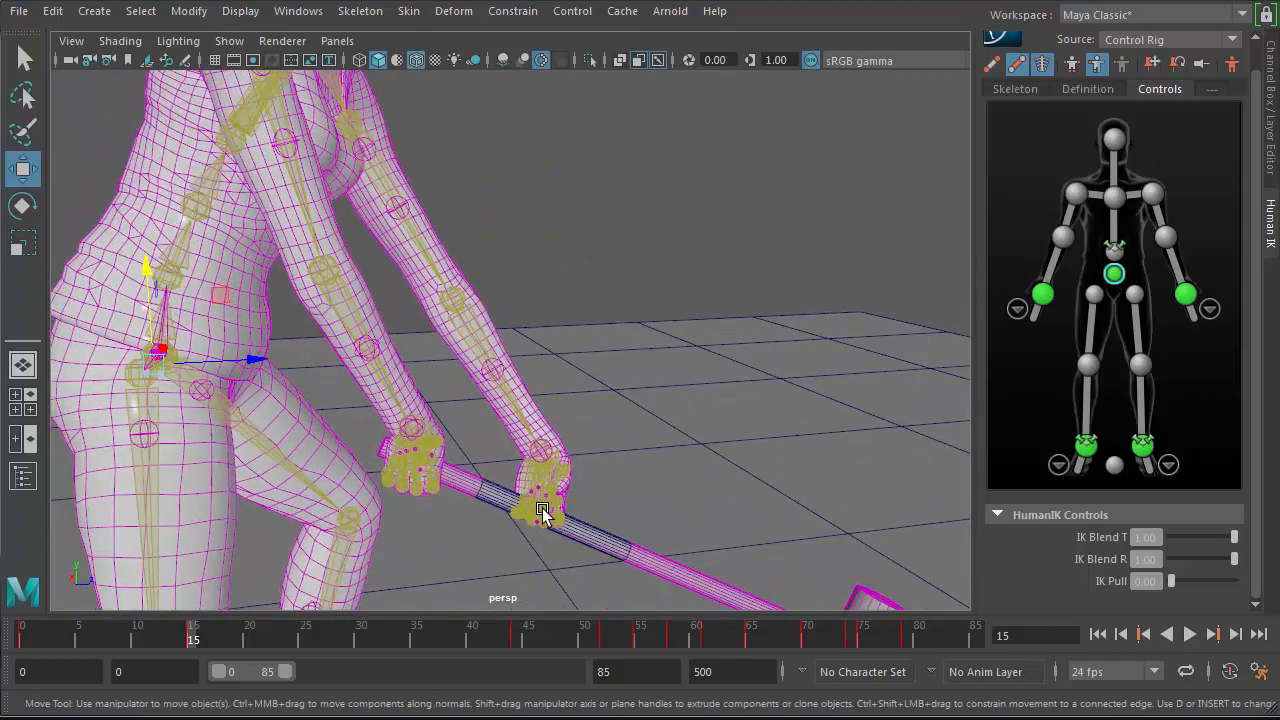
alt+right_drag(656, 492, 522, 468)
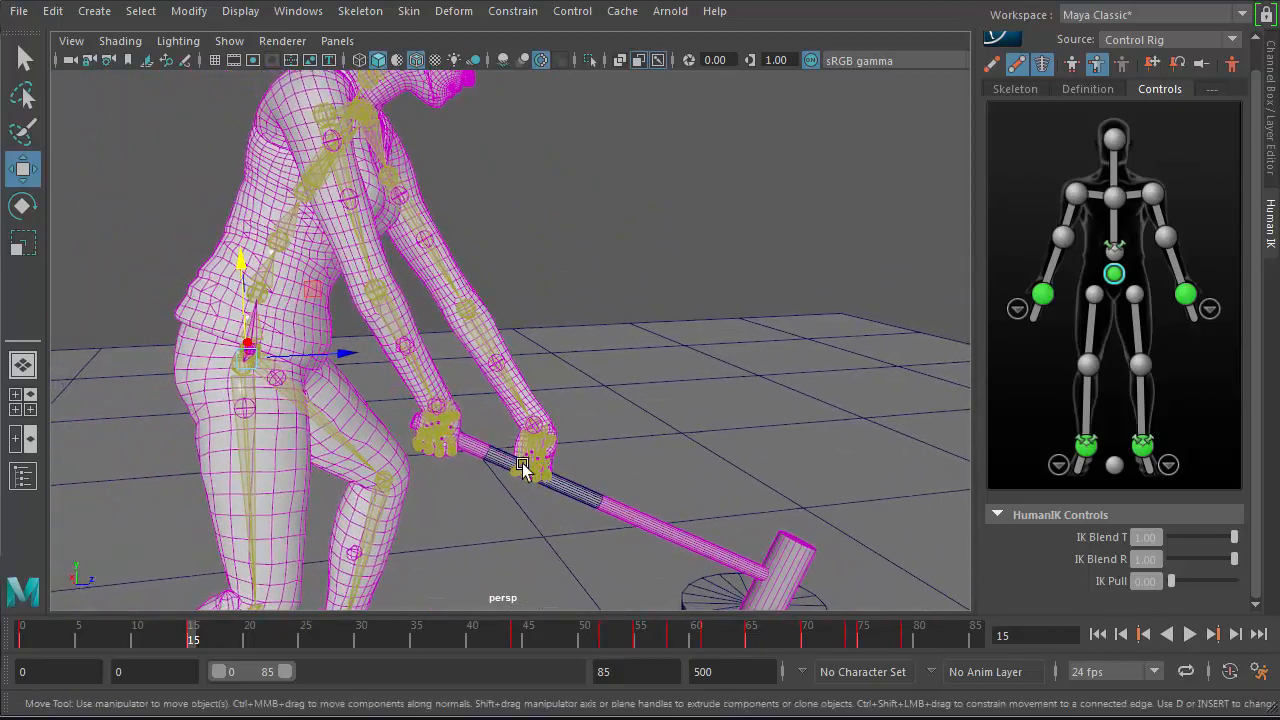
middle_drag(242, 263, 249, 288)
alt+drag(506, 329, 288, 364)
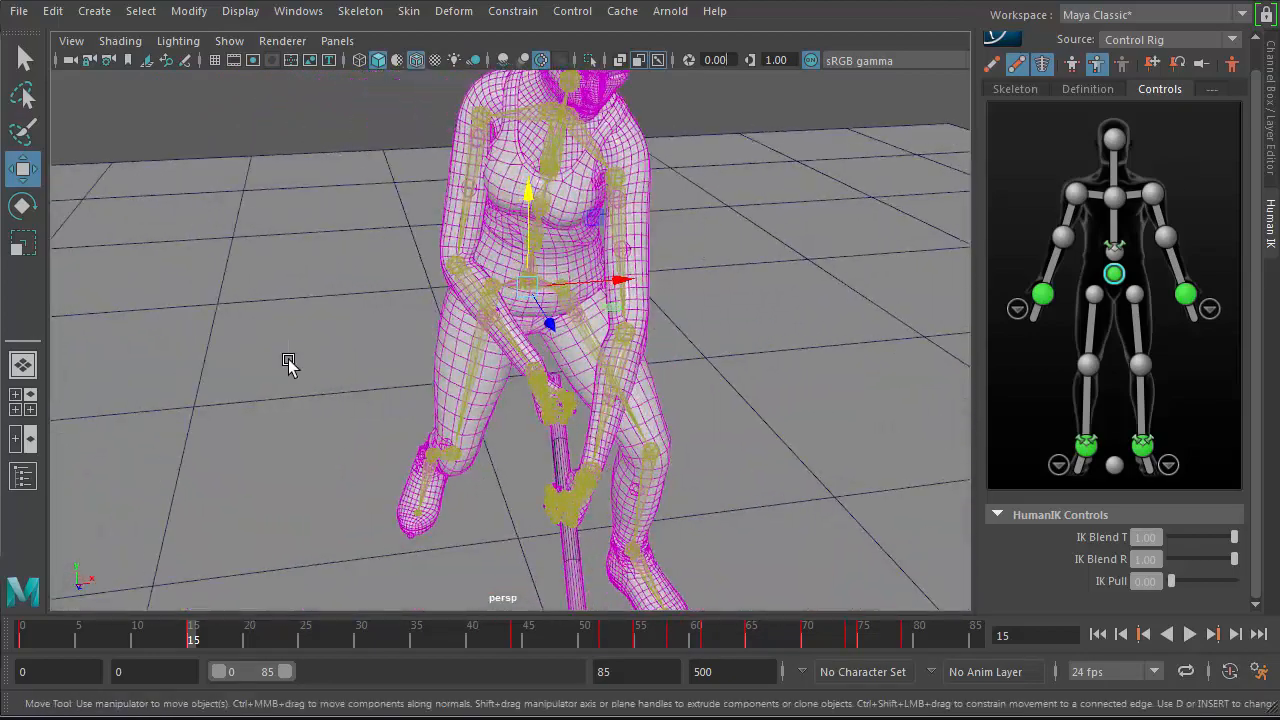
- Fine-tune the hips' height at frame 15 to a Y position of about 78, checking both arms
click(525, 194)
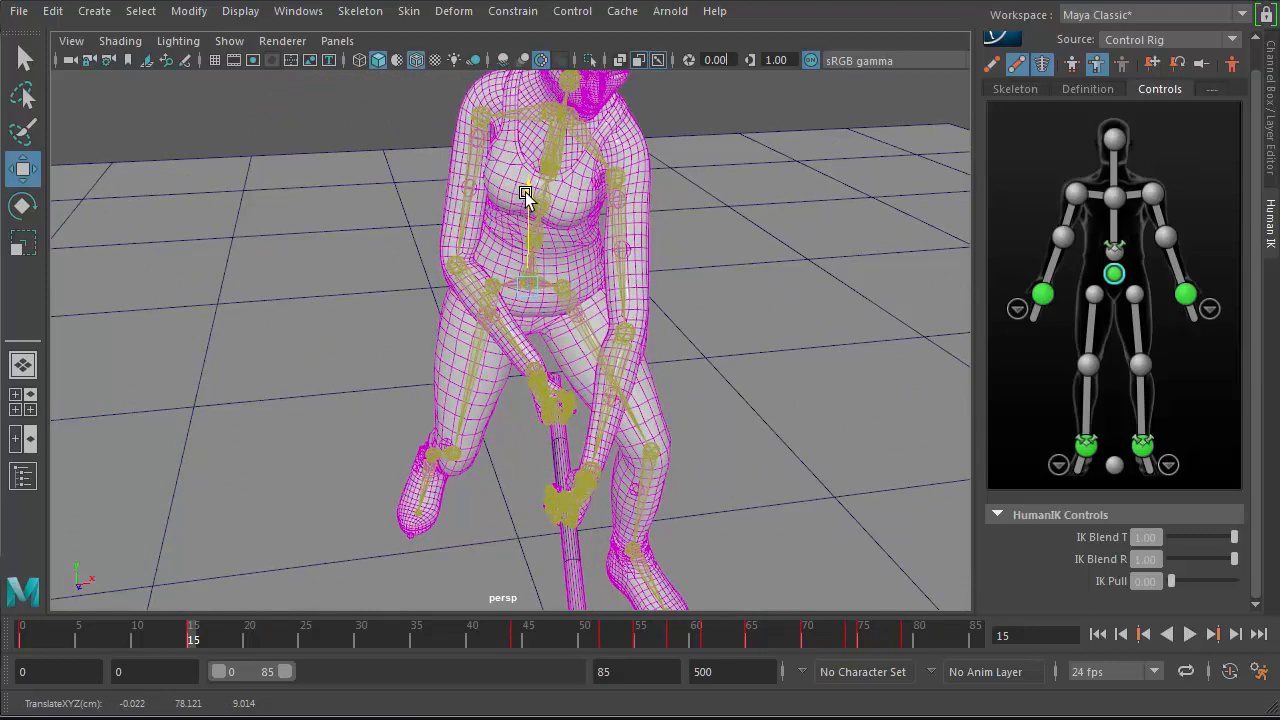
drag(525, 194, 520, 196)
alt+drag(374, 434, 504, 428)
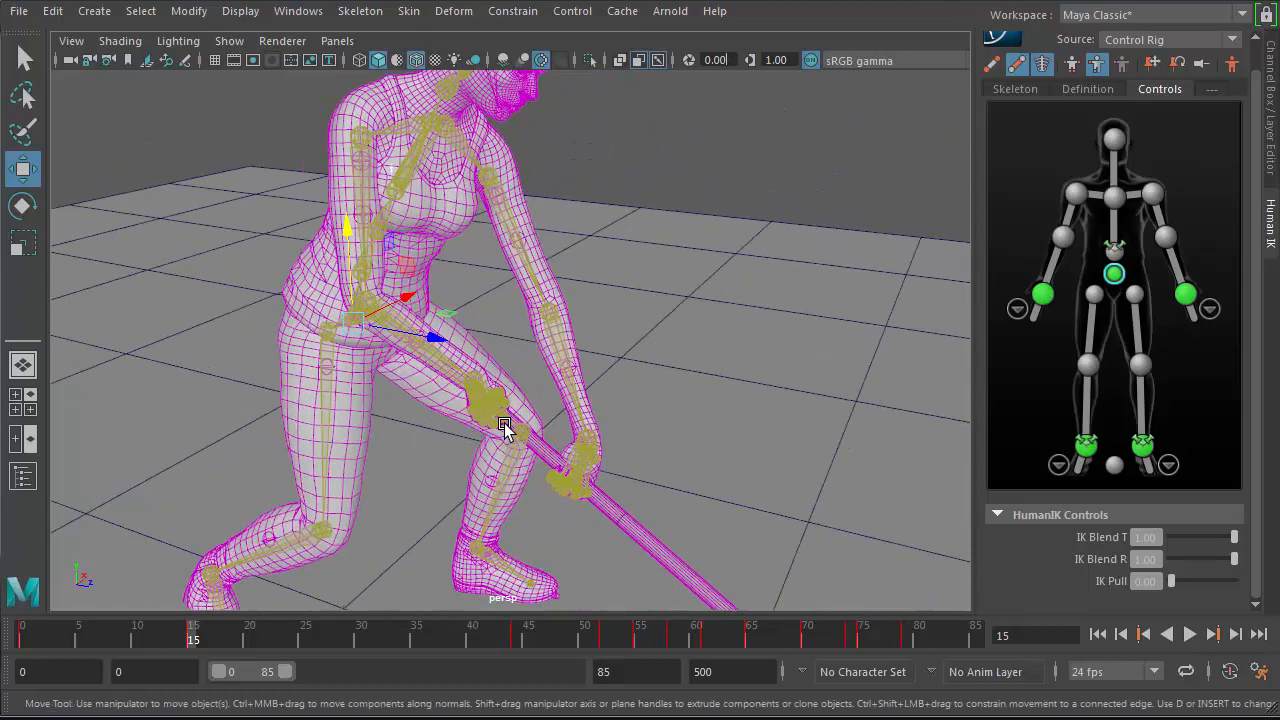
scroll(396, 483, down, 3)
alt+drag(396, 483, 296, 448)
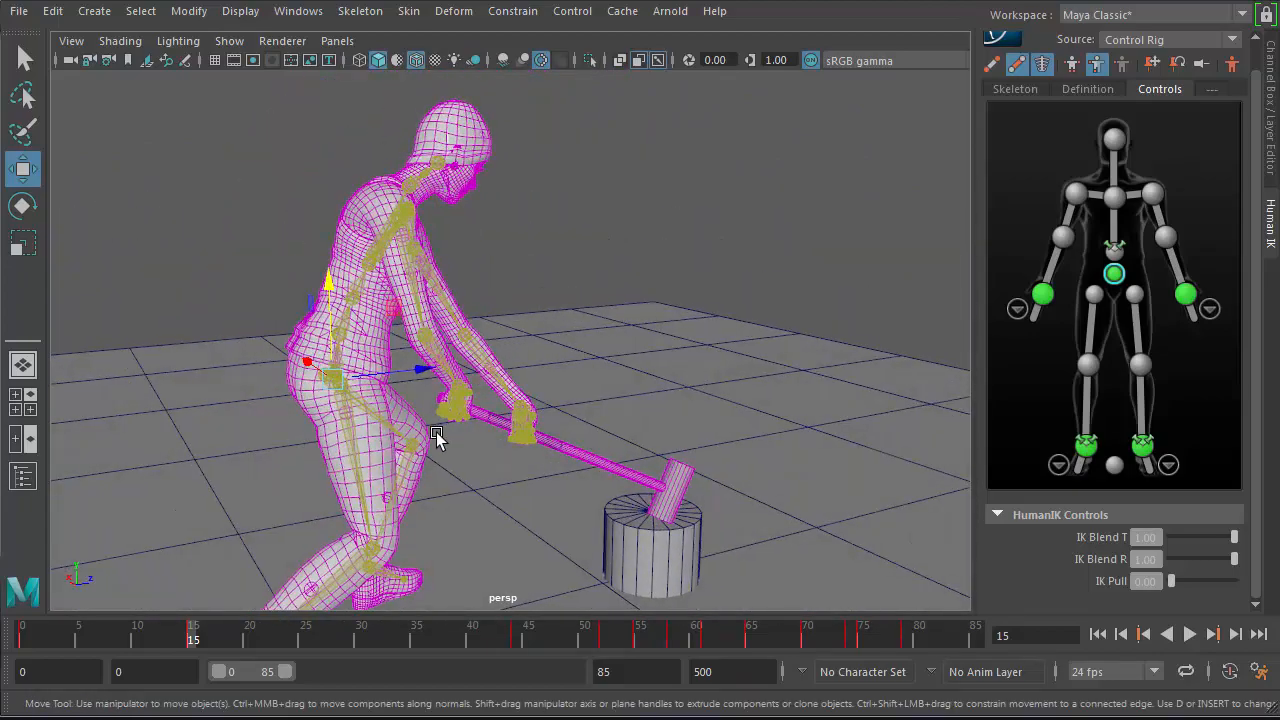
- Go to the hips keyframe at frame 44 and lower the hips to a Y position of about 83.7
key(period)
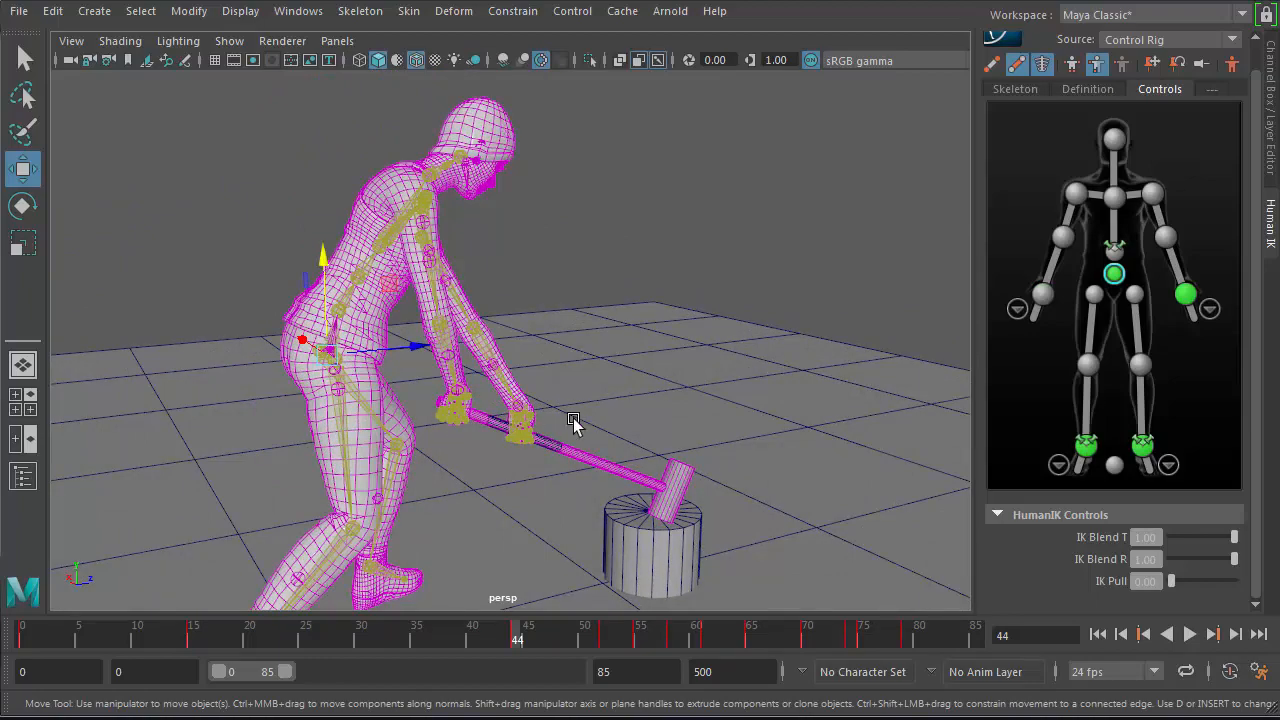
alt+drag(539, 418, 580, 380)
alt+right_drag(580, 380, 530, 195)
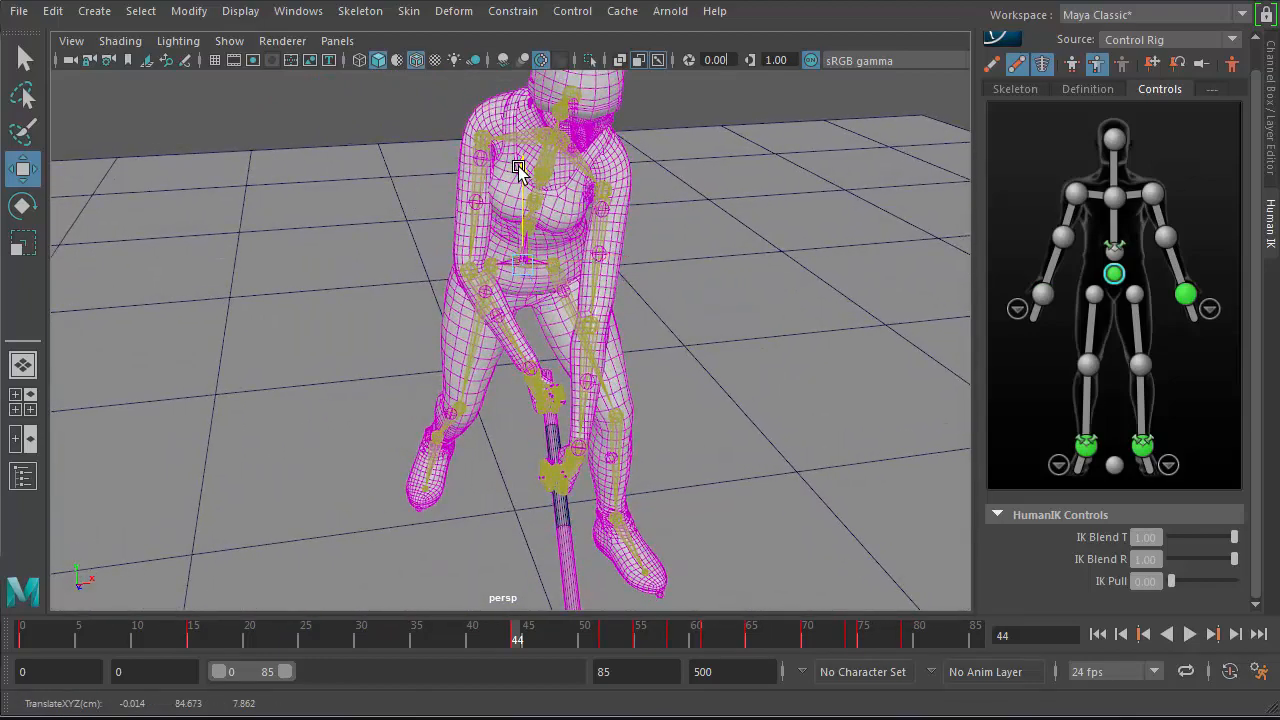
click(519, 170)
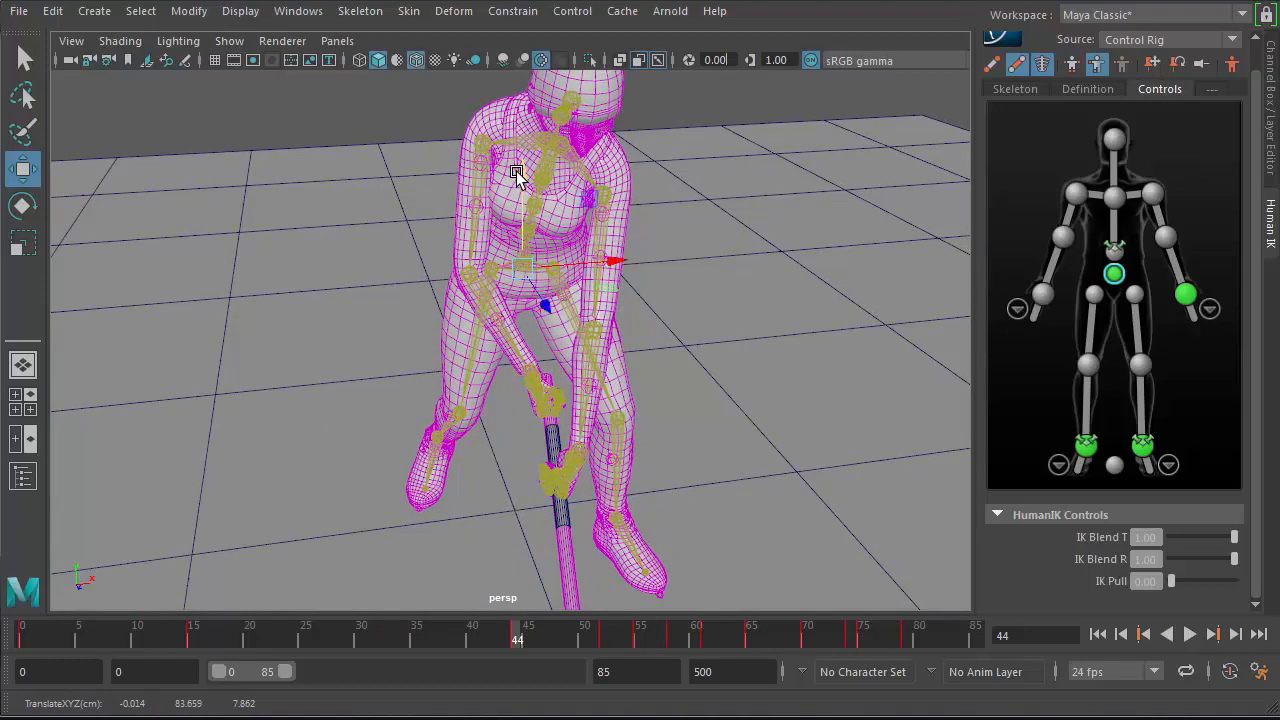
- Check the pose at frame 52, scrub back to frame 0, and examine the arms and hands on the hammer
click(600, 640)
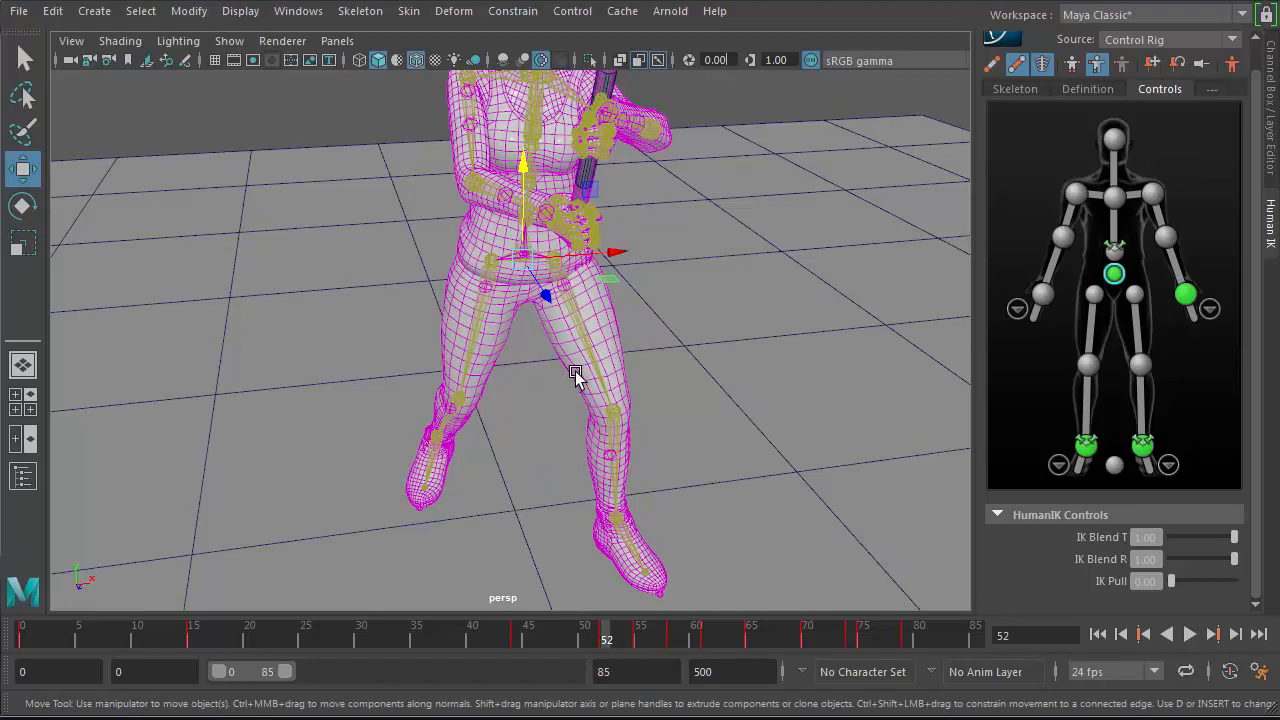
alt+right_drag(540, 381, 470, 367)
alt+drag(532, 364, 618, 350)
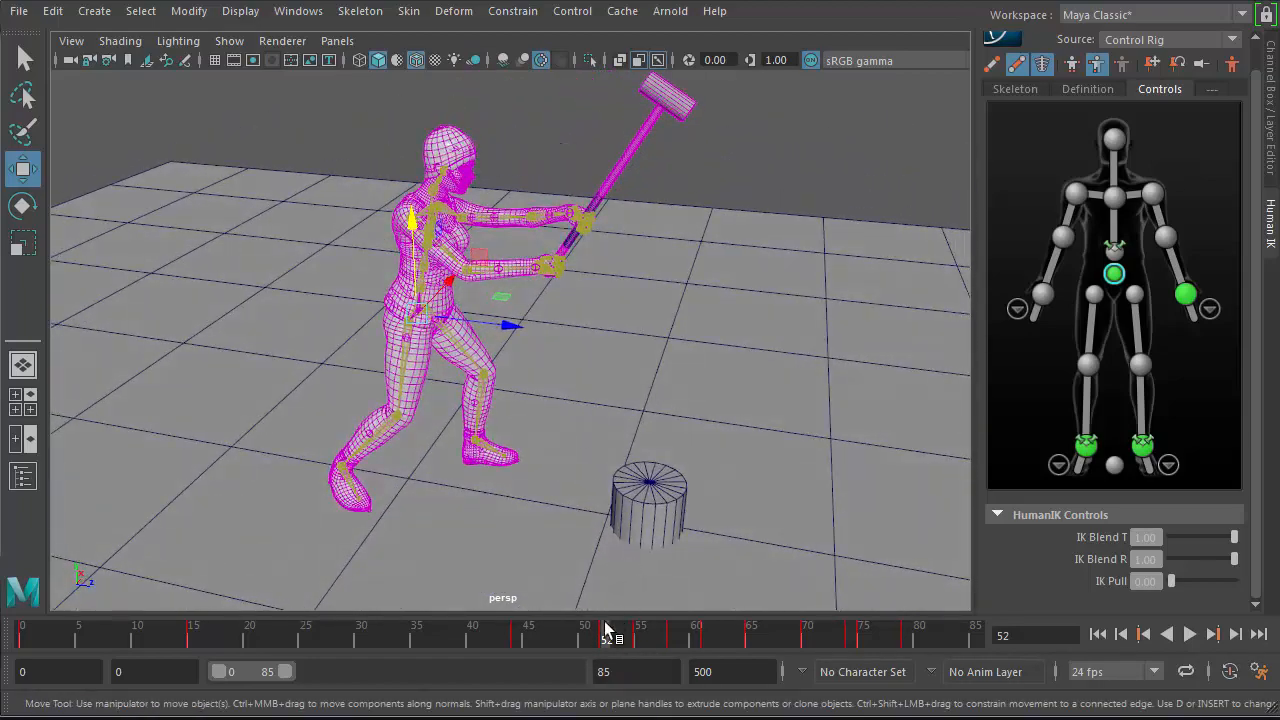
drag(606, 635, 22, 636)
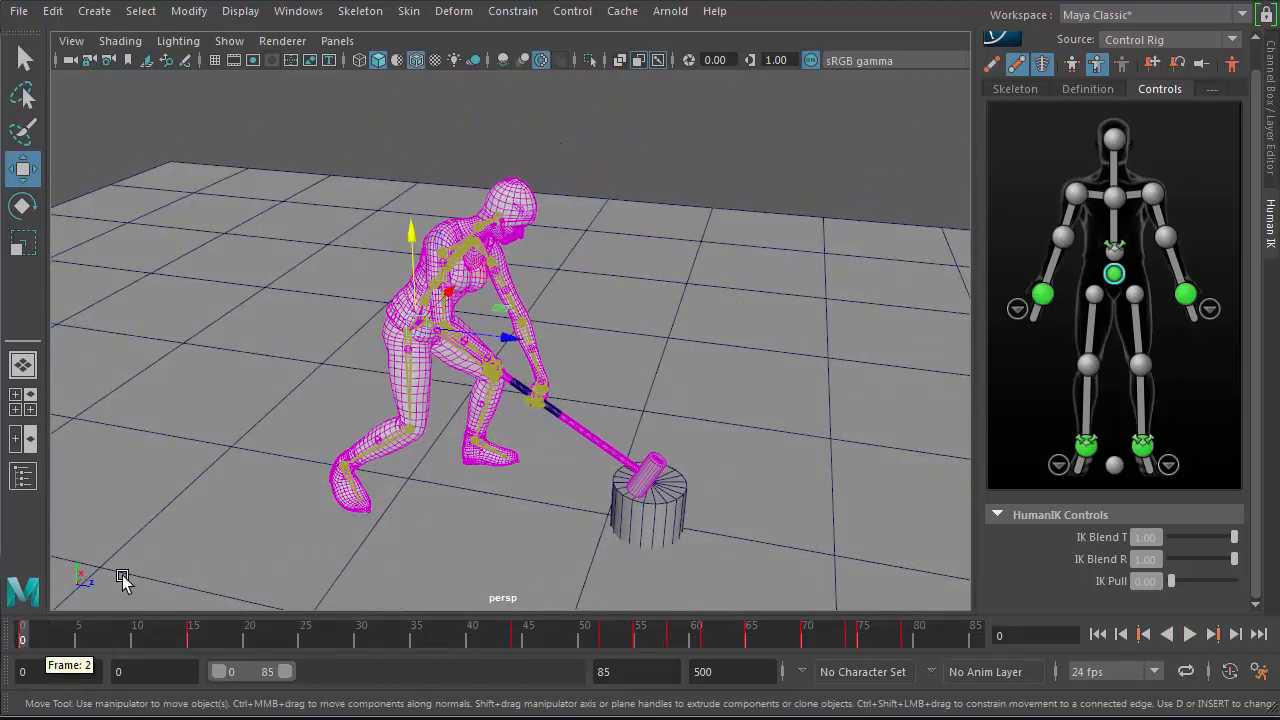
alt+right_drag(412, 501, 503, 486)
alt+middle_drag(465, 470, 433, 400)
alt+drag(433, 397, 440, 418)
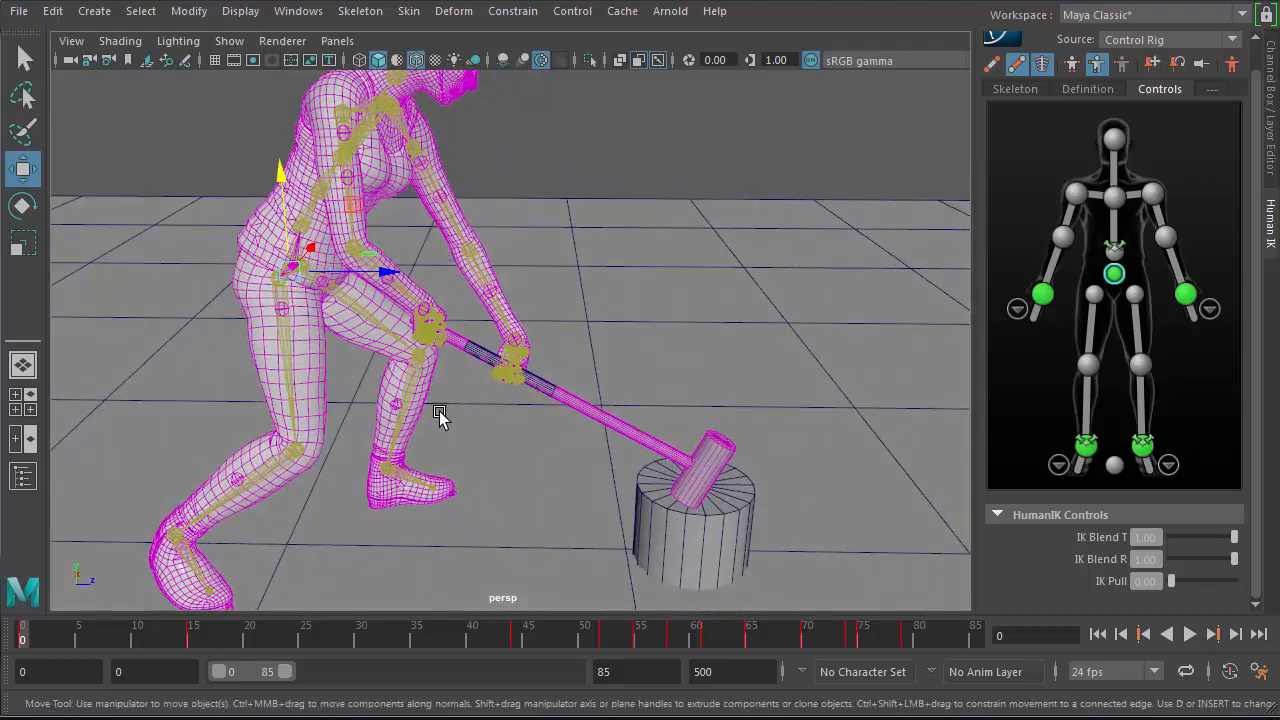
- Play back the hammer swing in full view and close up on the hands, stopping at frame 44 to examine the grip
alt+right_drag(258, 553, 110, 550)
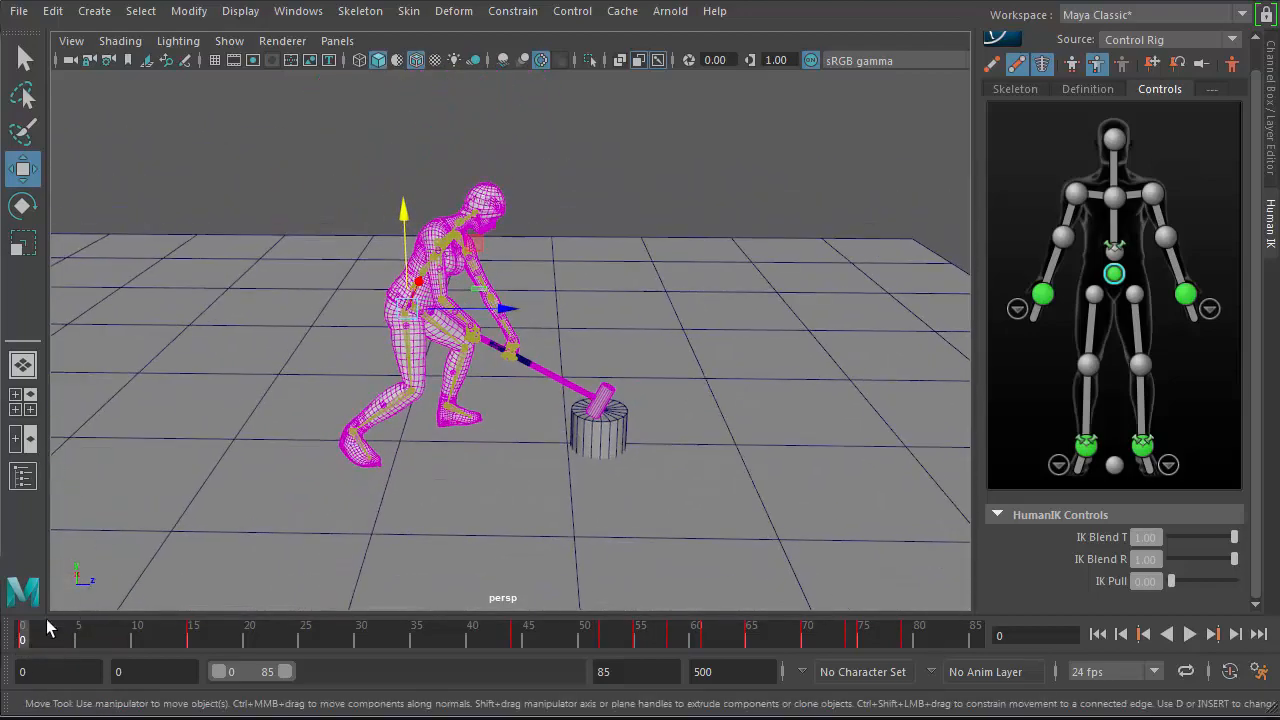
key(alt+v)
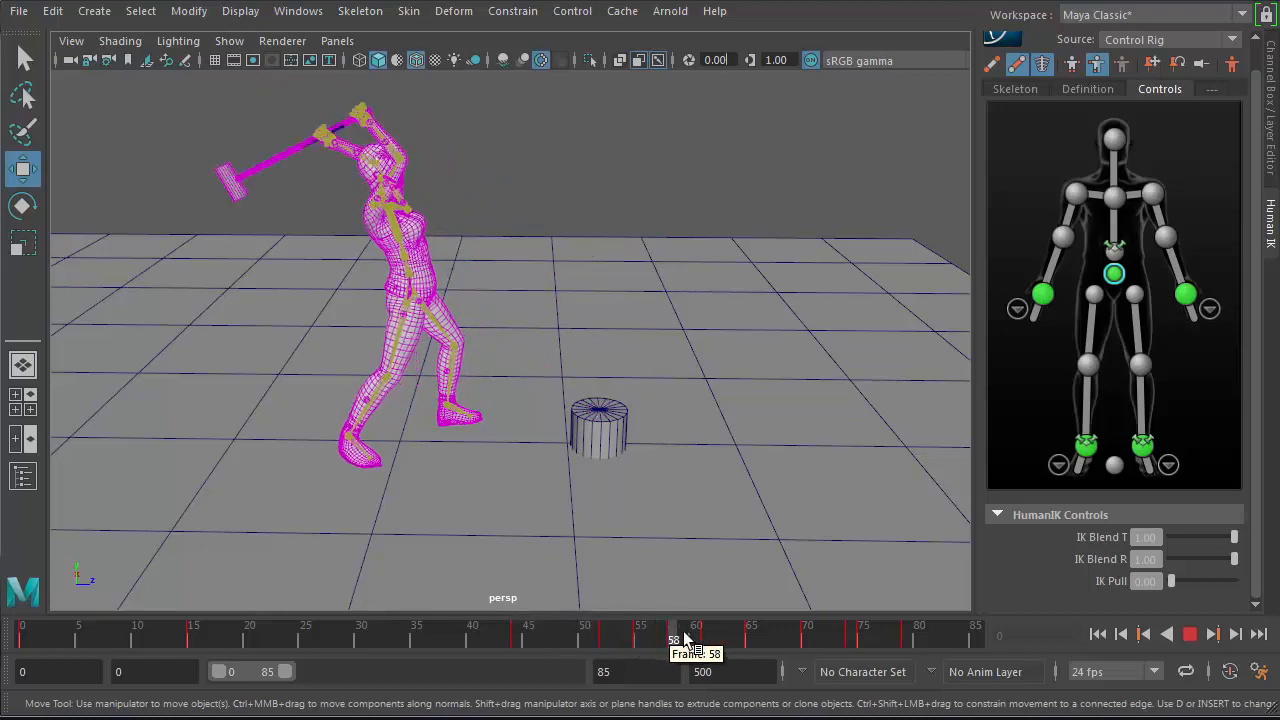
drag(685, 638, 20, 605)
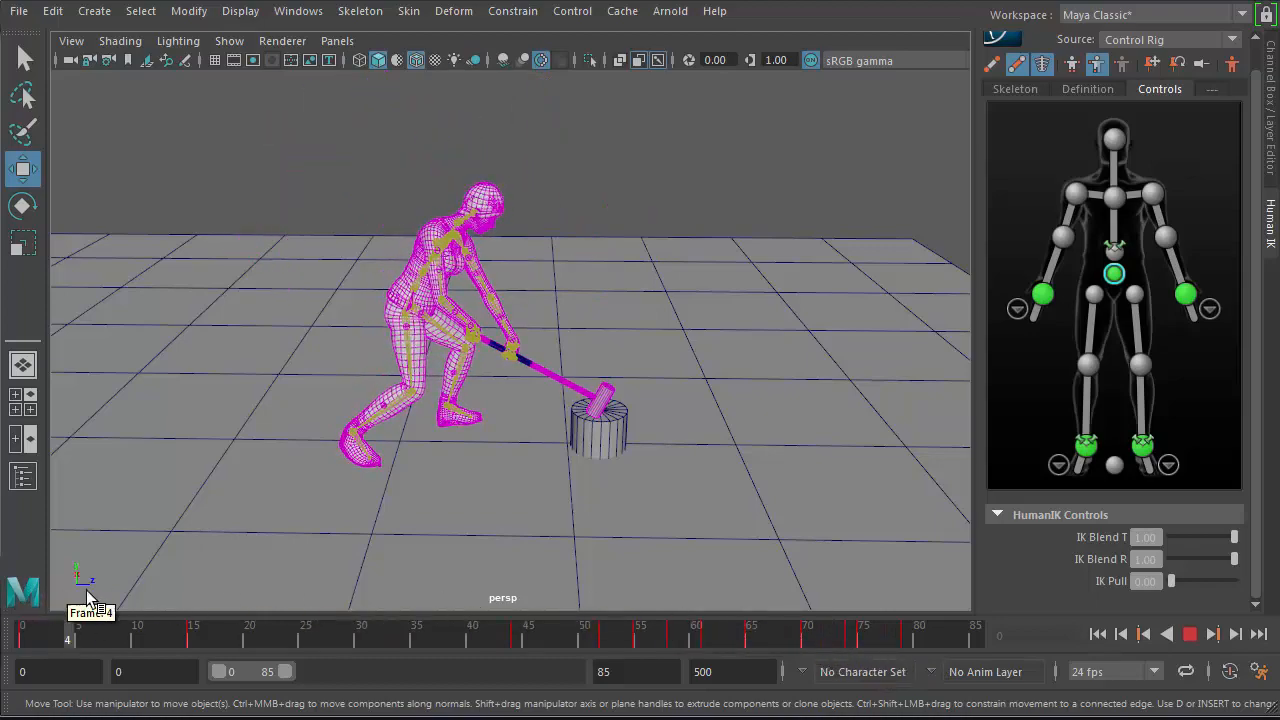
key(Escape)
alt+right_drag(423, 520, 1000, 568)
alt+middle_drag(692, 490, 586, 465)
key(alt+v)
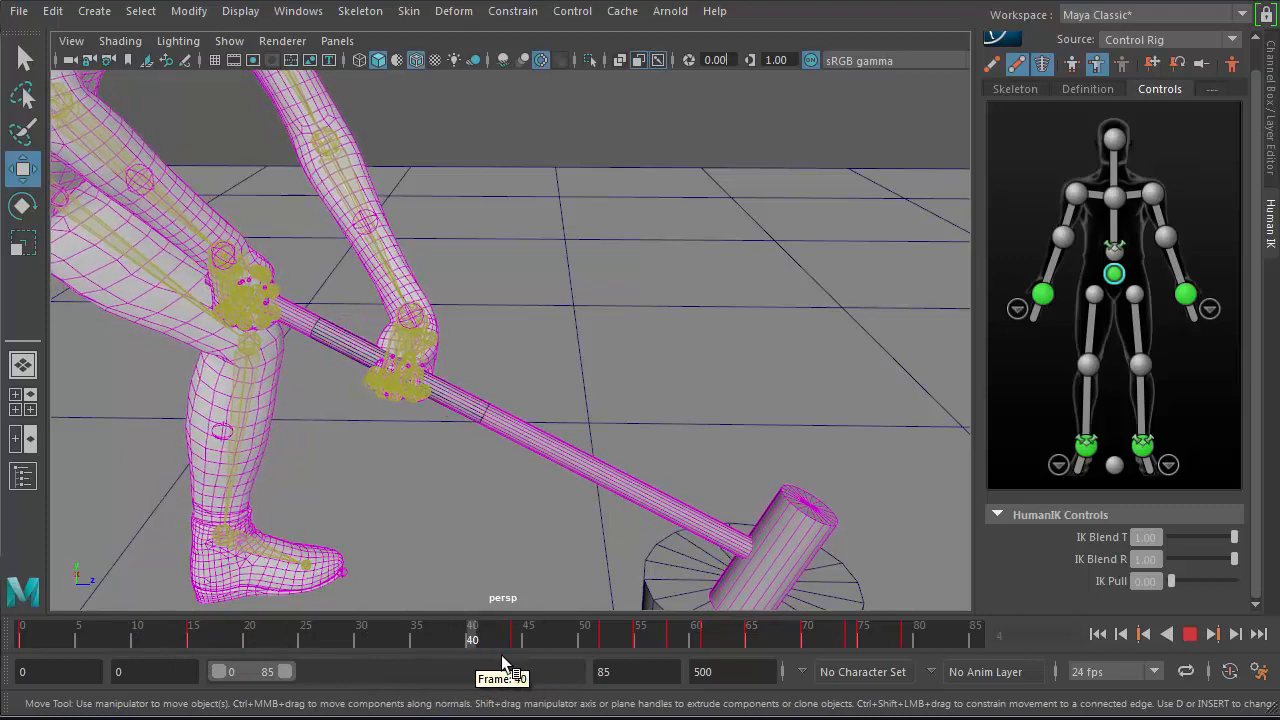
click(528, 633)
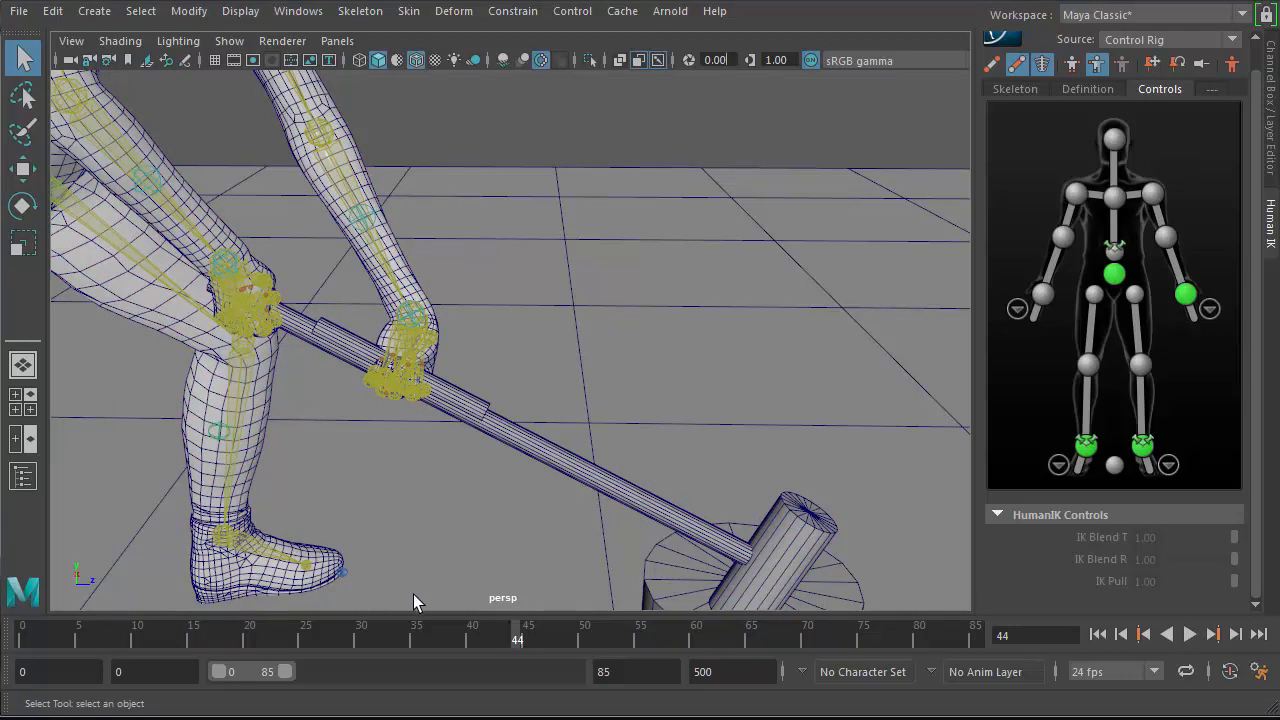
- Set IK Blend T and IK Blend R to 1.00 for the right wrist effector at frame 41
click(1040, 294)
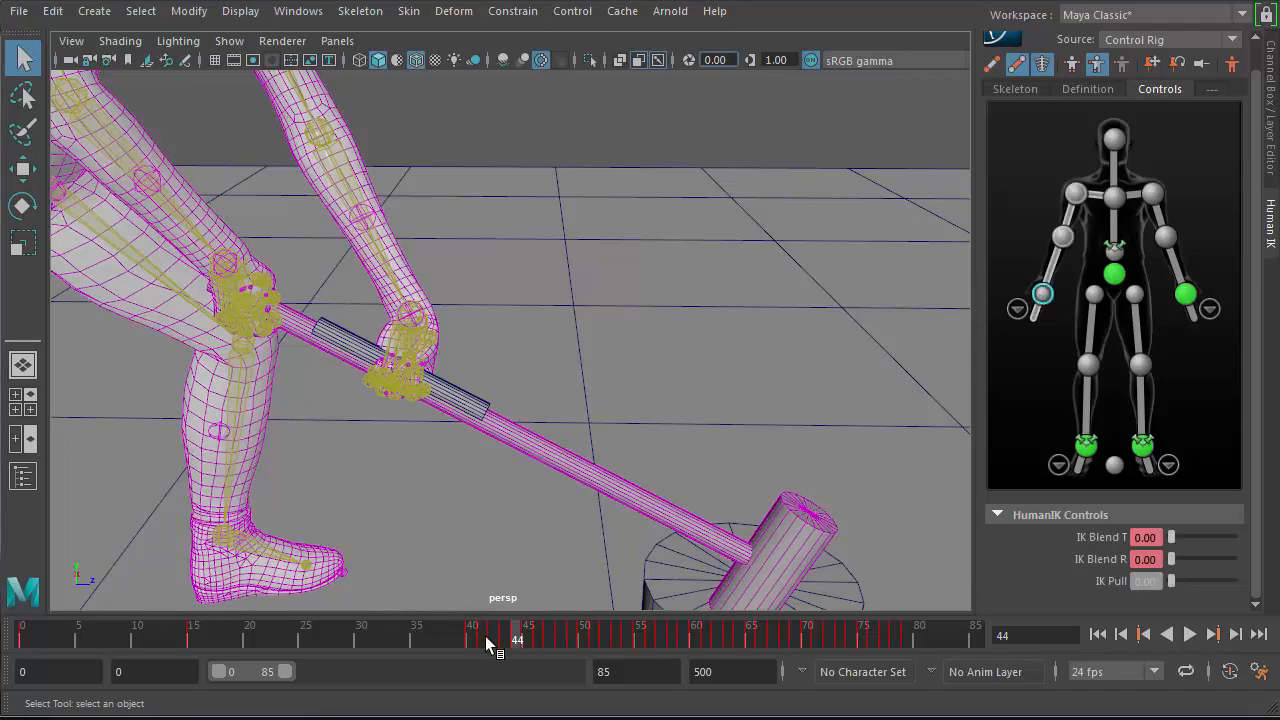
drag(521, 641, 483, 643)
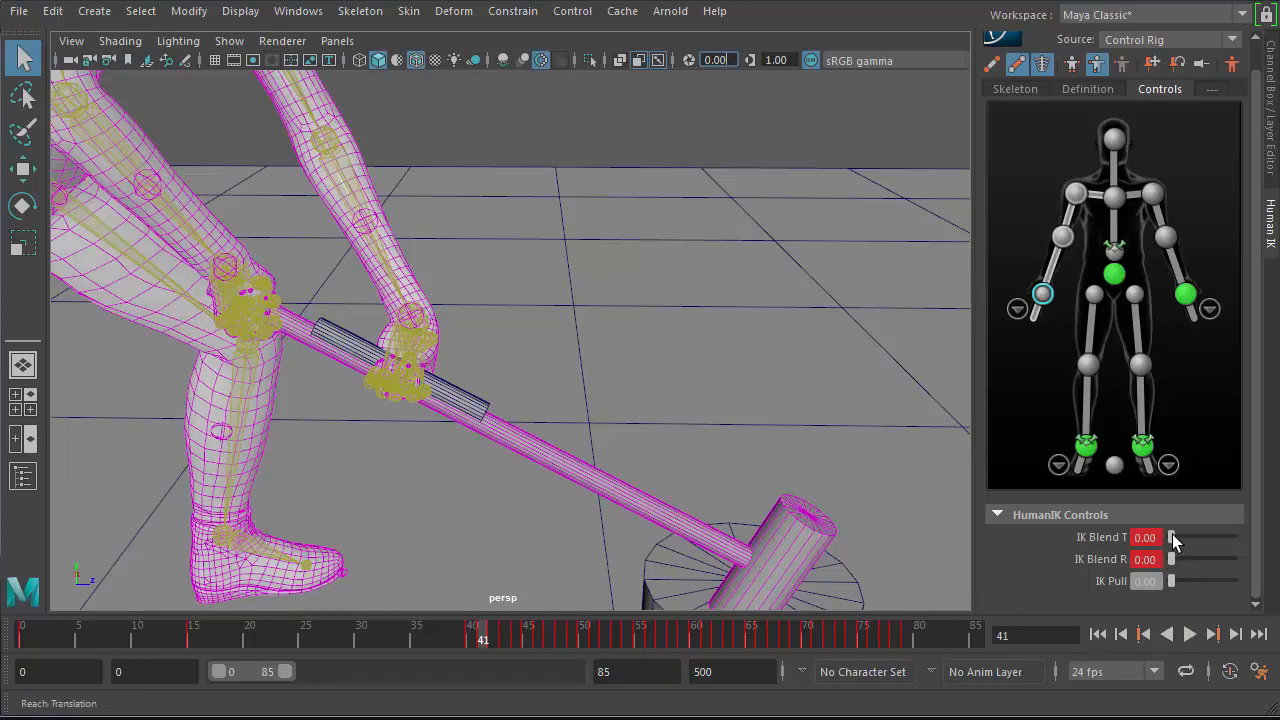
drag(1172, 537, 1279, 556)
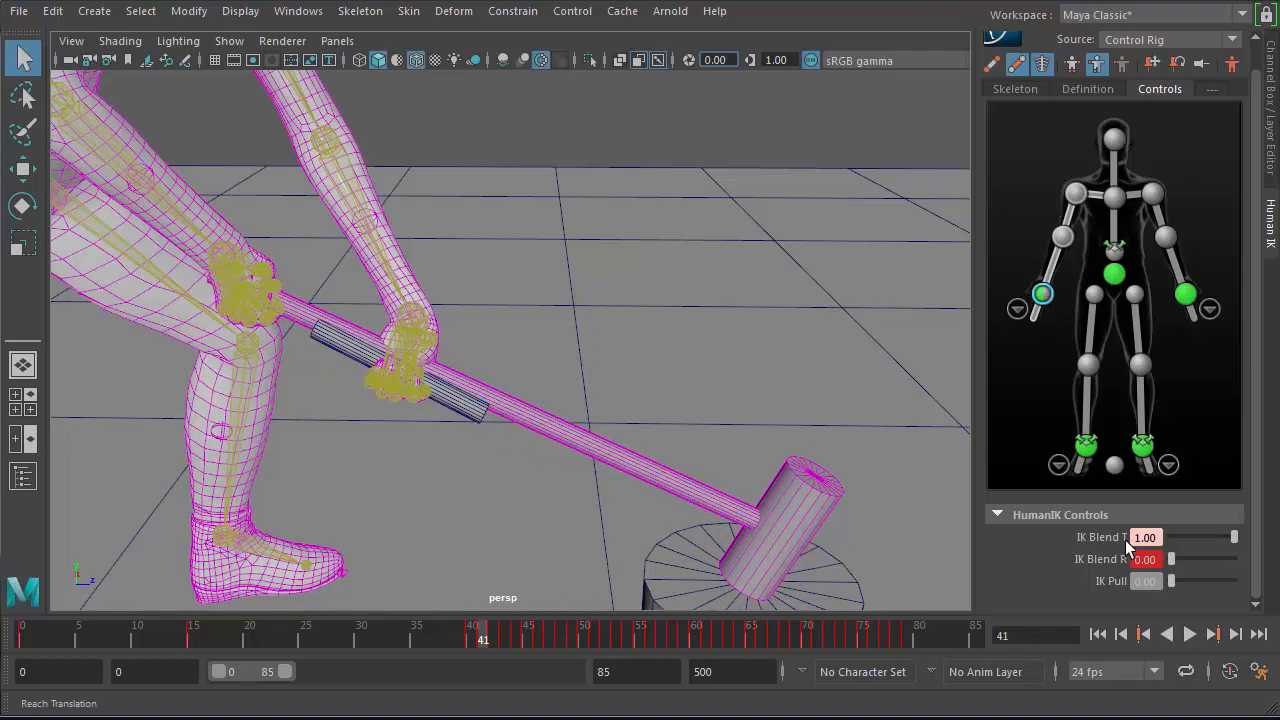
drag(1172, 562, 1263, 582)
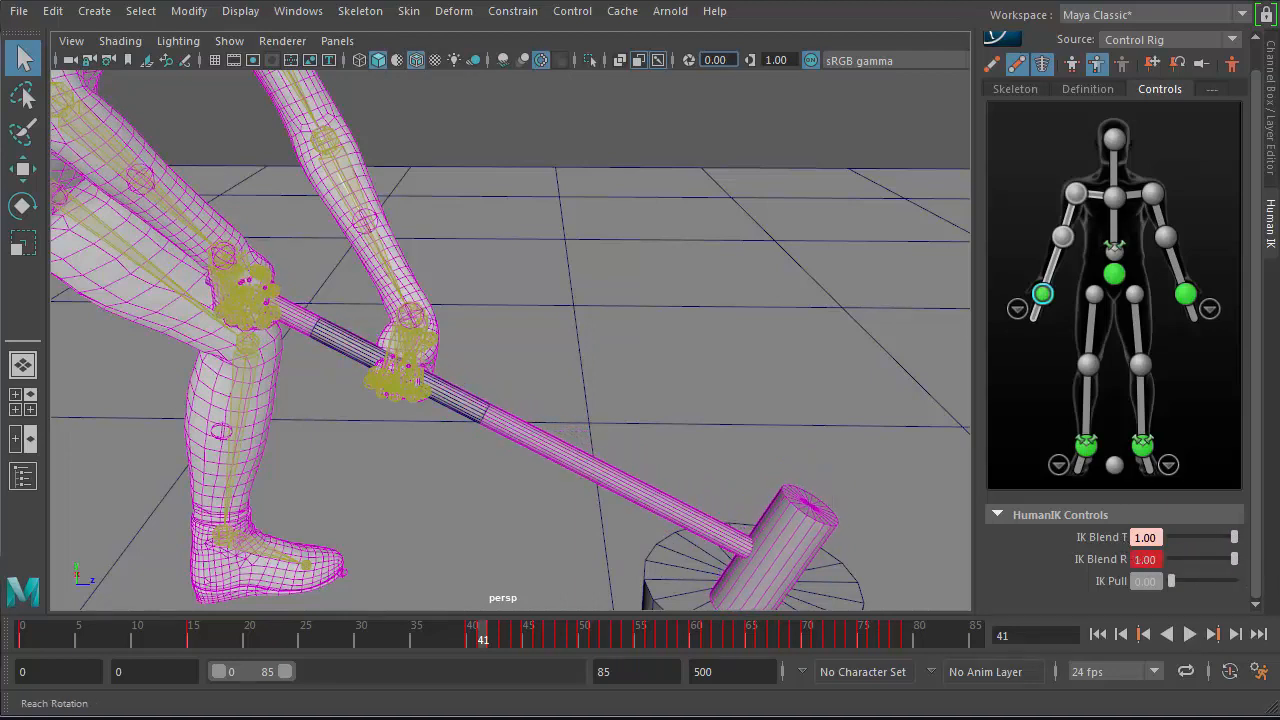
mouse_move(1228, 570)
mouse_down()
mouse_move(1155, 563)
mouse_move(1245, 560)
mouse_up()
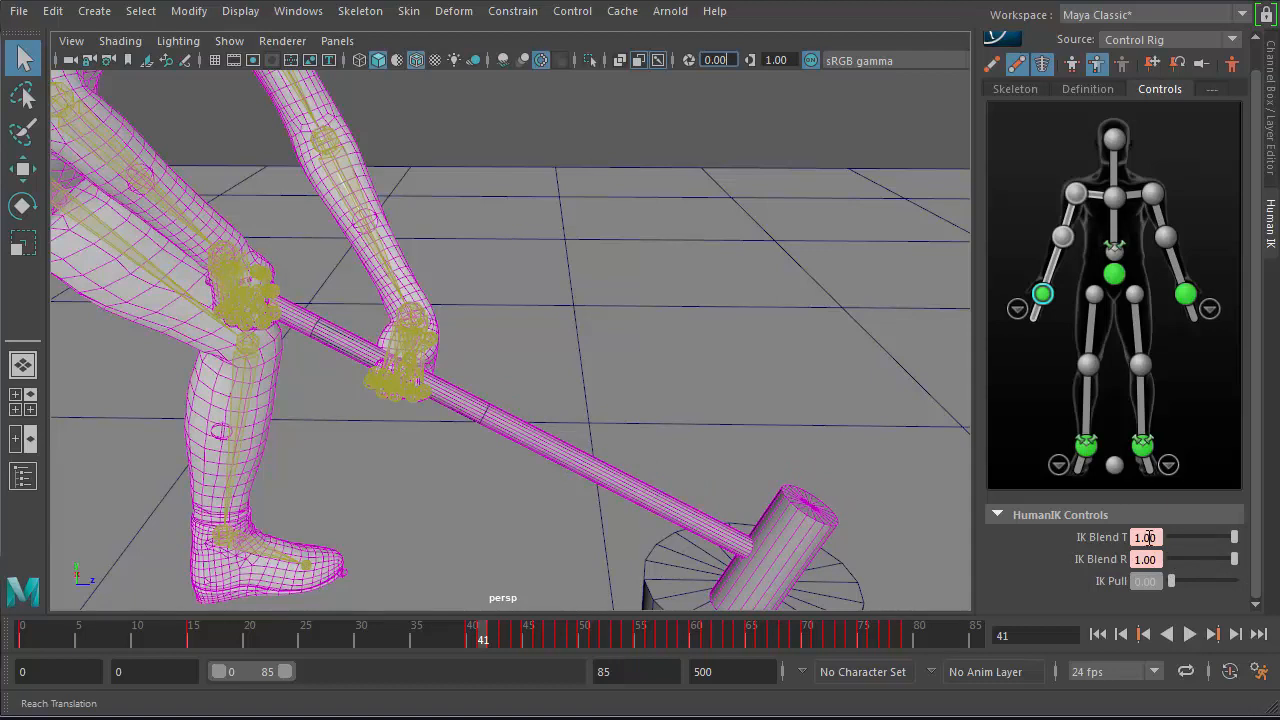
- Break the connections on the right wrist effector's IK Blend T and IK Blend R, keeping the translation blend at 1.00
right_click(1144, 537)
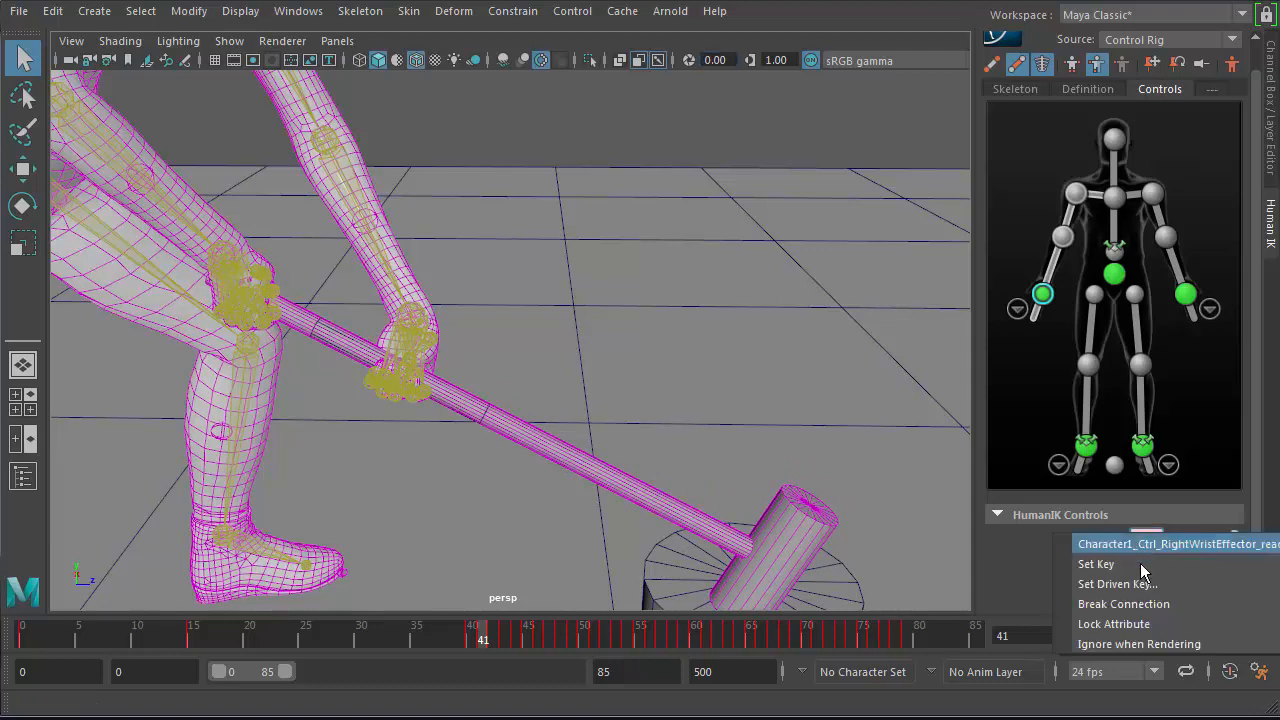
click(1148, 600)
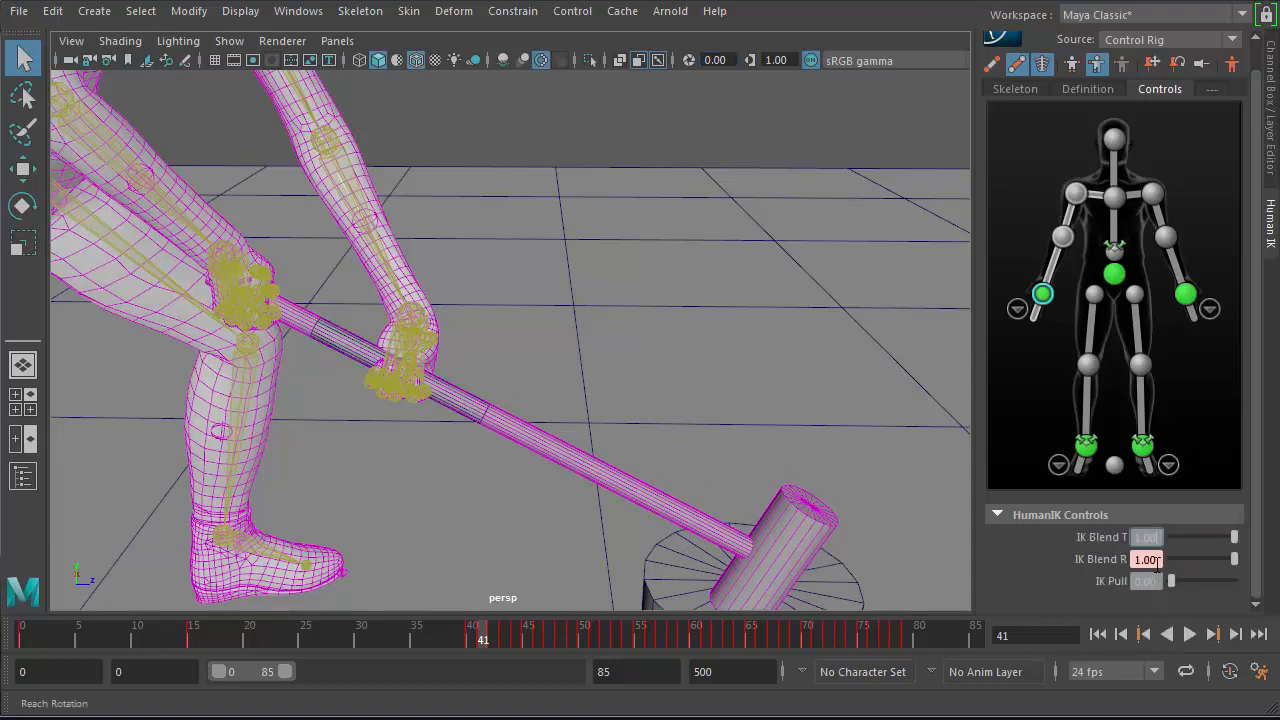
right_click(1150, 559)
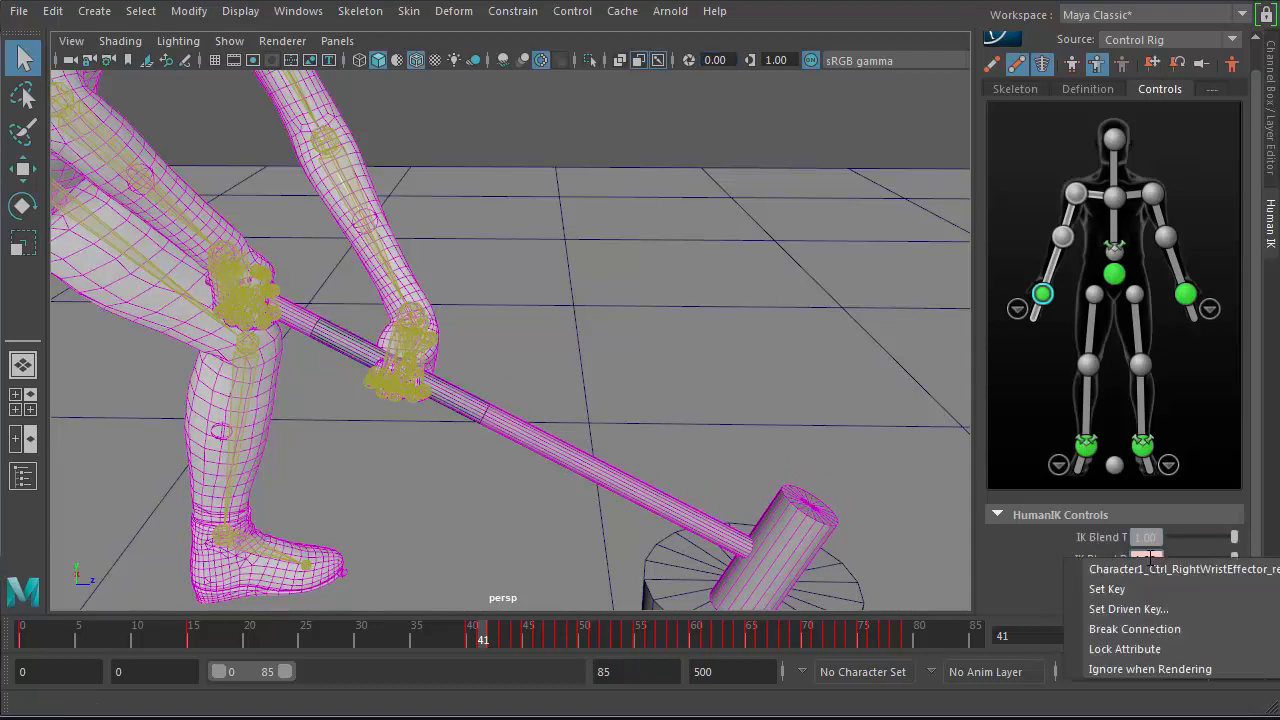
click(1150, 628)
drag(1233, 541, 1277, 570)
- Play the animation from frame 0, stop at frame 45, and check both hands on the handle
drag(478, 634, 22, 638)
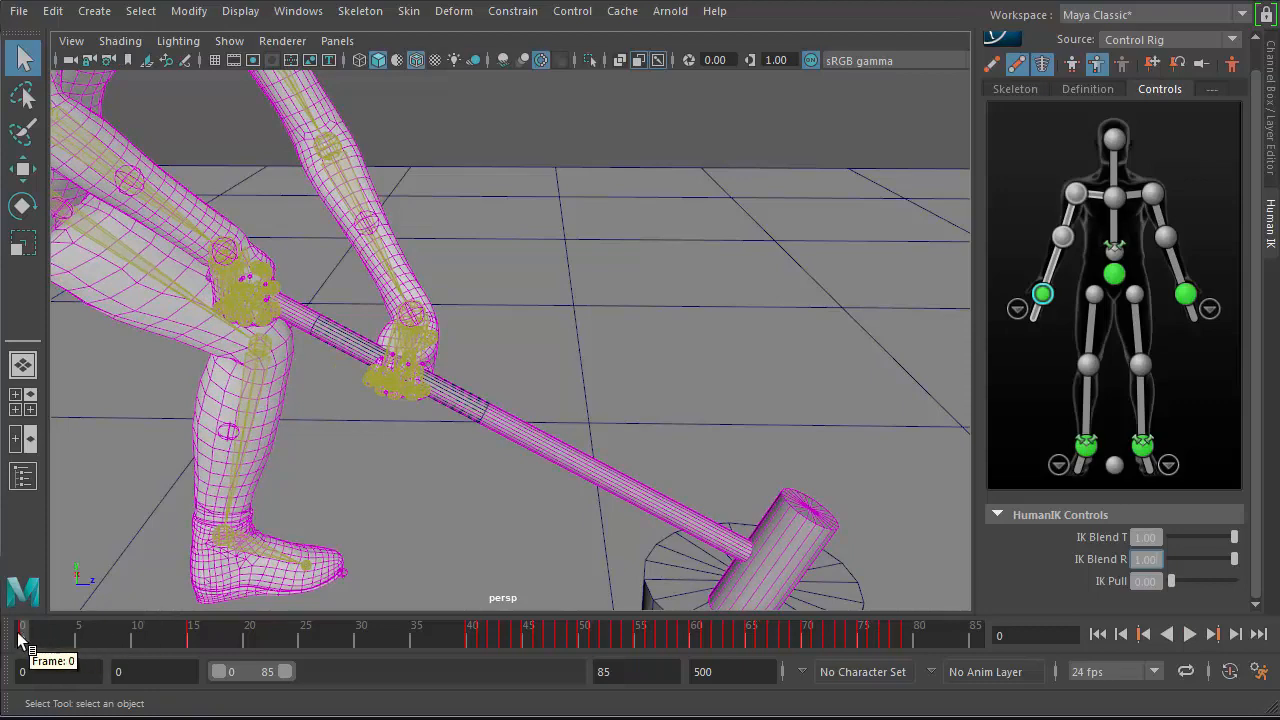
key(alt+v)
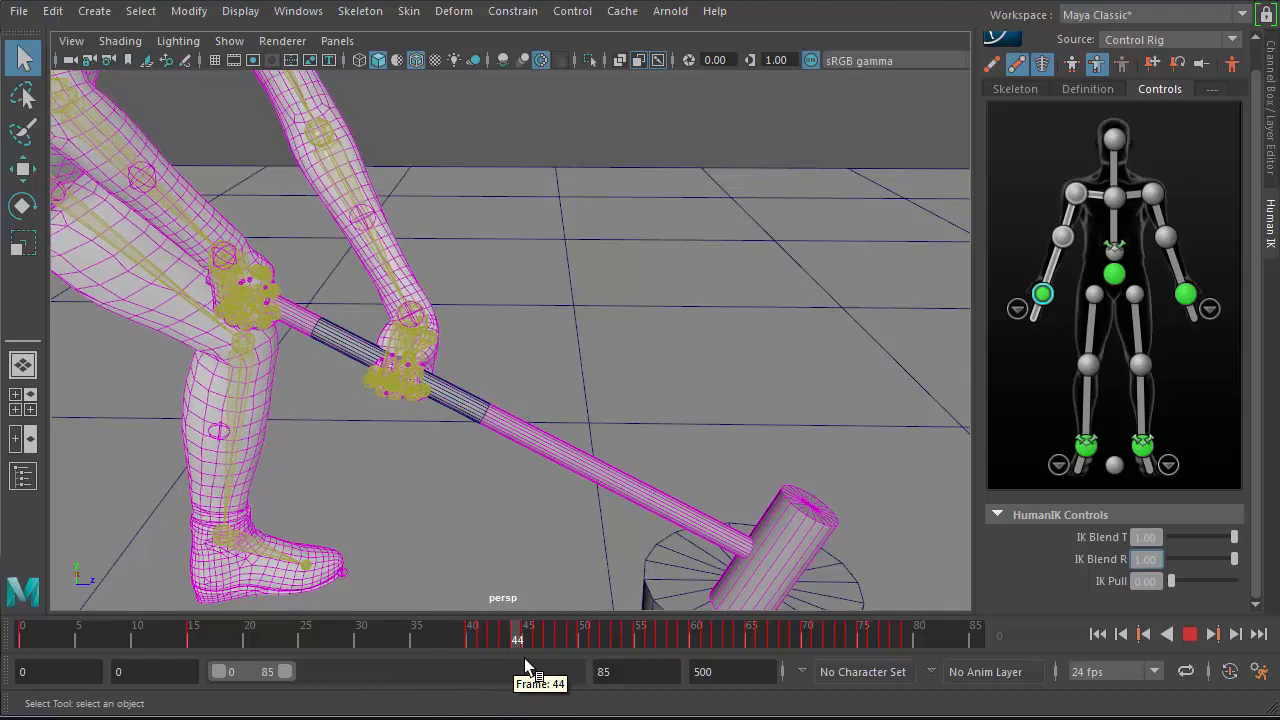
mouse_move(535, 657)
mouse_down()
mouse_move(498, 648)
mouse_move(549, 650)
mouse_move(503, 640)
mouse_move(544, 640)
mouse_move(529, 643)
mouse_up()
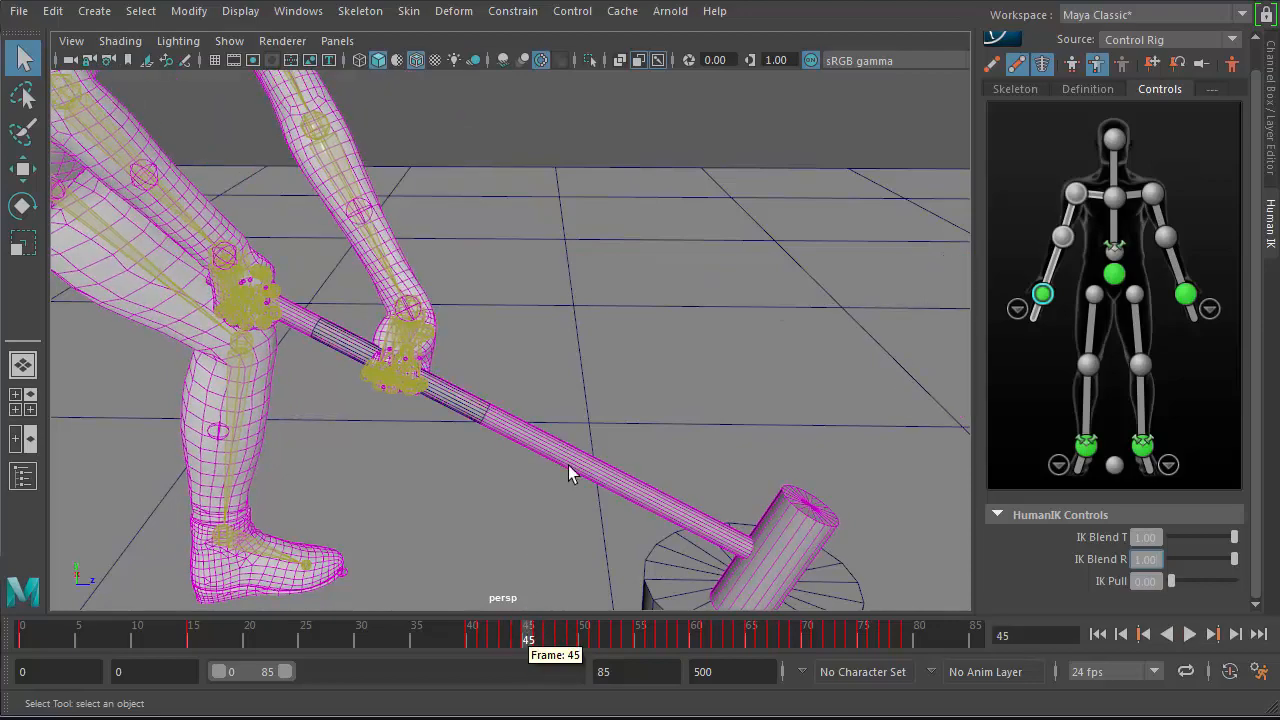
alt+drag(571, 467, 497, 489)
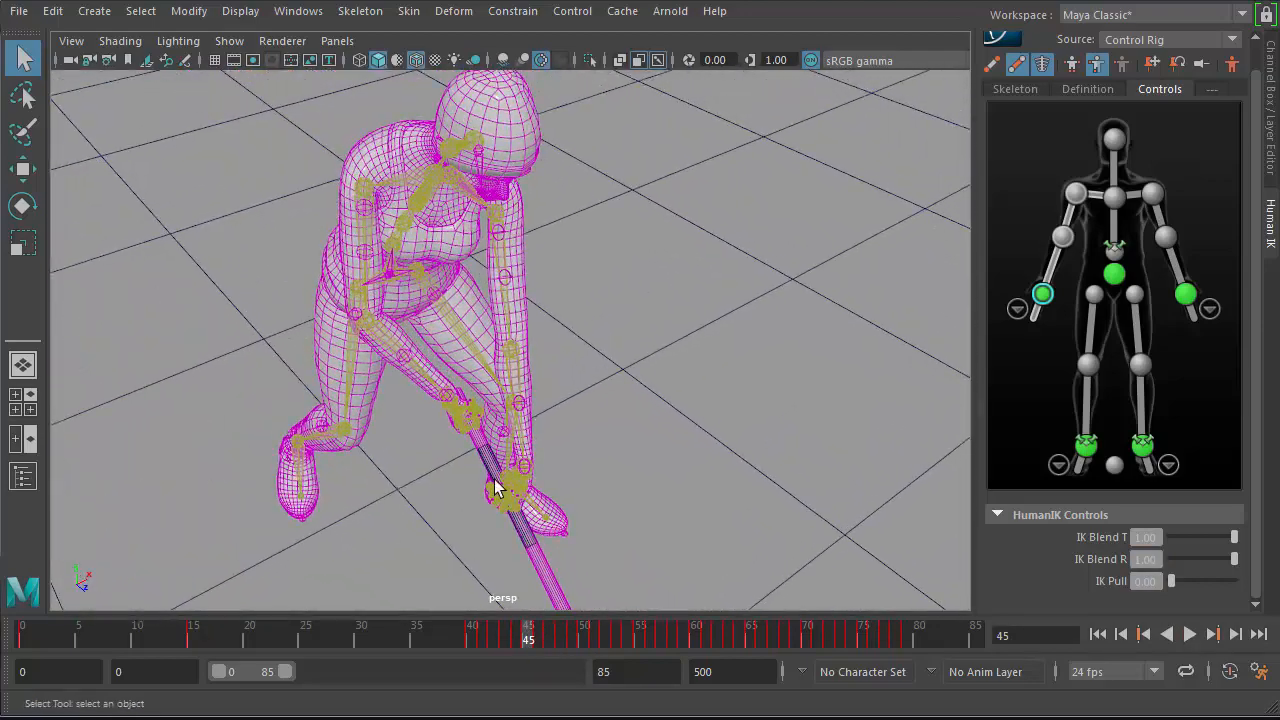
- Set the left wrist effector's IK Pull to 1.00, examining the hands and body from several angles
click(1186, 296)
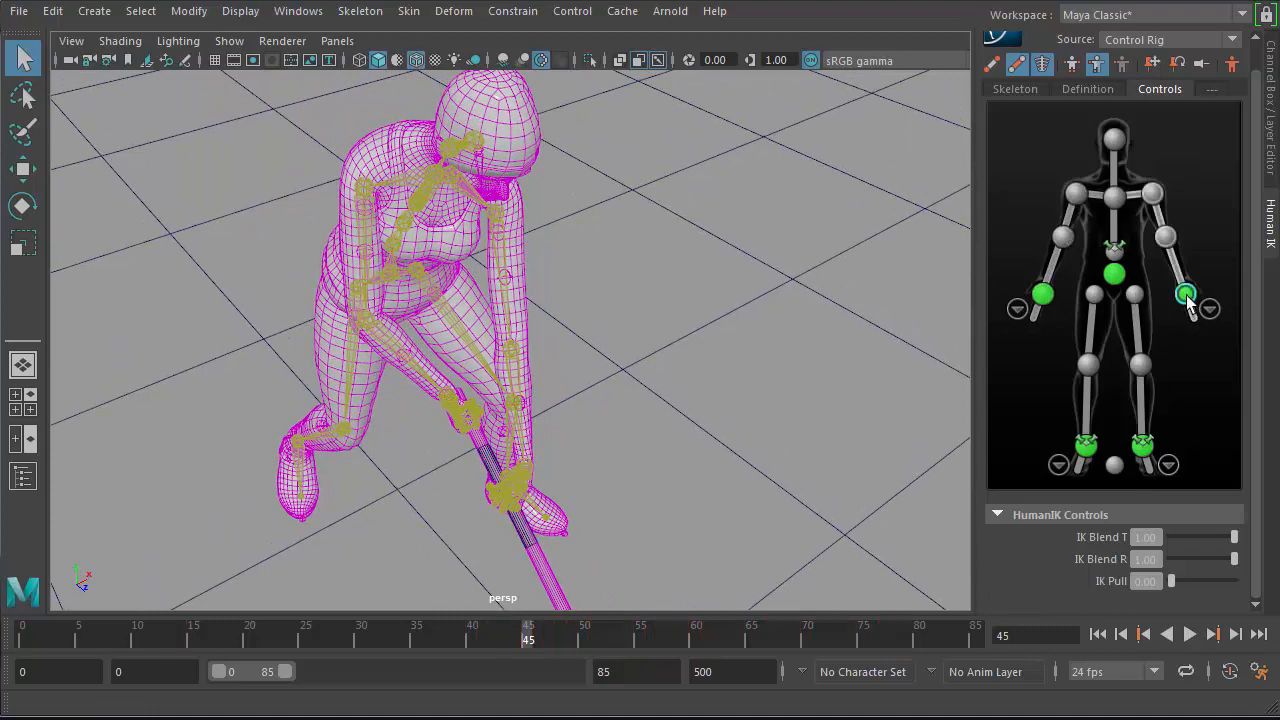
alt+middle_drag(738, 375, 728, 291)
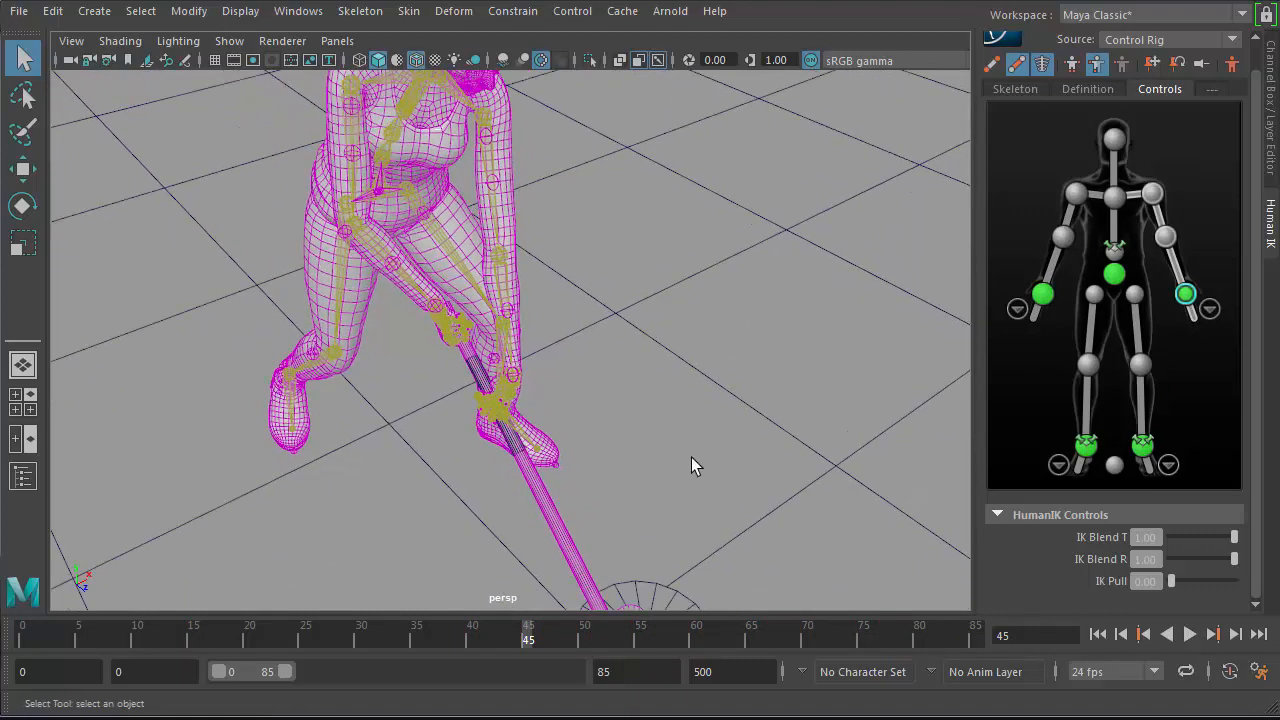
alt+drag(525, 352, 603, 421)
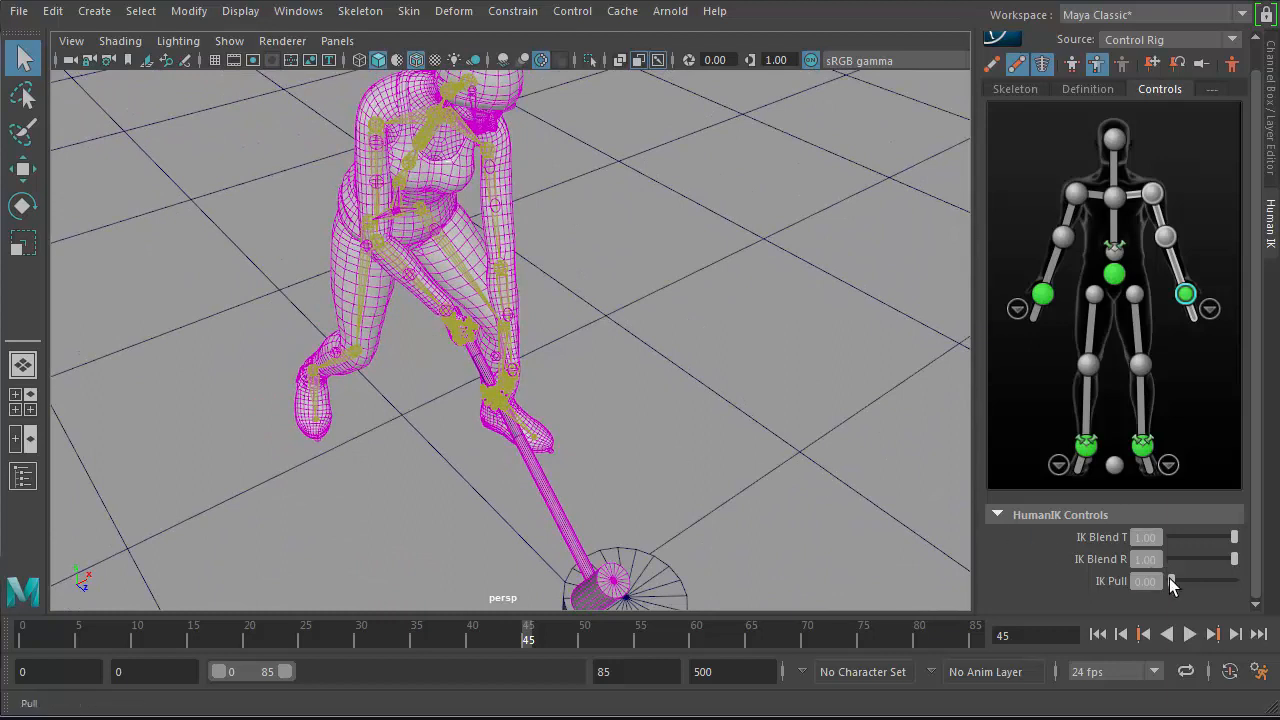
drag(1172, 586, 1240, 600)
alt+right_drag(765, 456, 862, 472)
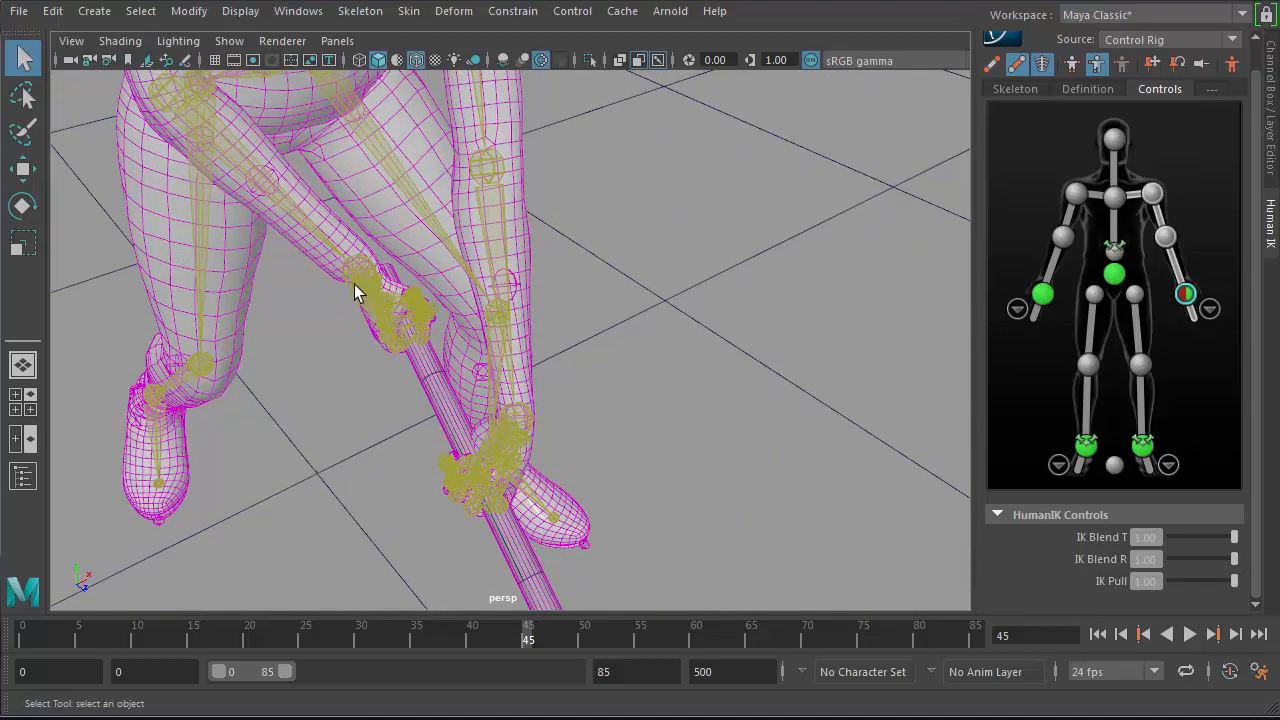
drag(1232, 584, 1240, 614)
alt+right_drag(545, 325, 370, 199)
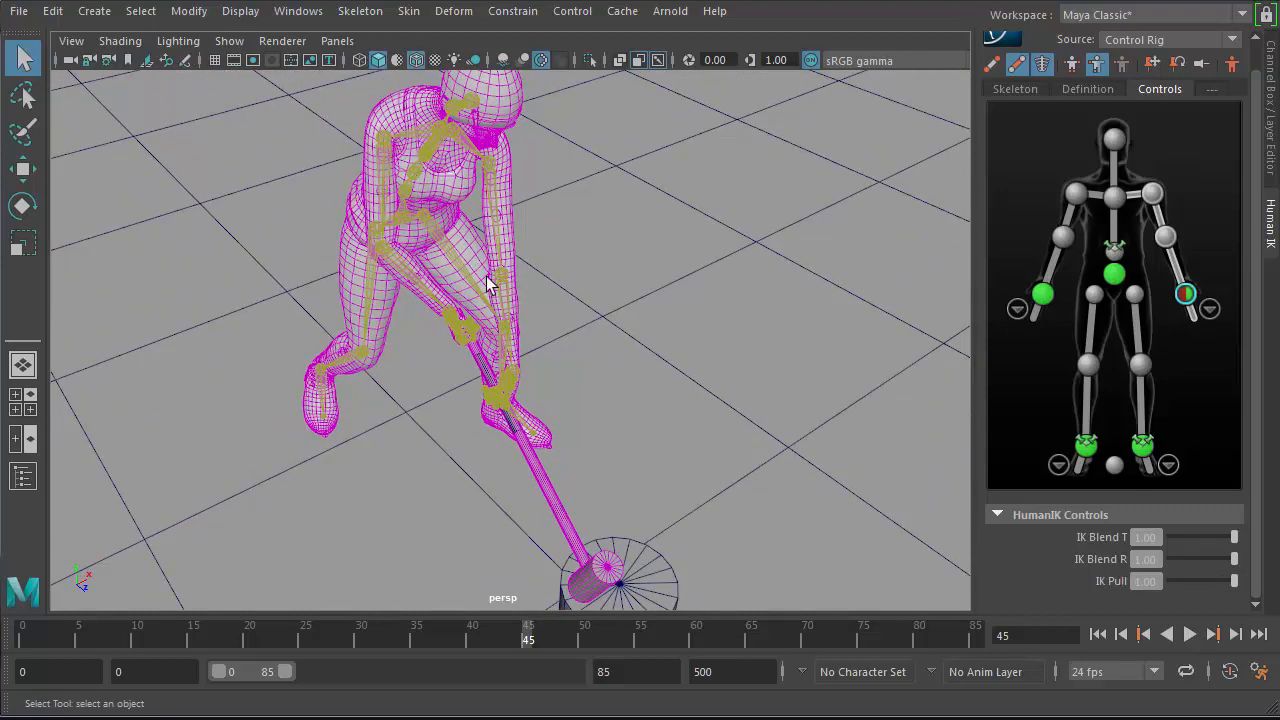
alt+drag(487, 278, 598, 247)
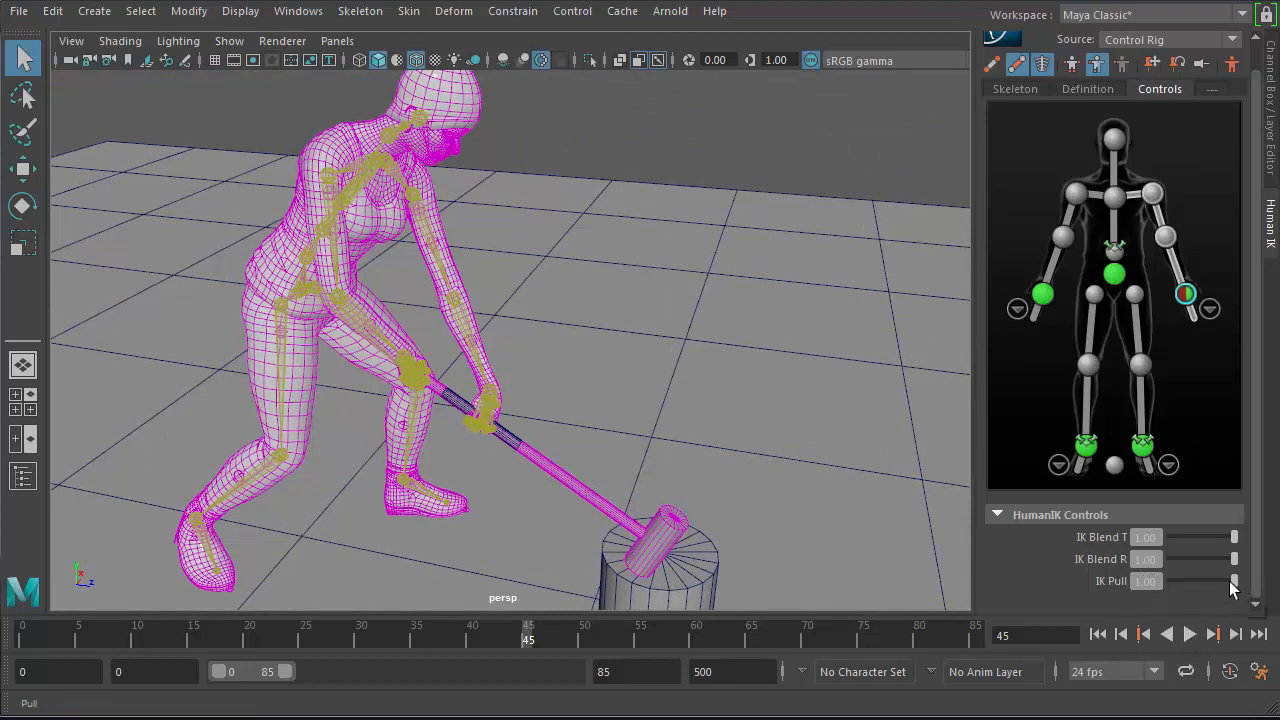
- Play the animation close up on the hands from frame 23 to about frame 46 to examine the grip on the handle
alt+drag(683, 410, 358, 525)
drag(110, 642, 286, 660)
scroll(745, 489, up, 8)
scroll(603, 320, down, 4)
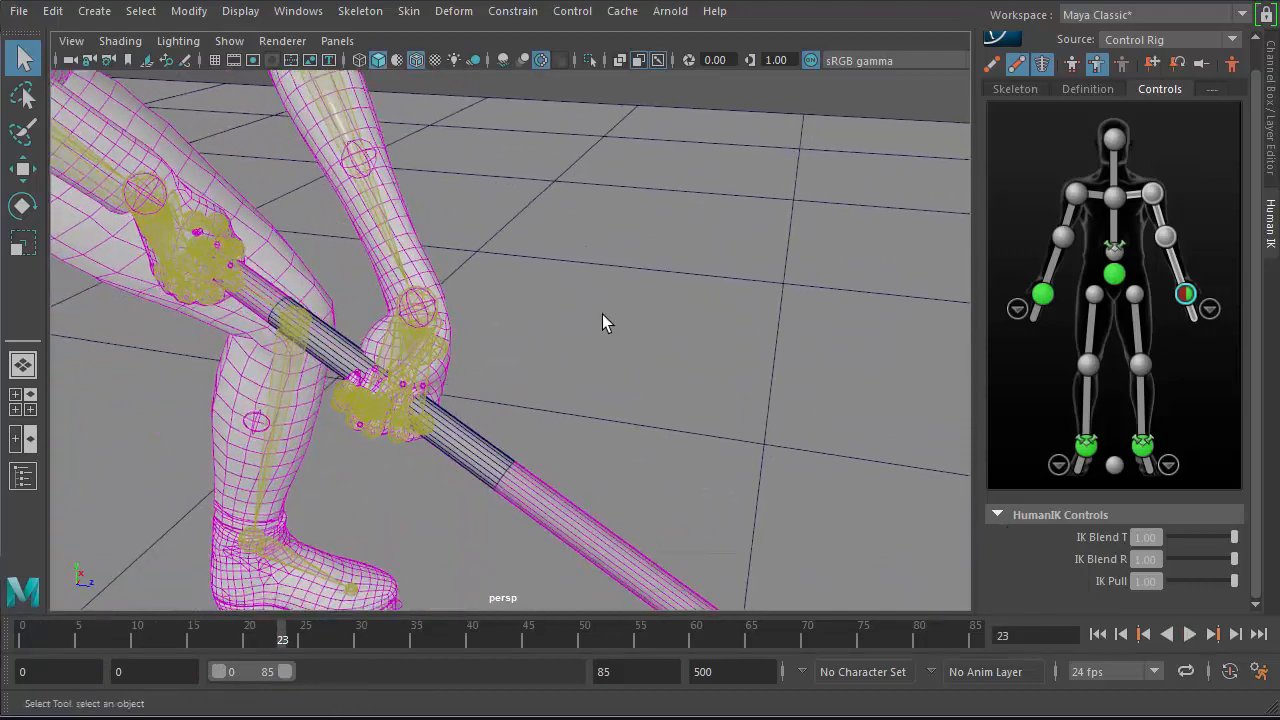
alt+drag(603, 320, 578, 357)
key(alt+v)
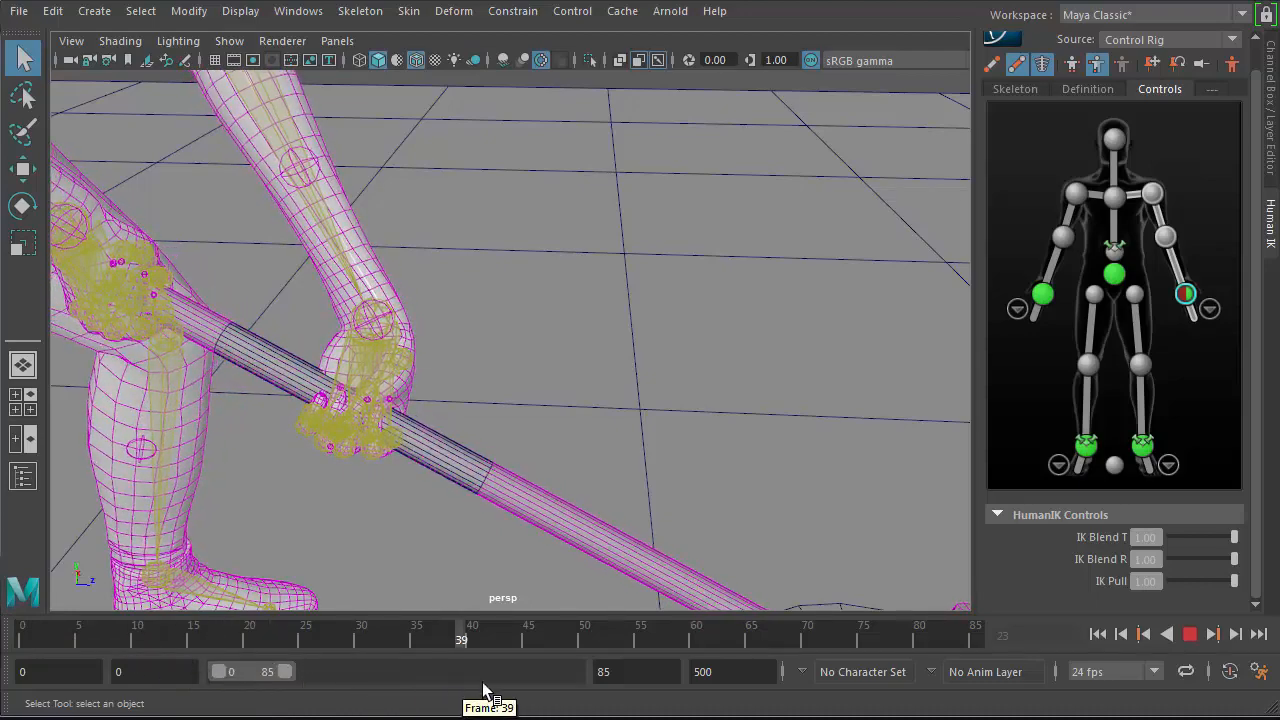
drag(537, 683, 540, 682)
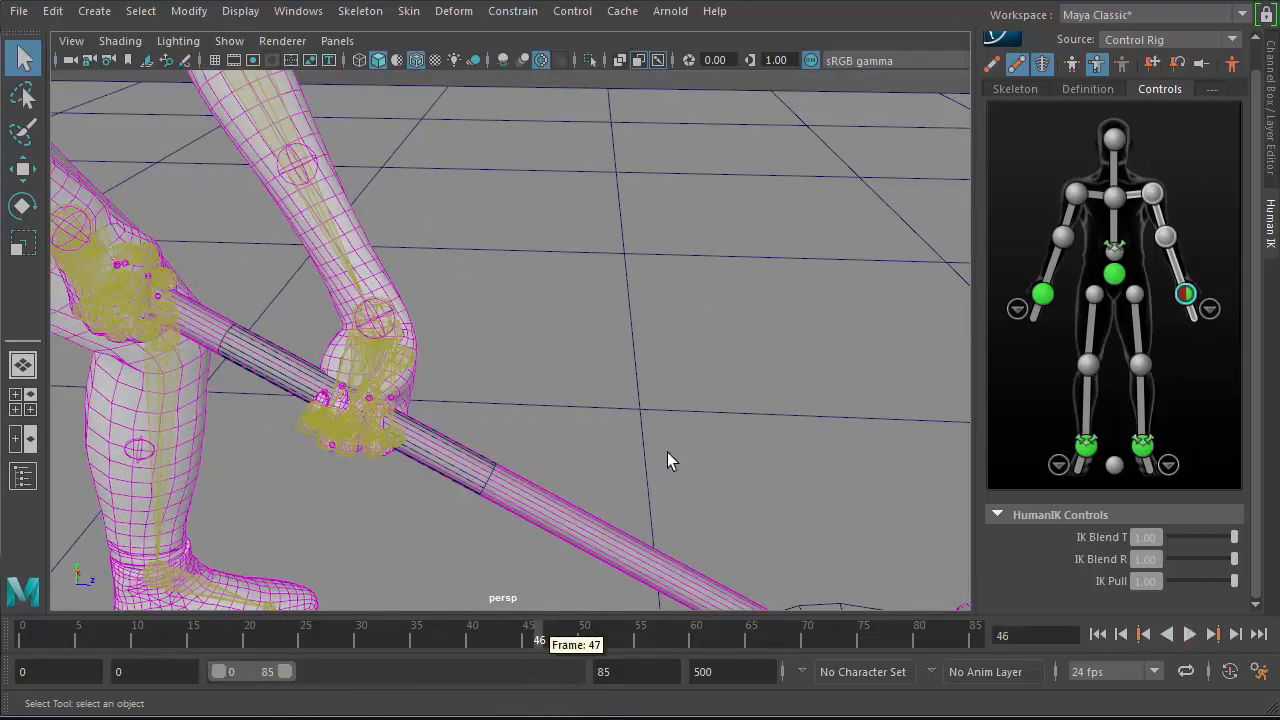
- Scrub through the swing and inspect the raised-hammer poses at frames 52, 58 and 71
alt+right_drag(667, 452, 295, 480)
drag(533, 630, 606, 640)
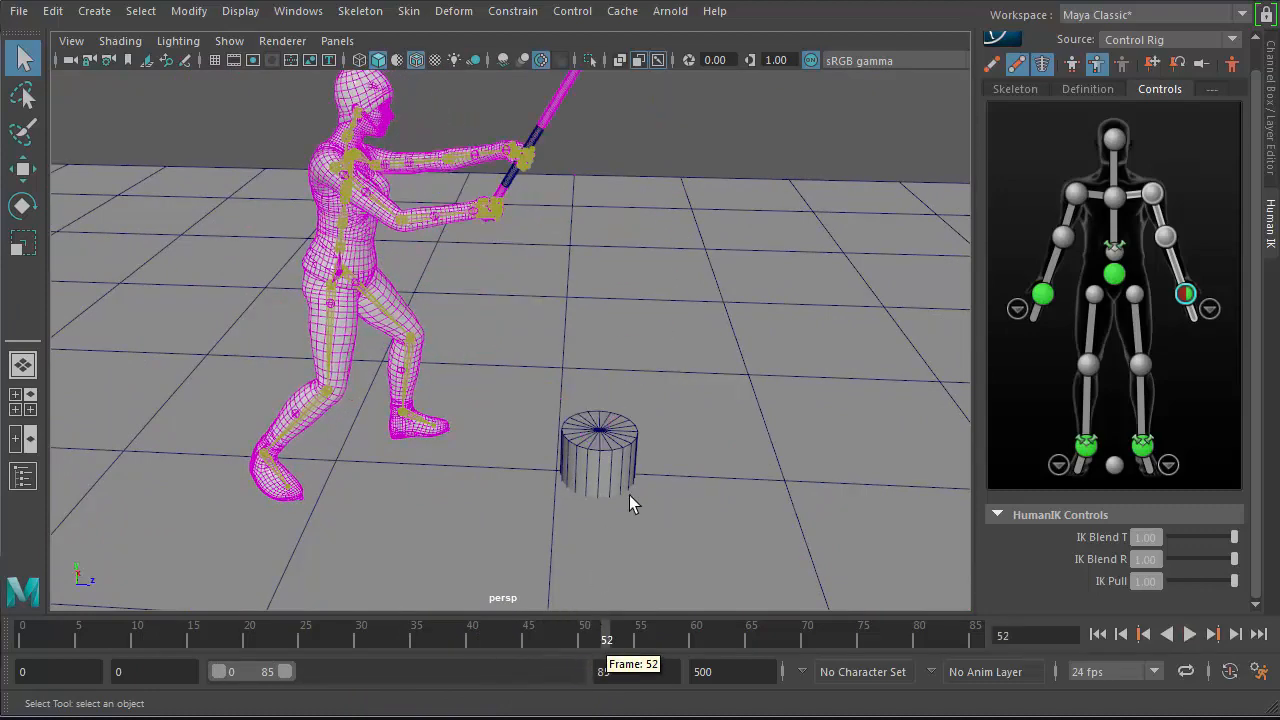
alt+right_drag(629, 495, 345, 340)
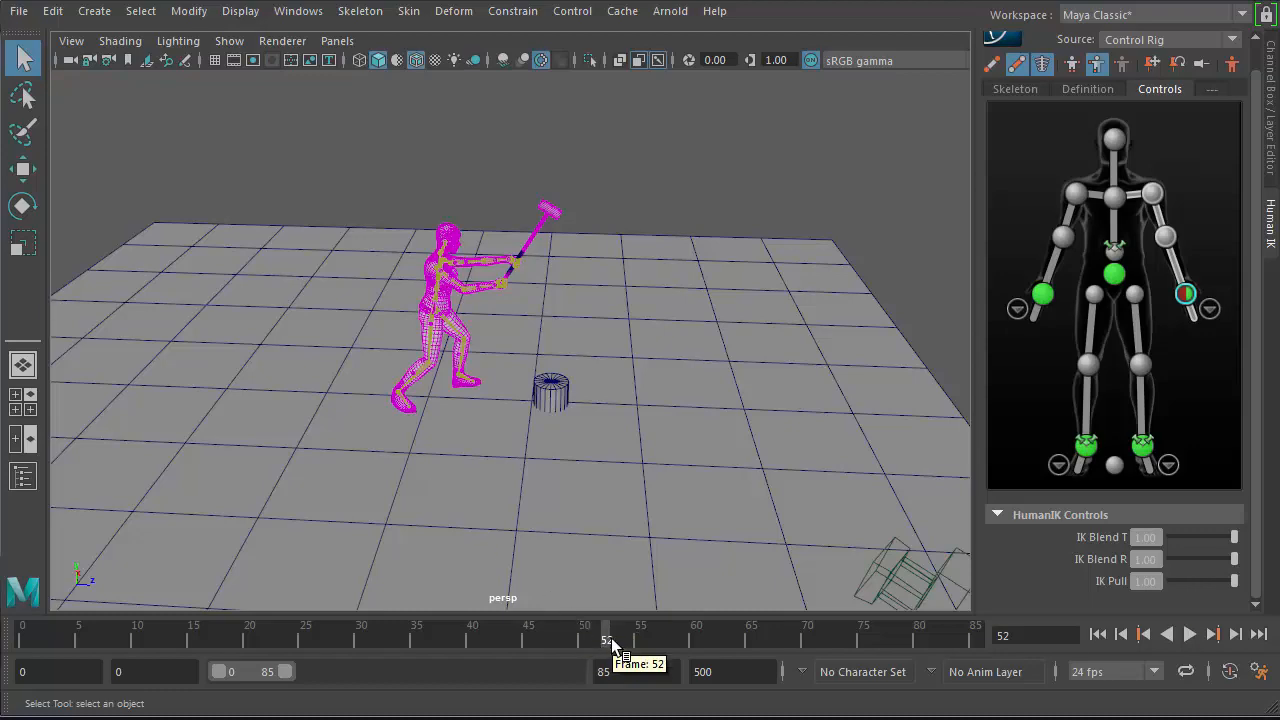
drag(613, 645, 674, 646)
alt+right_drag(410, 413, 693, 503)
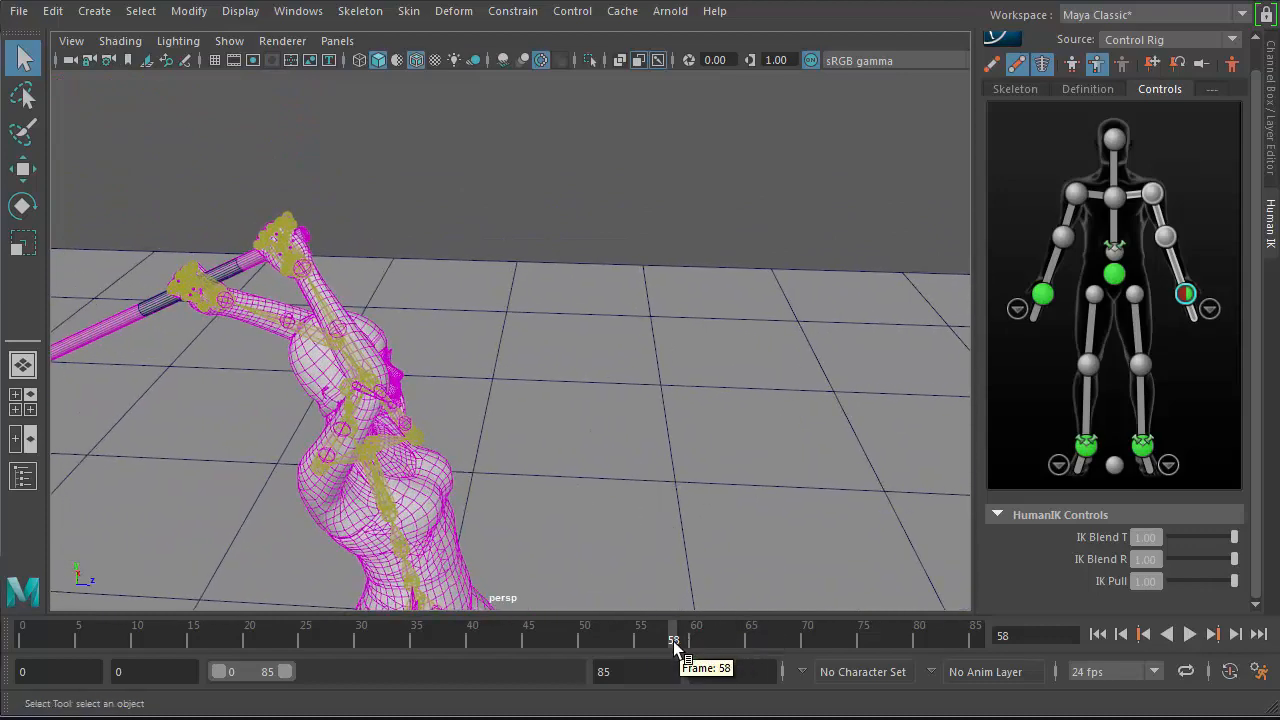
drag(677, 646, 813, 606)
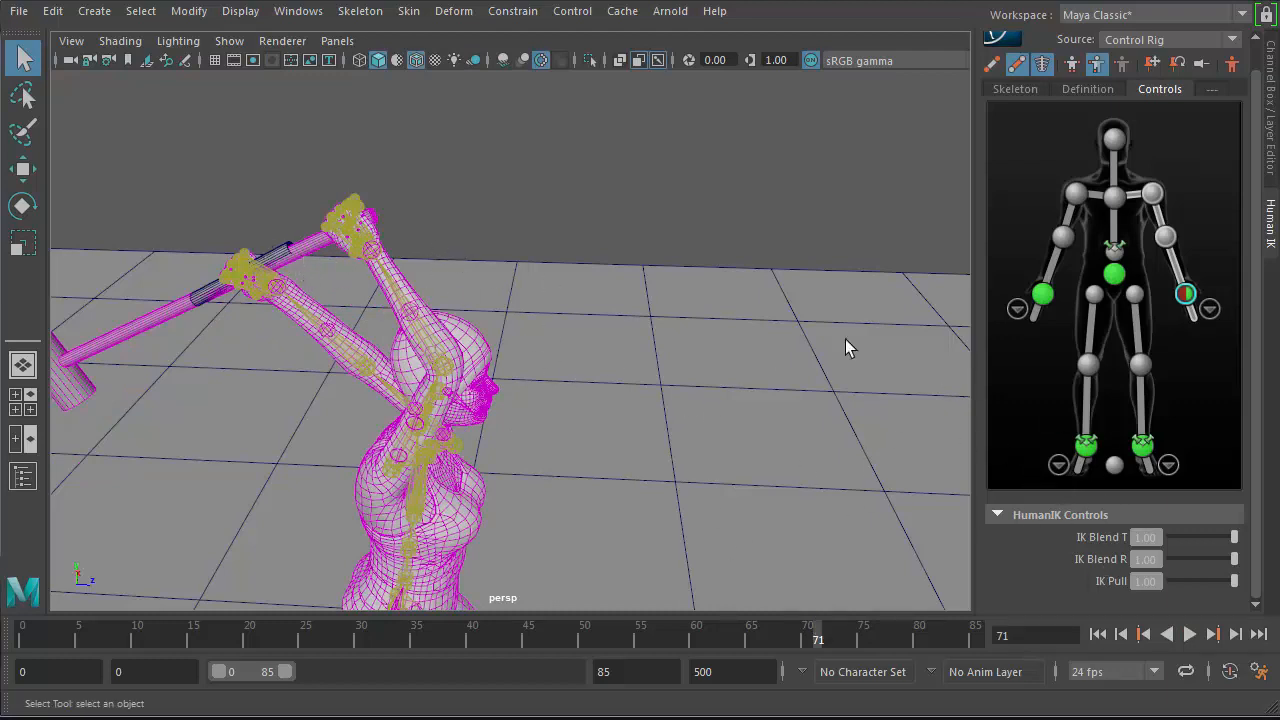
- Try rotating the left collarbone control at frame 71 to raise the left shoulder in the overhead hammer pose
alt+drag(381, 385, 254, 380)
alt+right_drag(254, 380, 688, 419)
alt+drag(565, 409, 440, 402)
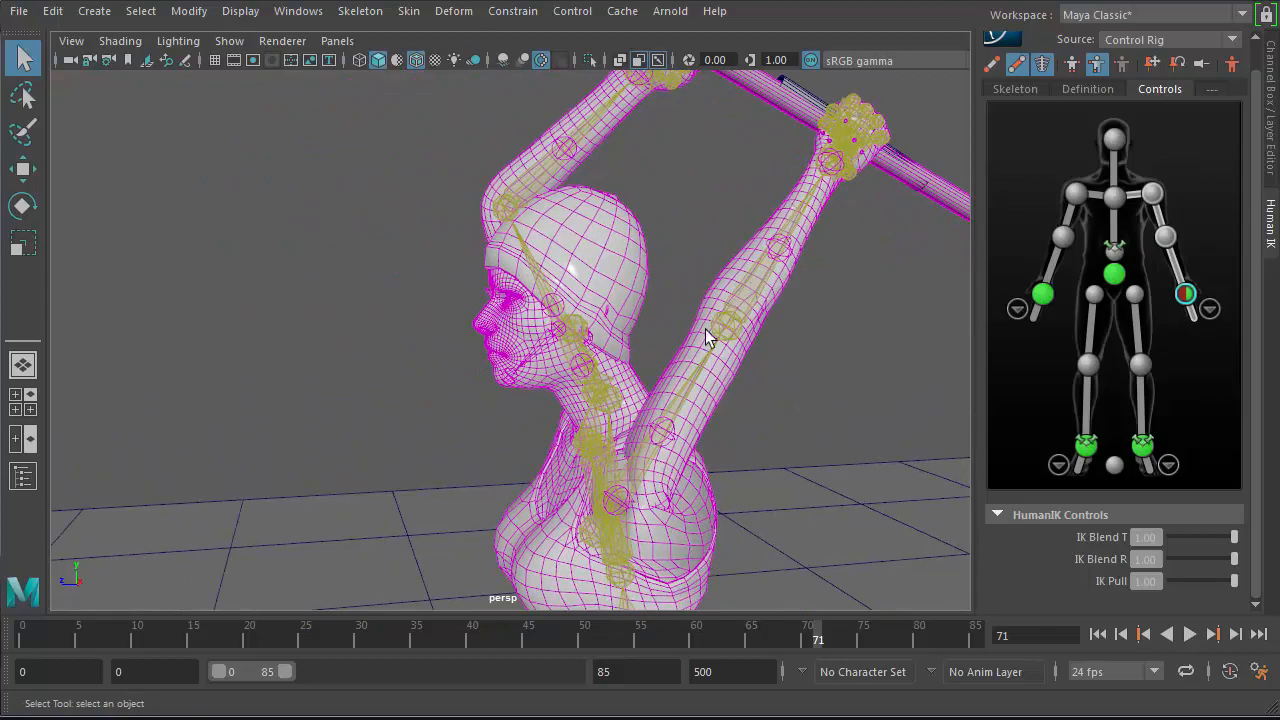
alt+drag(706, 338, 698, 229)
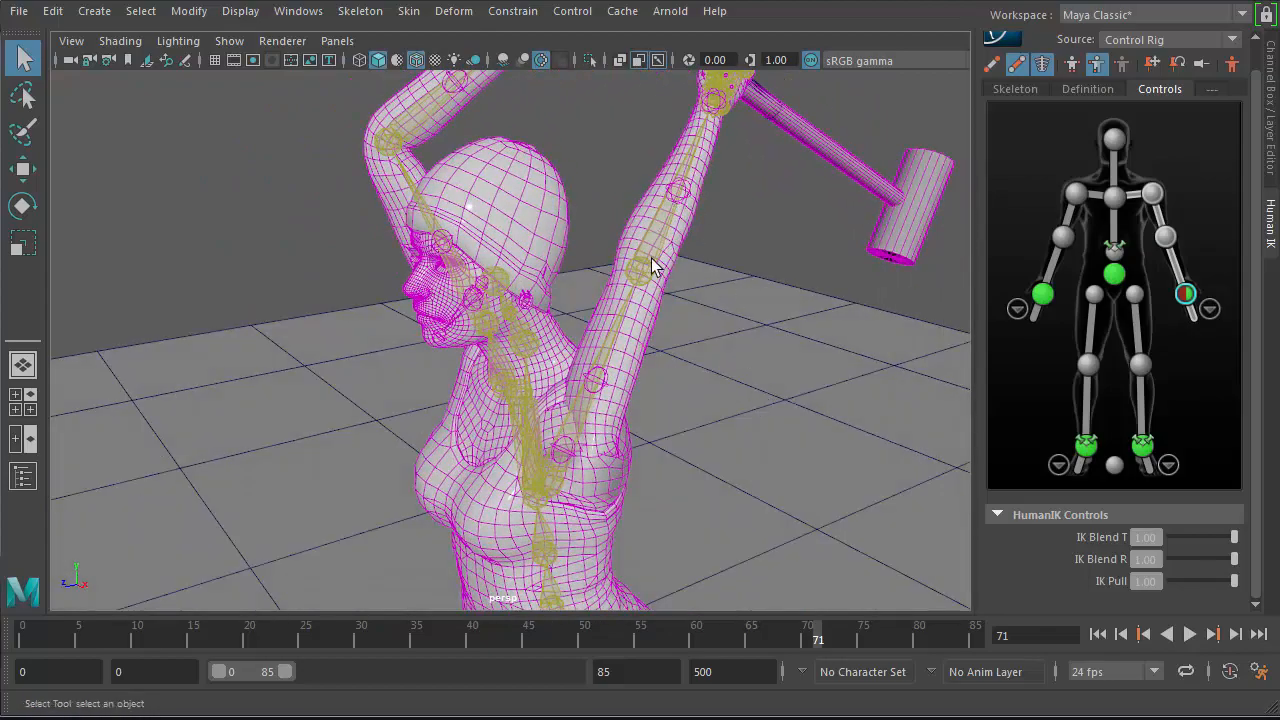
alt+drag(651, 266, 753, 366)
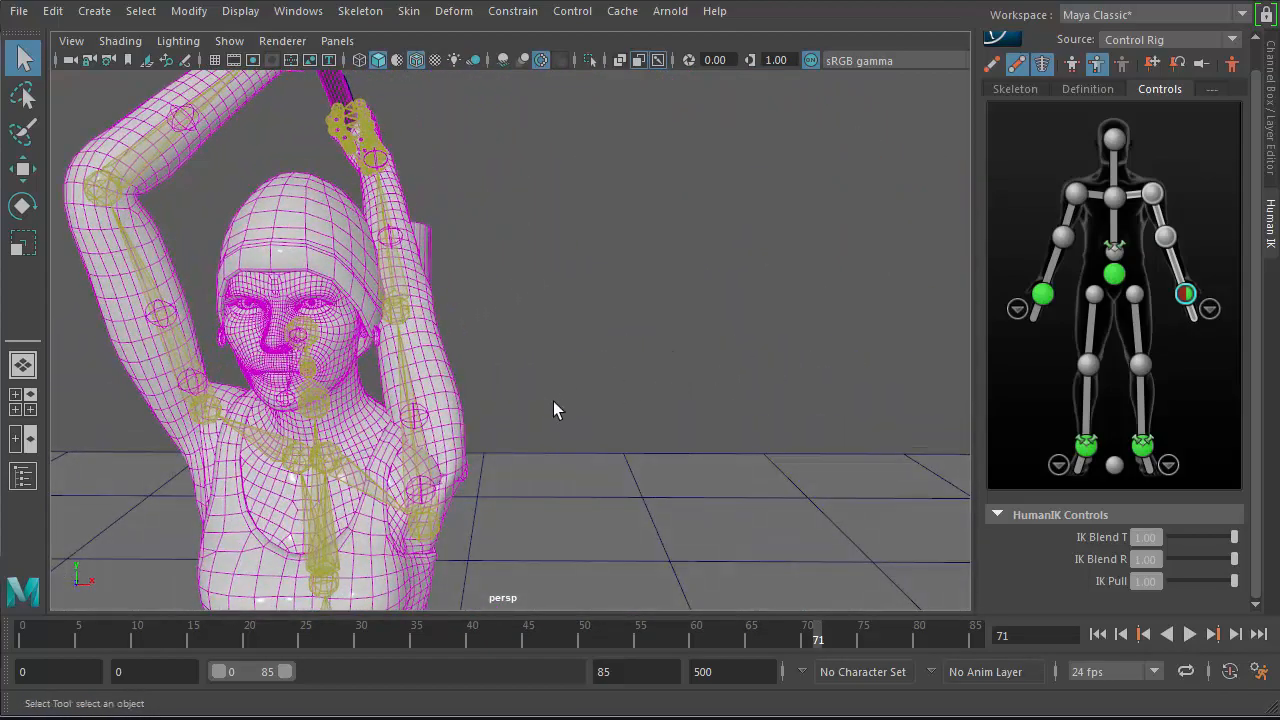
click(360, 490)
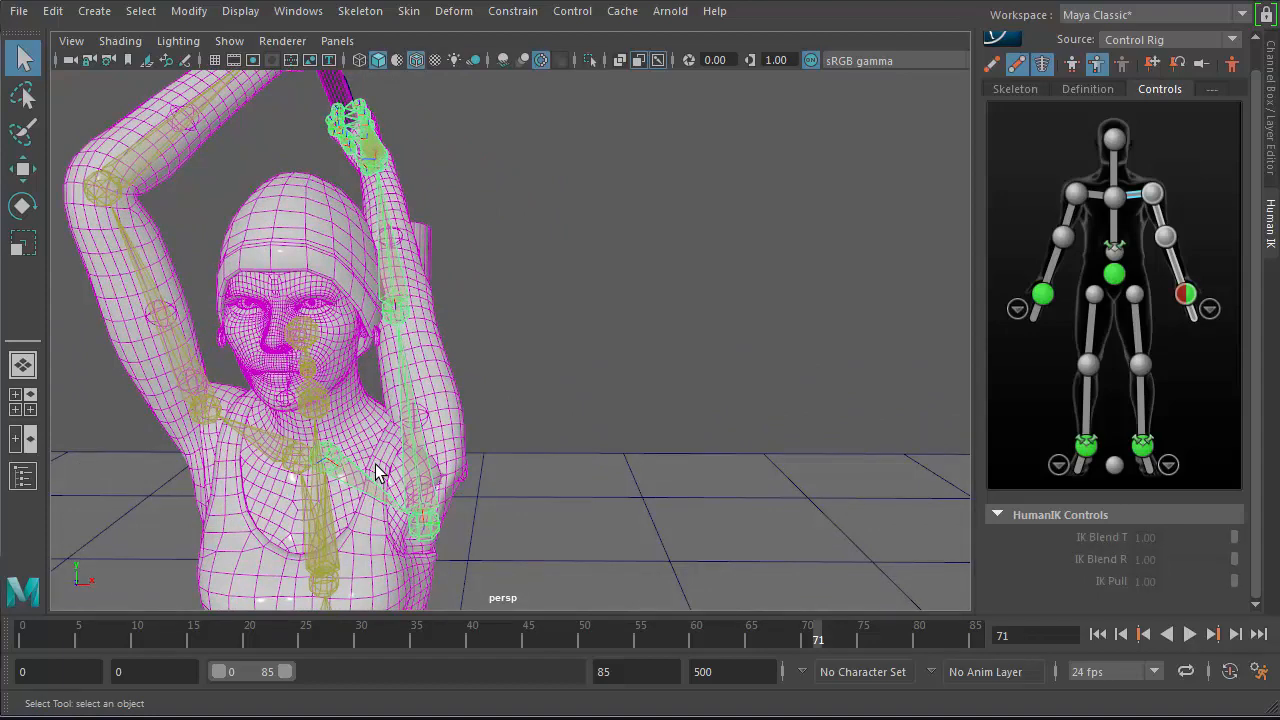
alt+drag(253, 427, 372, 455)
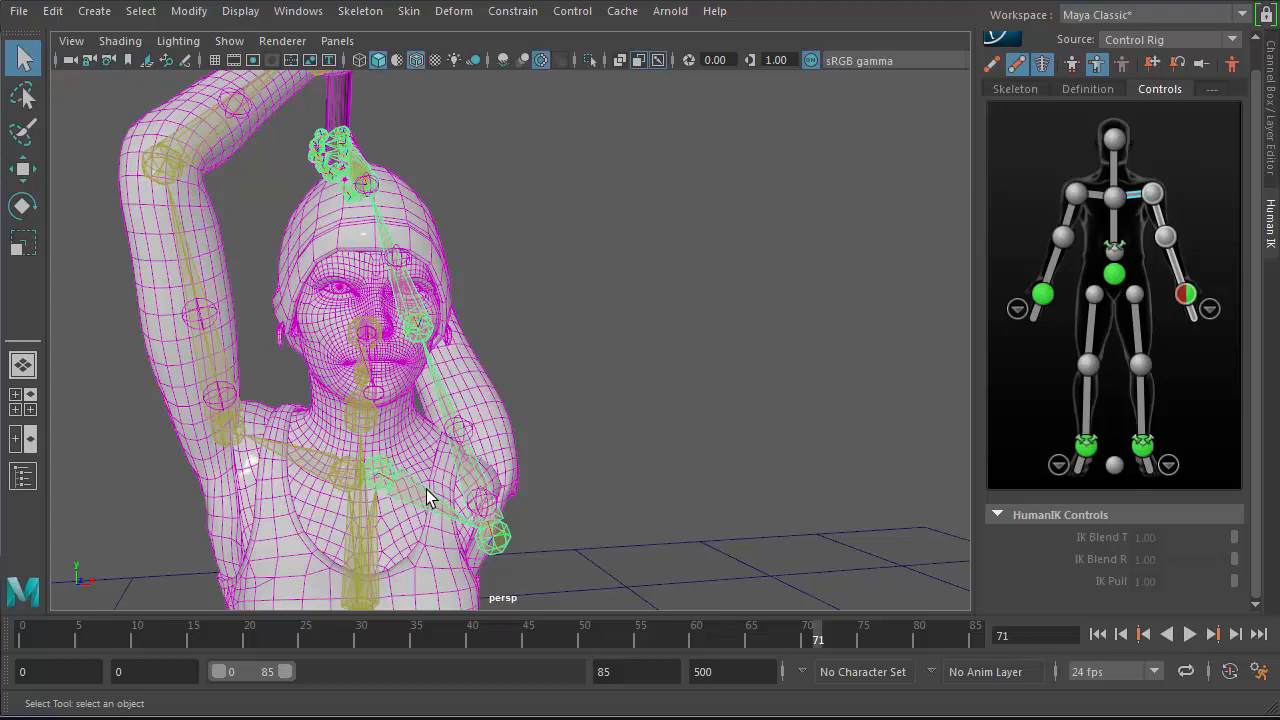
key(w)
key(e)
click(470, 455)
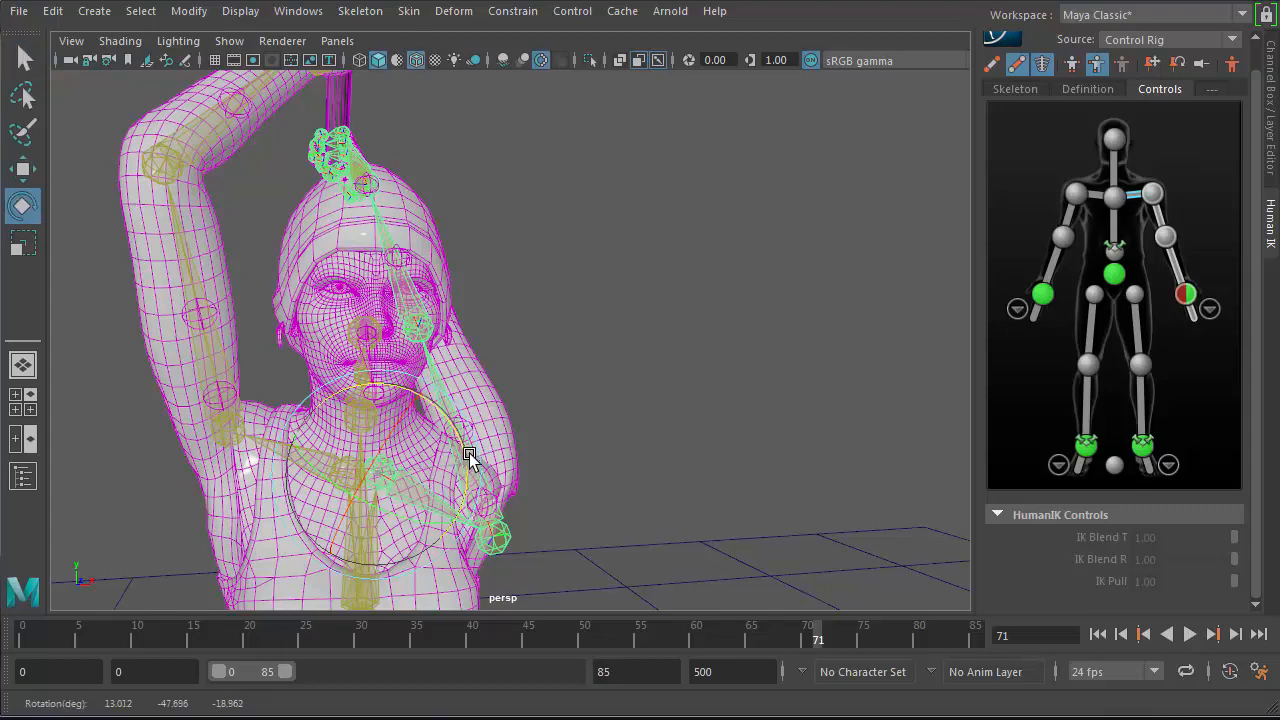
drag(470, 455, 446, 298)
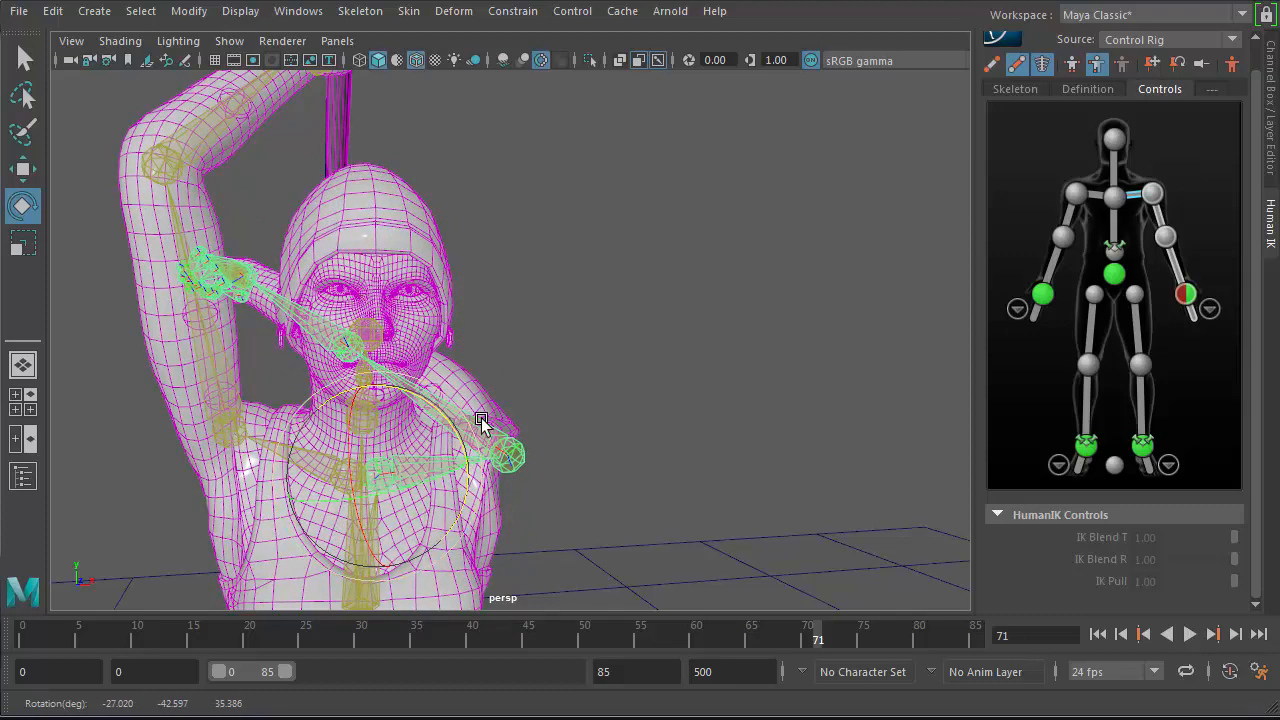
drag(468, 497, 438, 583)
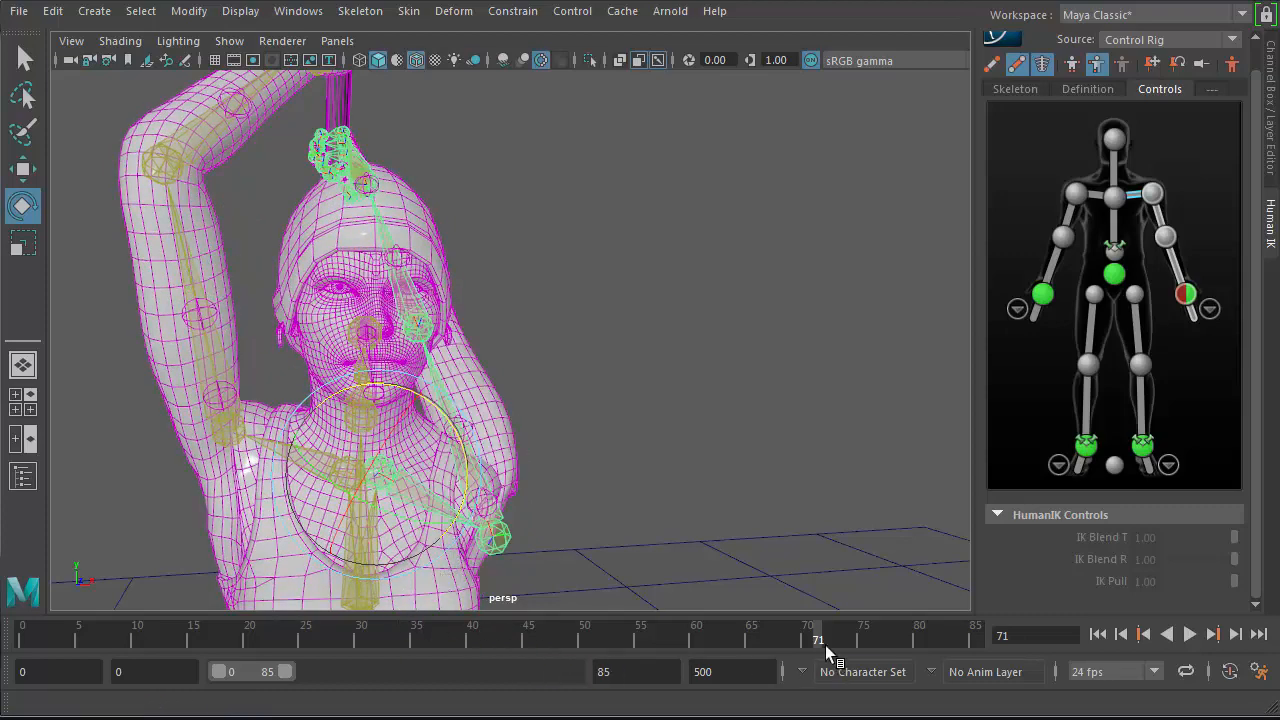
- Return the animation to frame 0 and examine the starting pose from the side with the hammer in view
drag(816, 640, 12, 532)
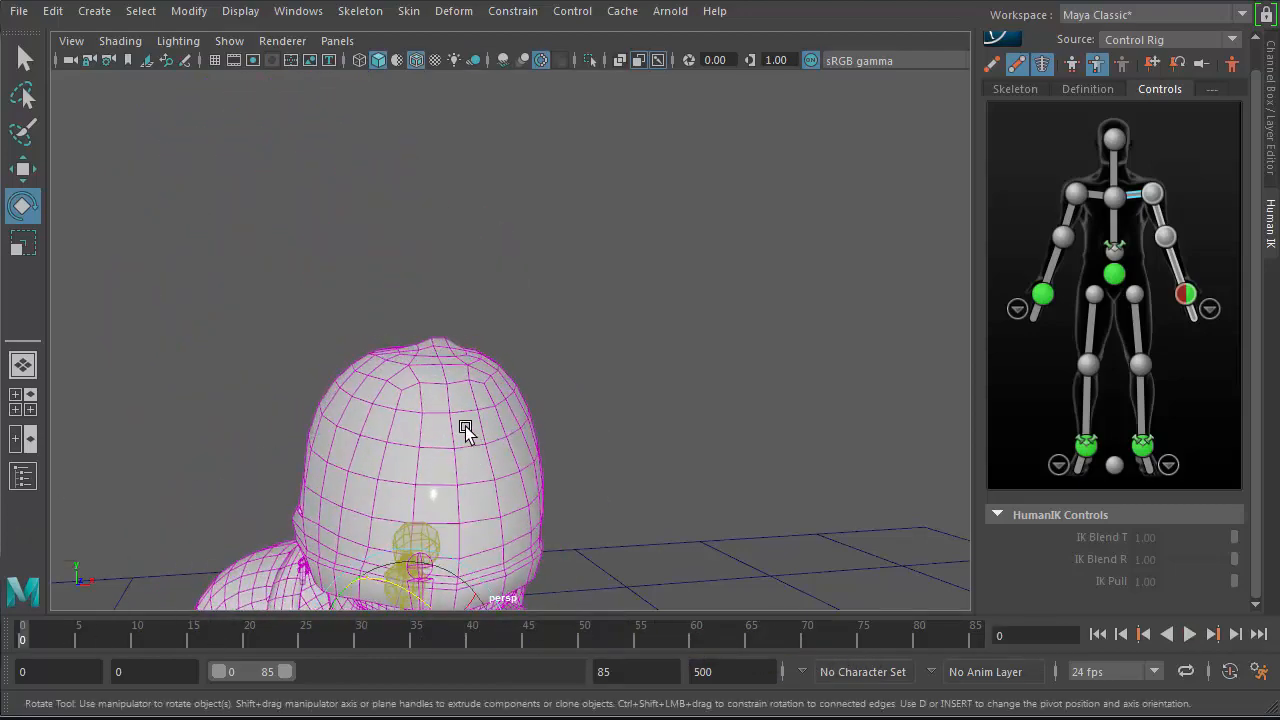
alt+drag(465, 430, 726, 429)
alt+right_drag(726, 429, 178, 289)
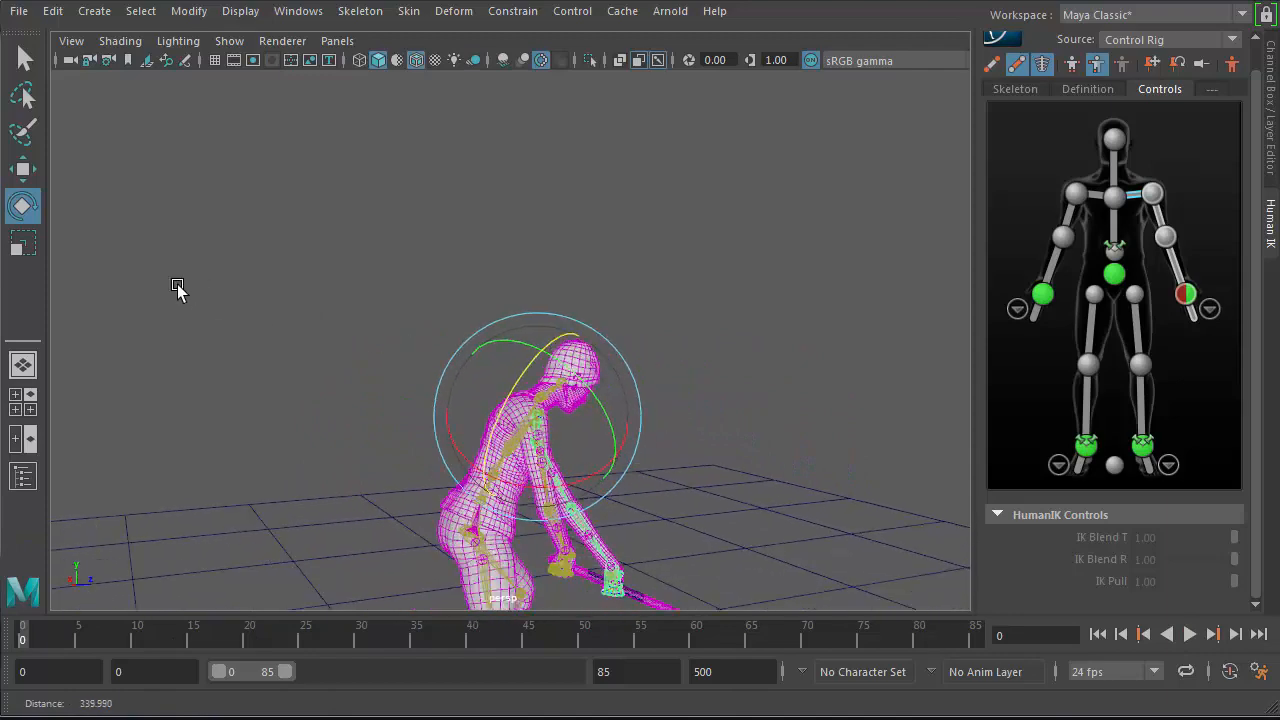
alt+drag(177, 289, 123, 271)
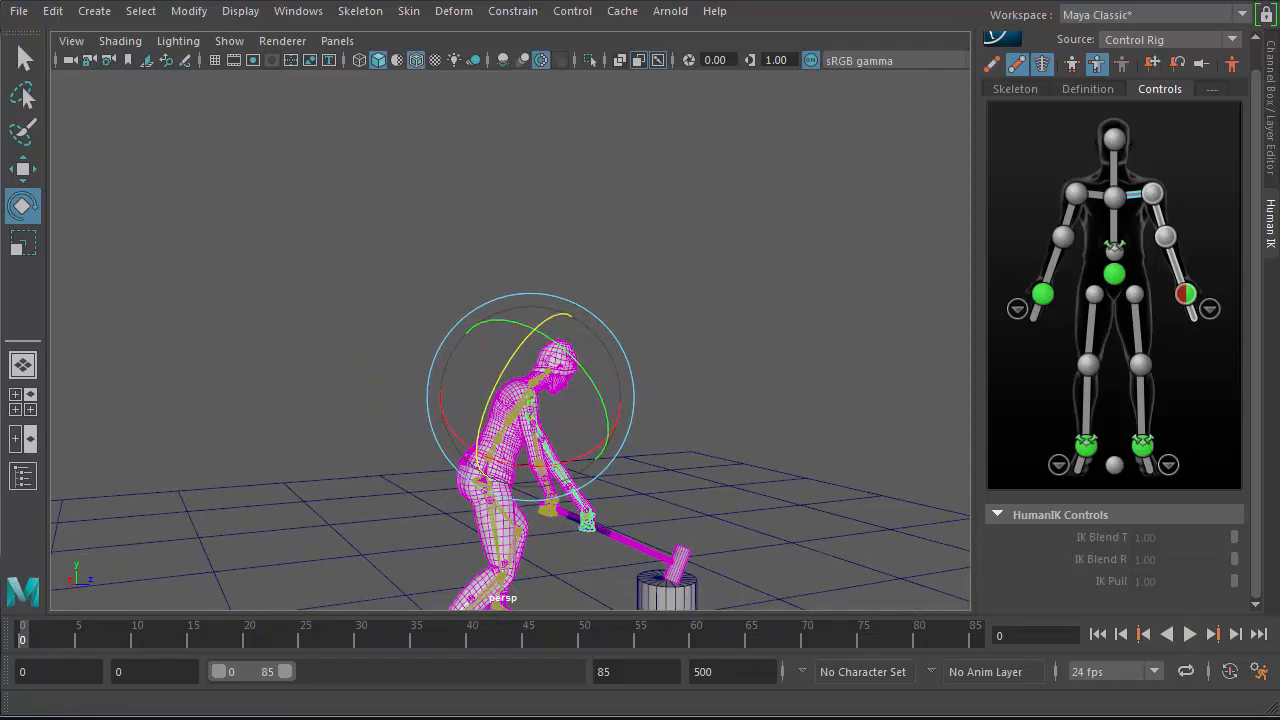